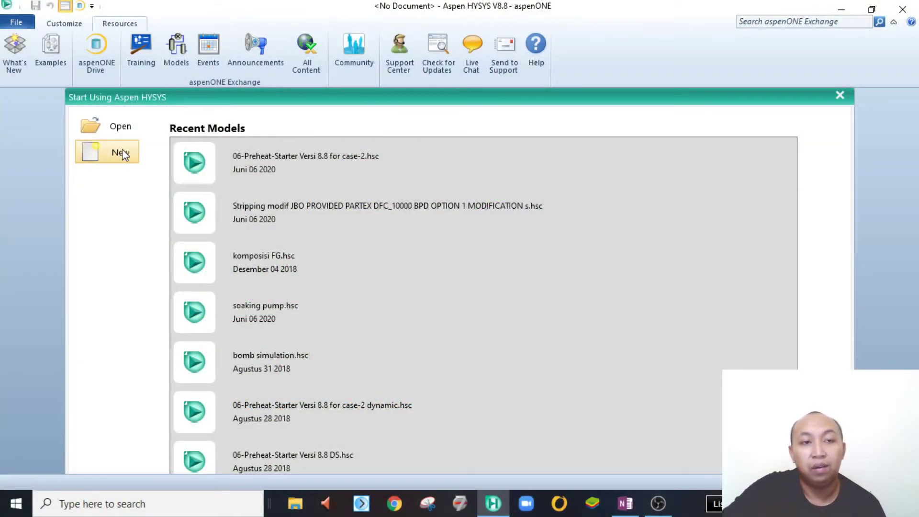
Step: Start a new case and add a component list based on the HYSYS databank
left_click(126, 149)
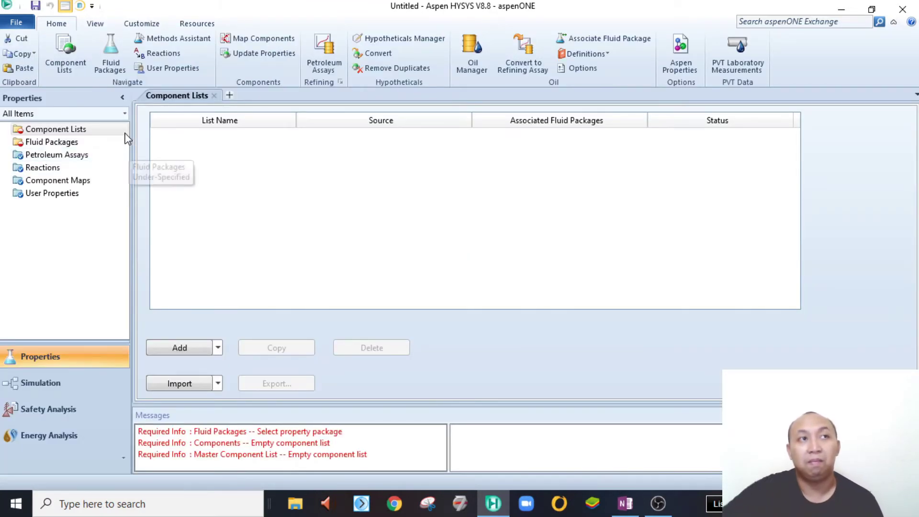
left_click(218, 349)
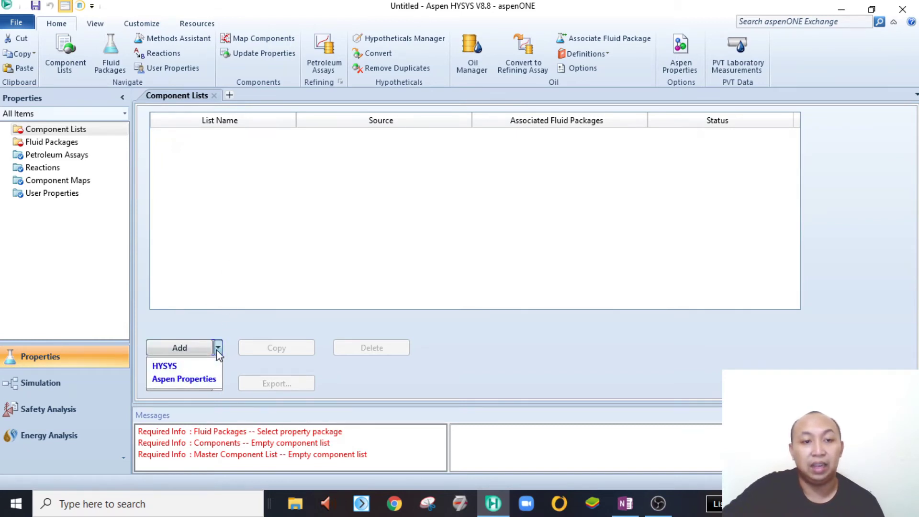
left_click(182, 369)
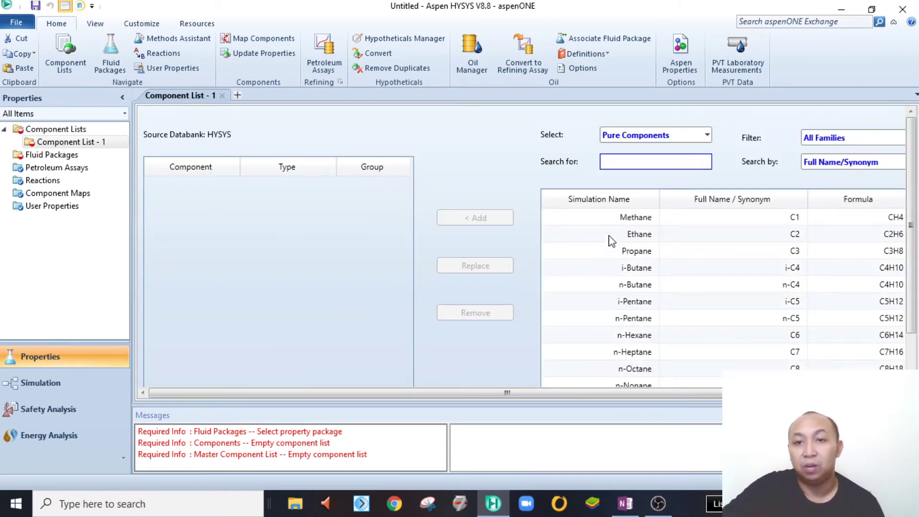
Step: Add the fuel gas components Methane, Ethane and Propane to the component list
left_click(616, 219)
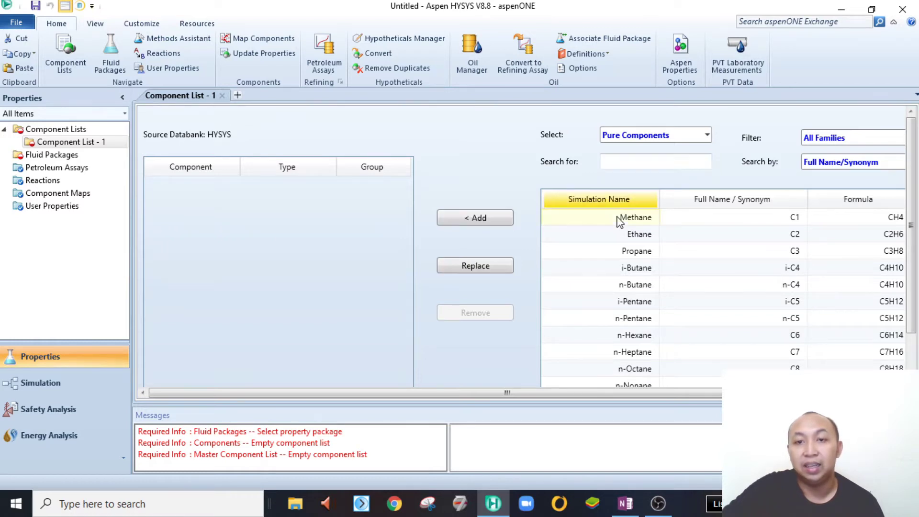
double_click(619, 220)
double_click(619, 220)
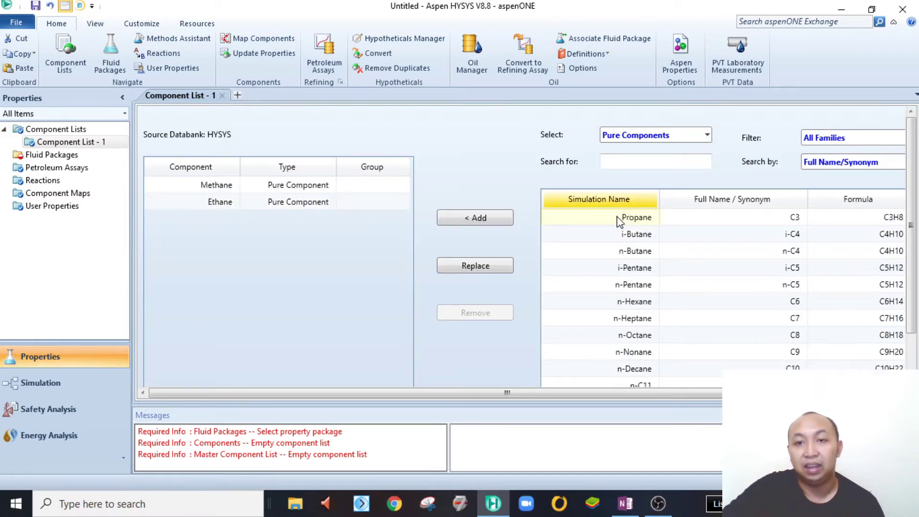
double_click(620, 220)
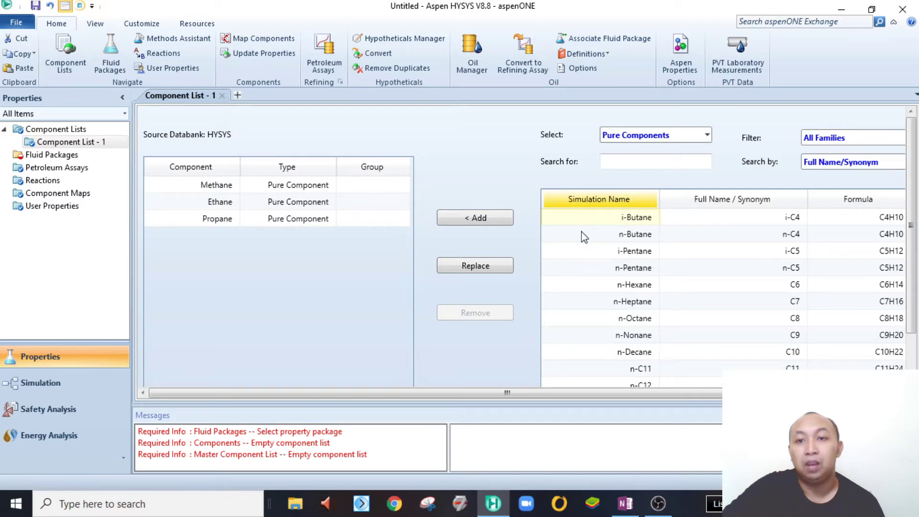
Step: Find the pure components Oxygen, Nitrogen, CO2 and H2O in the databank and add them to the component list
left_click(622, 165)
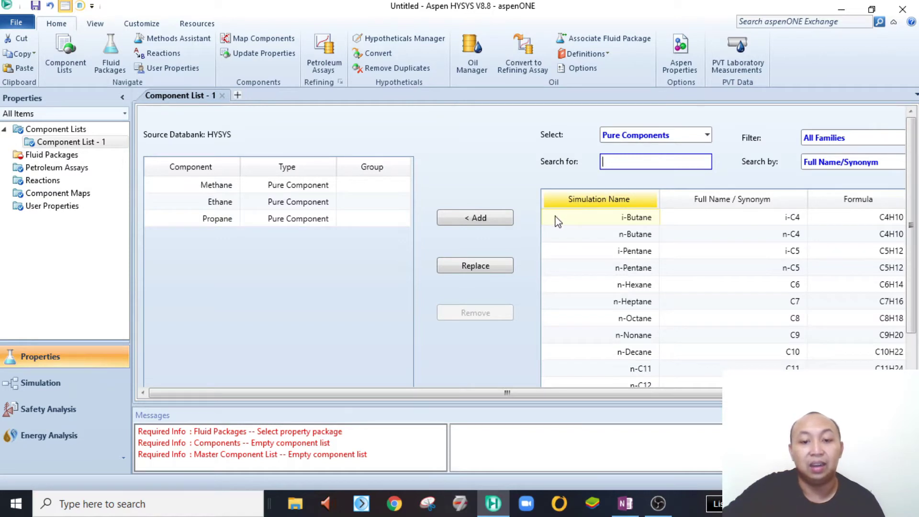
type("o2")
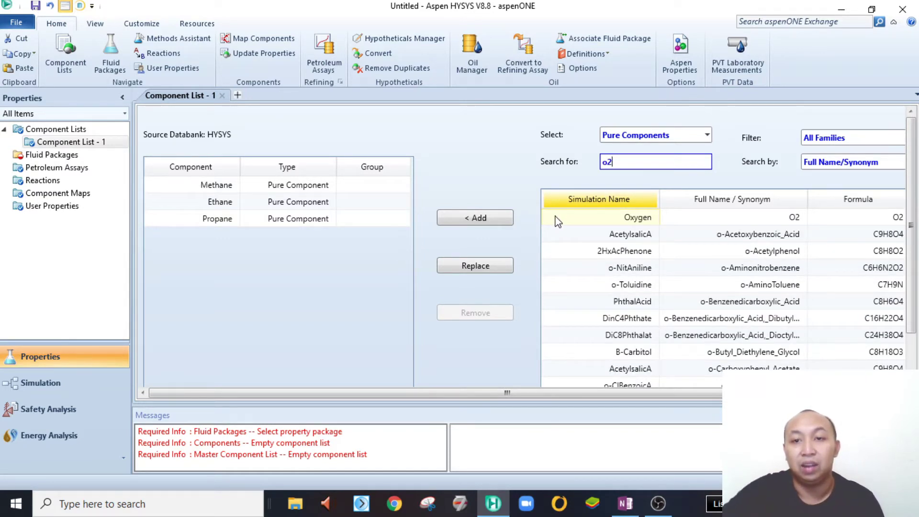
double_click(610, 218)
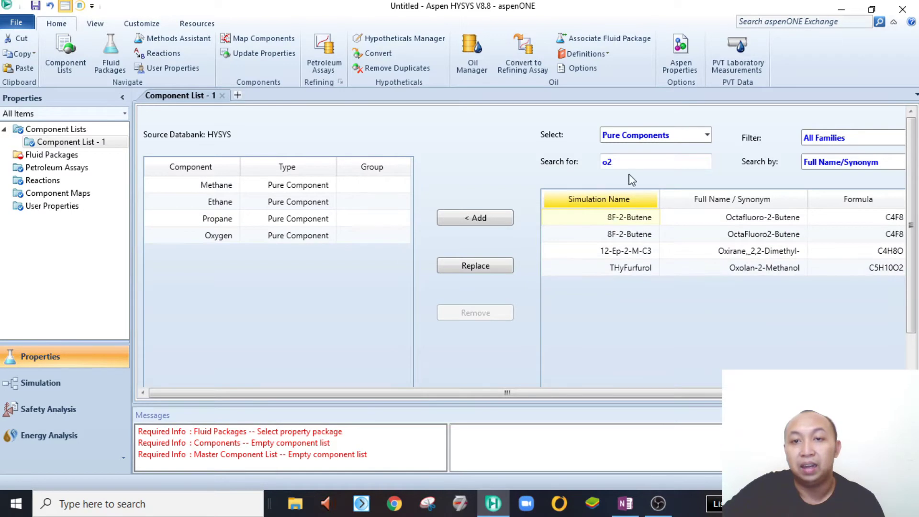
type("n2")
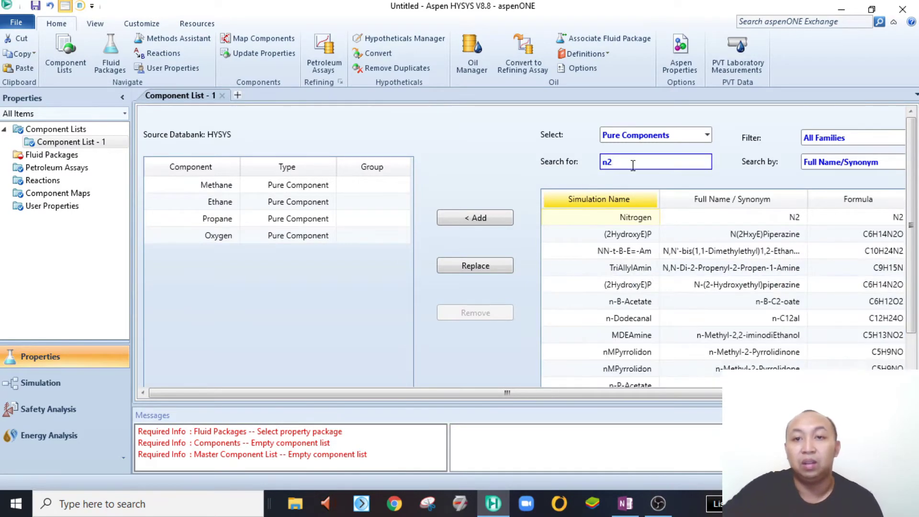
double_click(627, 218)
left_click(627, 162)
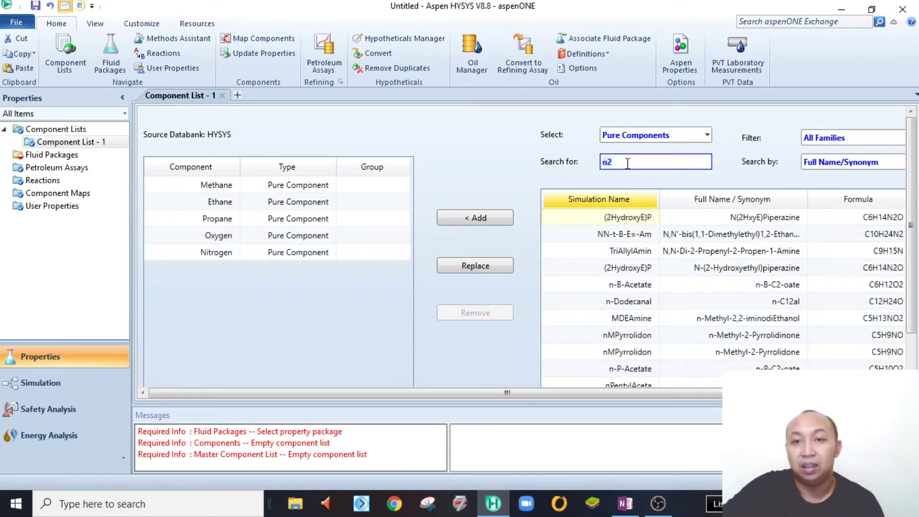
type("co2")
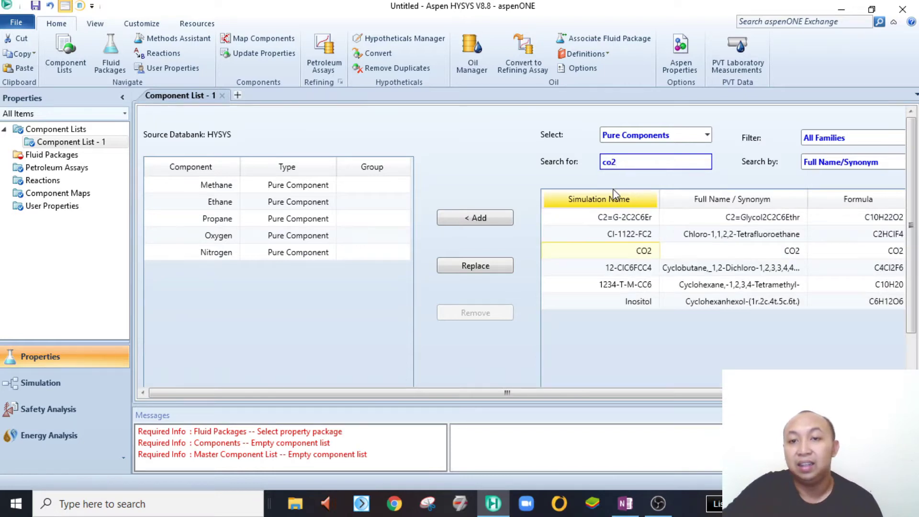
left_click(498, 218)
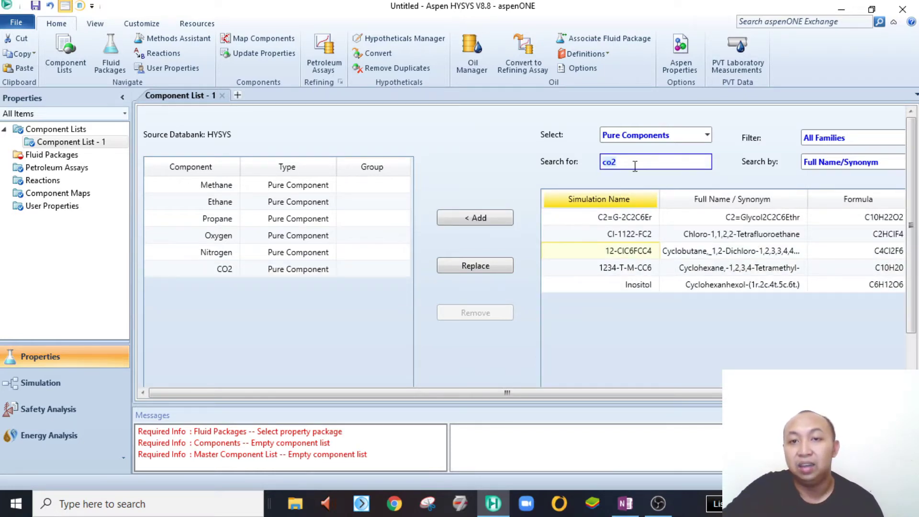
type("h2o")
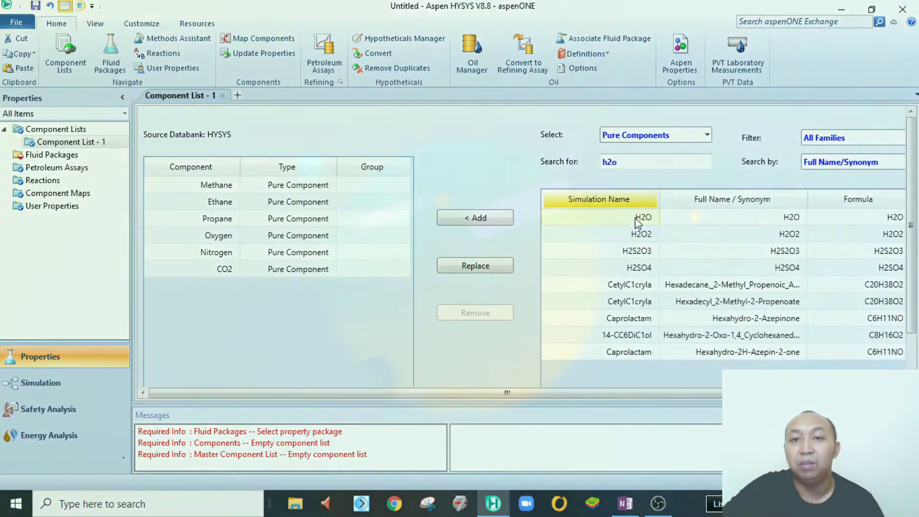
double_click(640, 218)
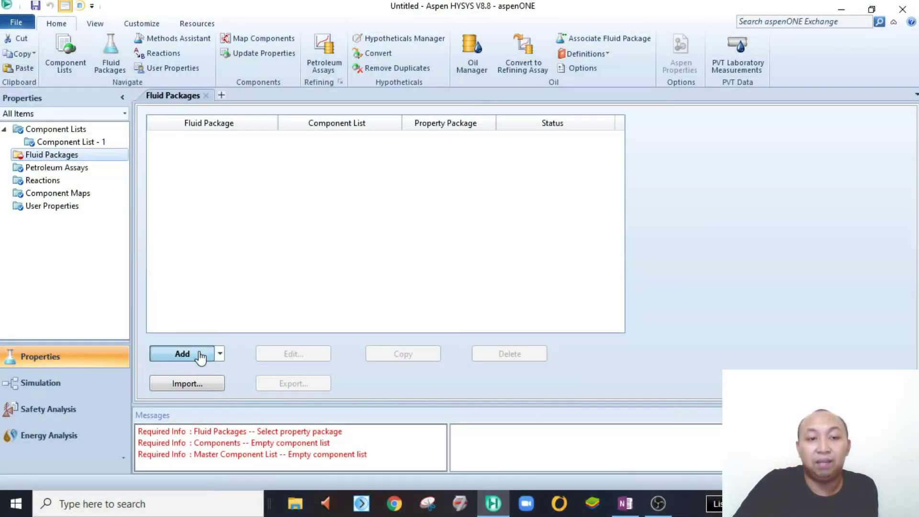
Step: Add a fluid package for Component List - 1 and choose its property package
left_click(200, 356)
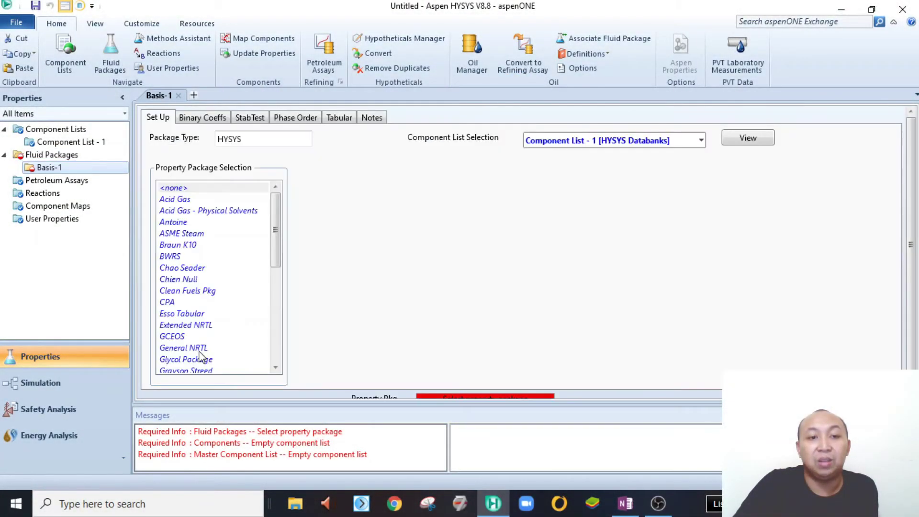
left_click_drag(281, 253, 276, 325)
left_click(190, 294)
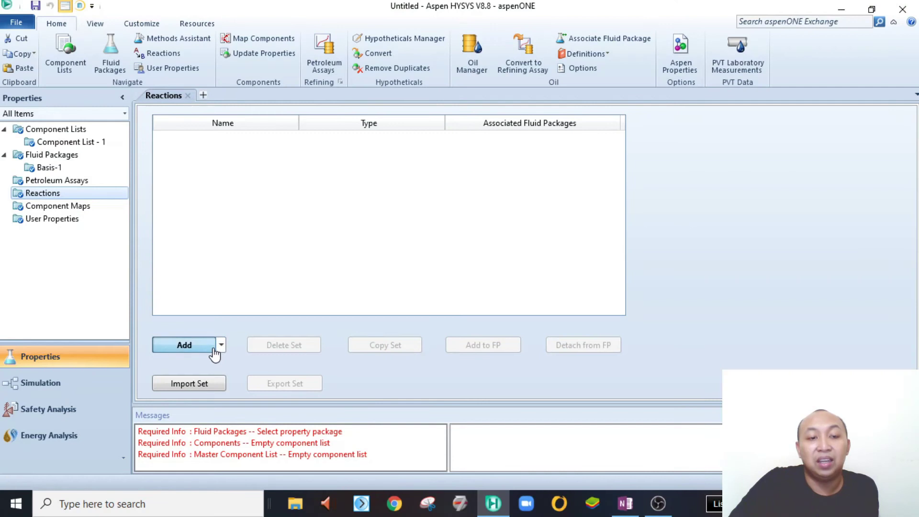
Step: Add a reaction set and start a new reaction in it with Hysys as the reactant source
left_click(184, 345)
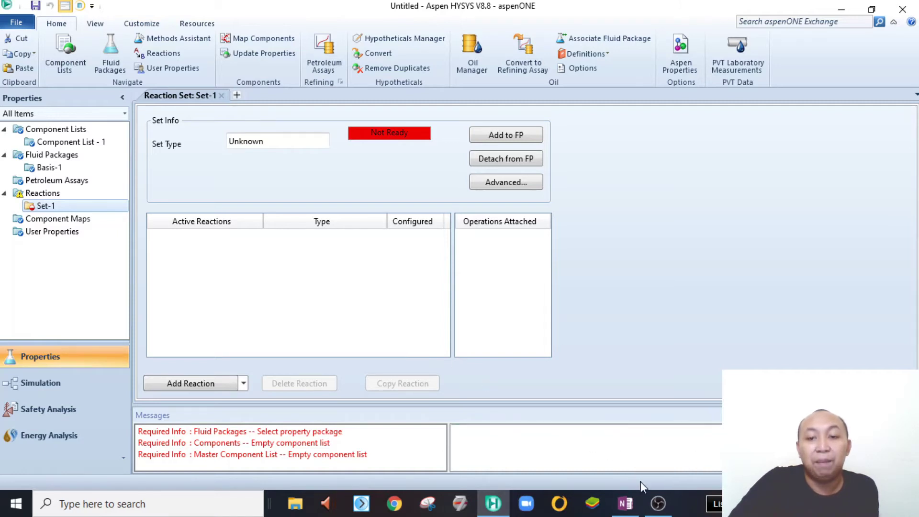
mouse_move(632, 506)
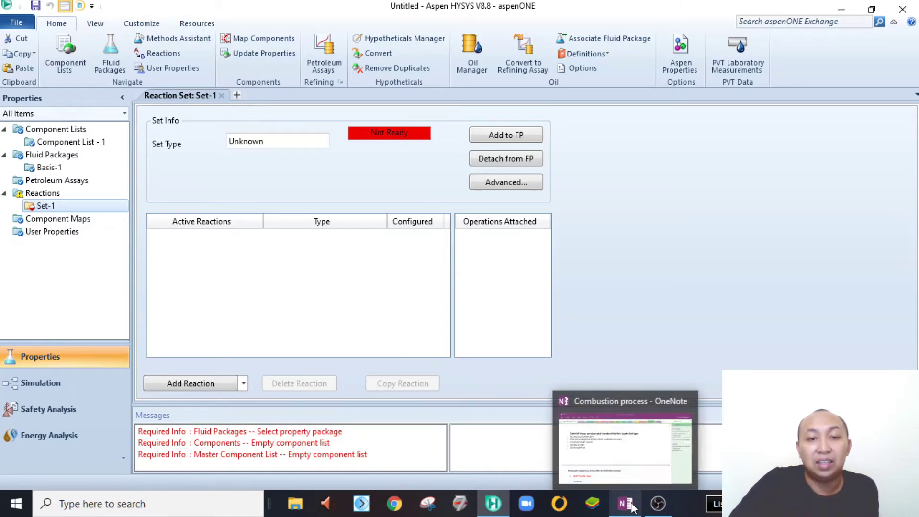
left_click(243, 384)
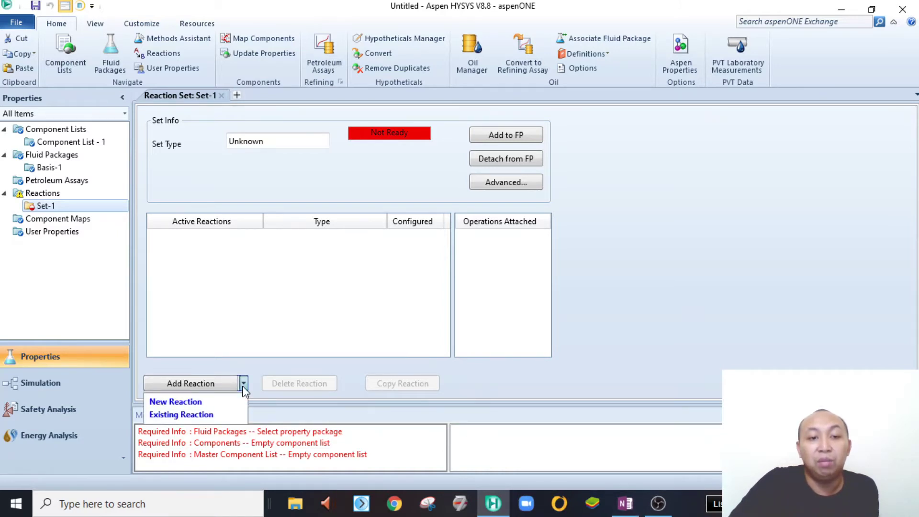
left_click(218, 403)
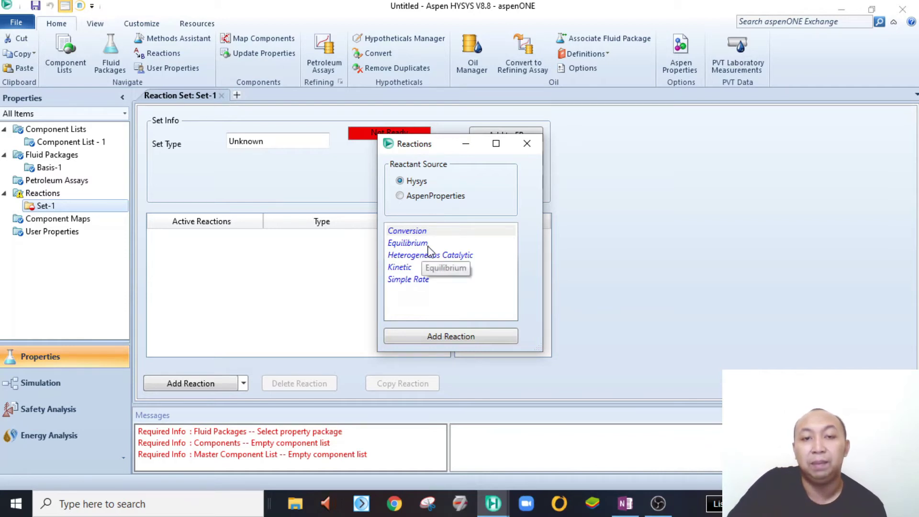
left_click(415, 236)
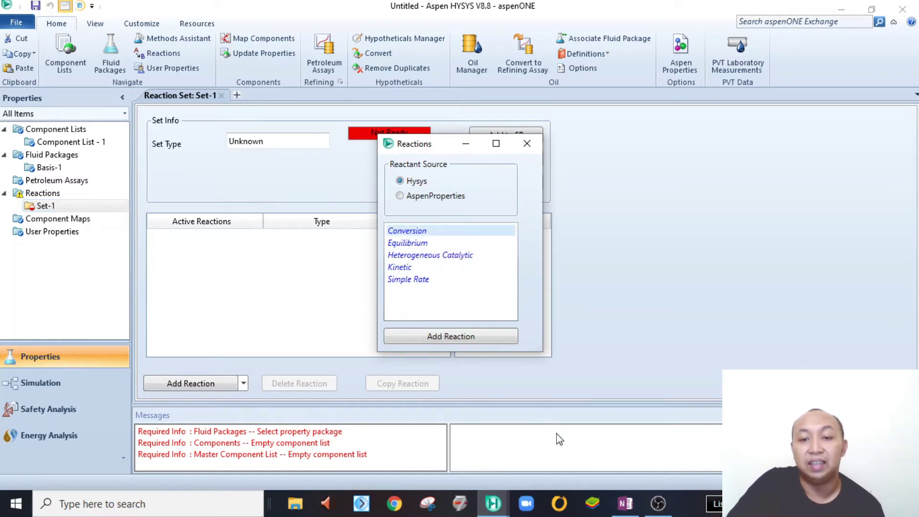
Step: Check the reaction conversion assumption in the OneNote combustion study case and return to the HYSYS reaction selection
left_click(629, 507)
left_click_drag(208, 484, 411, 481)
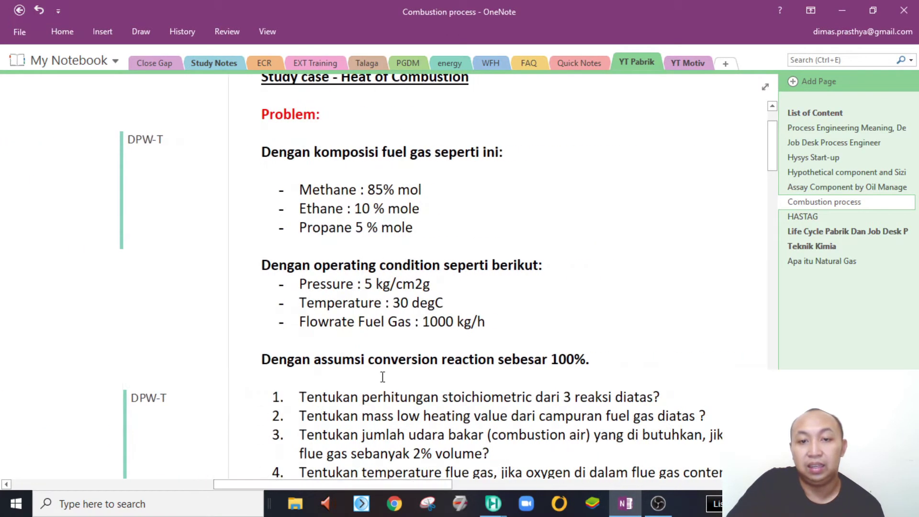
left_click(629, 509)
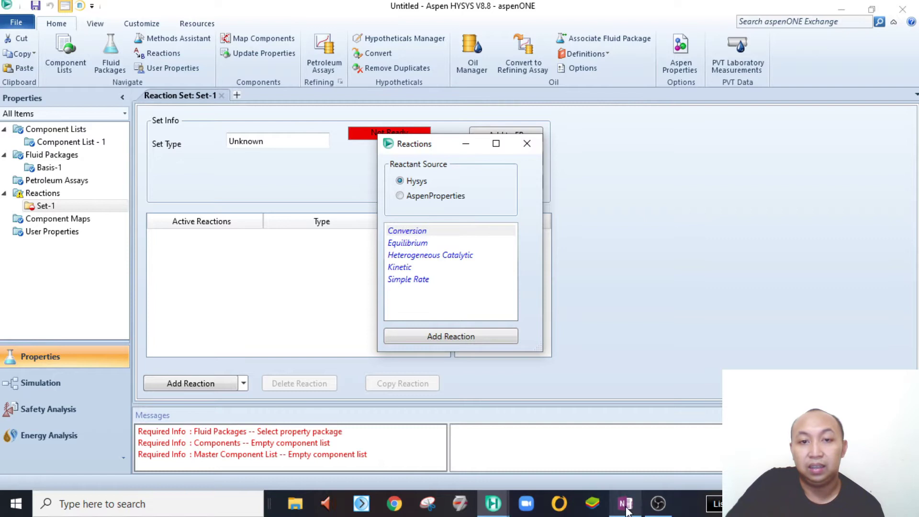
Step: Add a Conversion reaction to the reaction set and open its definition
double_click(407, 231)
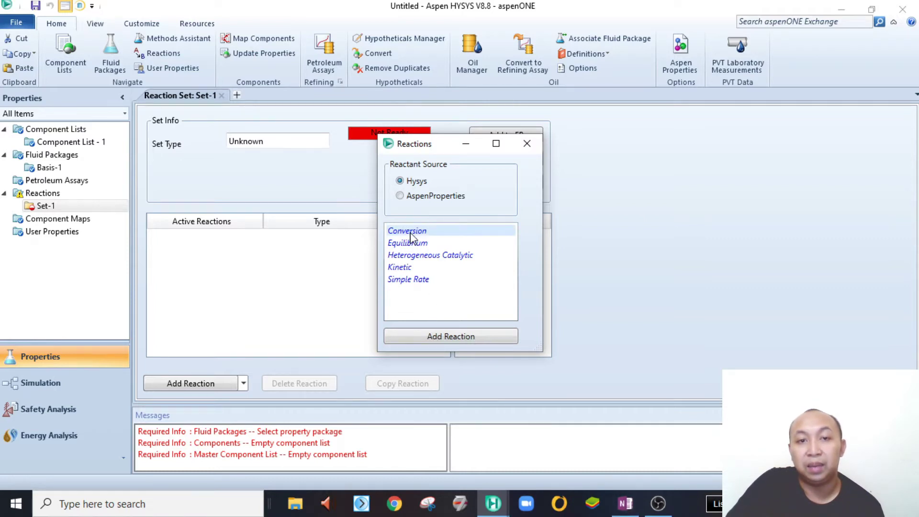
left_click(527, 143)
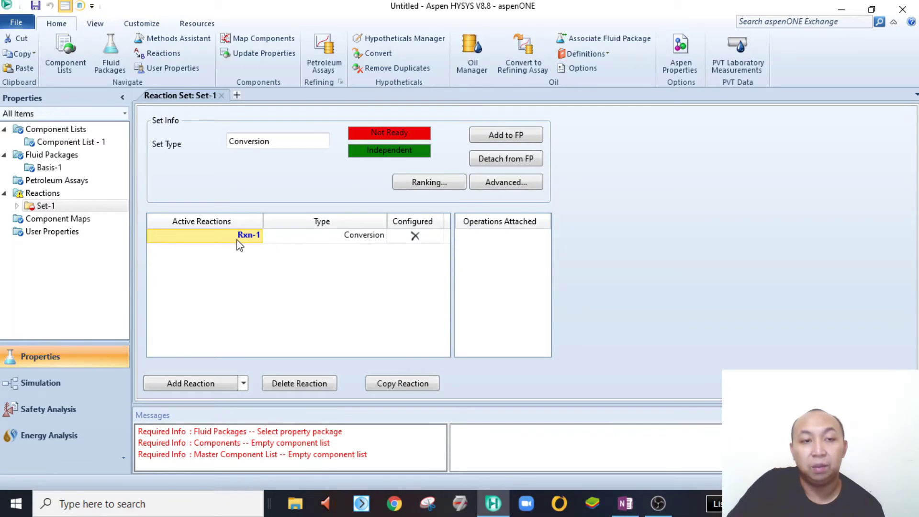
left_click(372, 238)
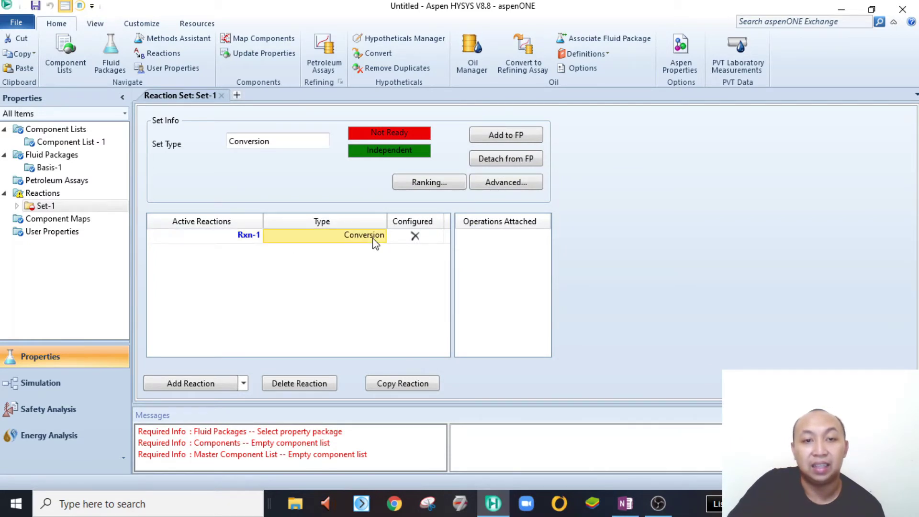
double_click(224, 240)
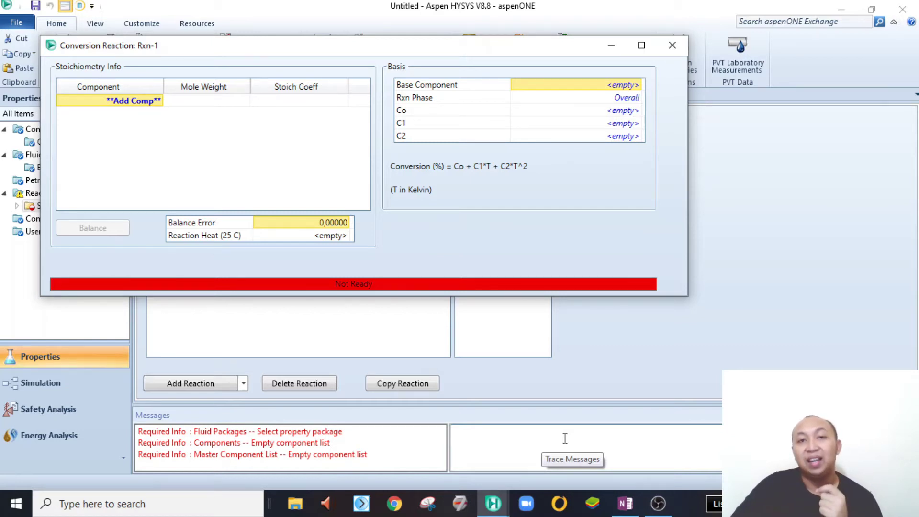
Step: Review the methane, ethane and propane combustion equations in the OneNote solution and return to the conversion reaction definition in HYSYS
left_click(631, 511)
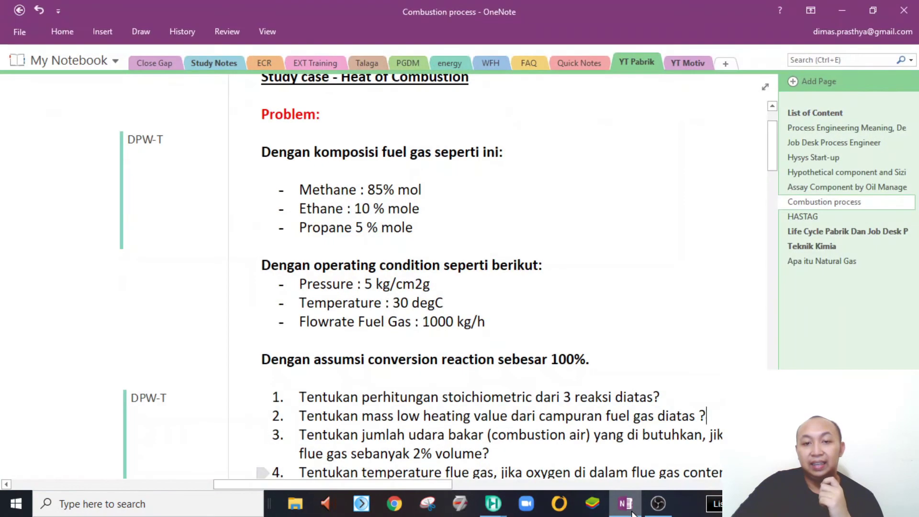
scroll(586, 368, "down", 3)
scroll(586, 367, "down", 3)
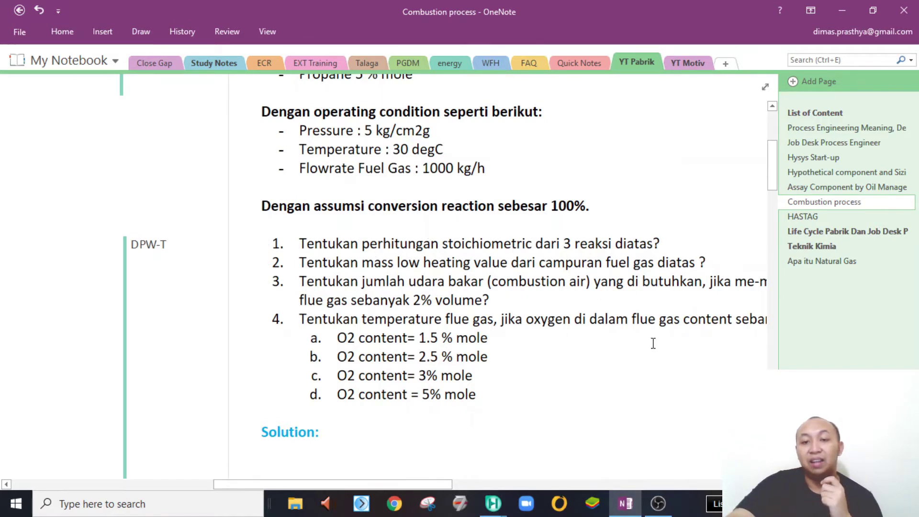
scroll(667, 358, "down", 2)
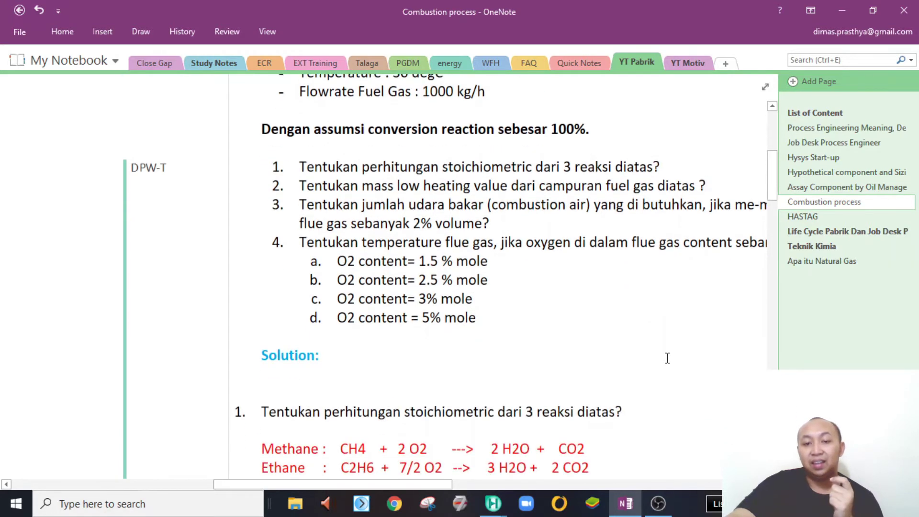
scroll(667, 358, "down", 2)
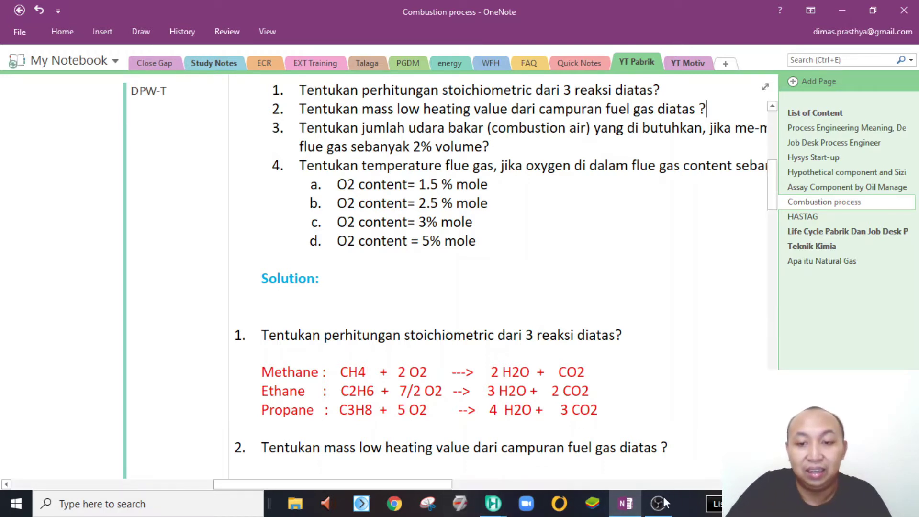
mouse_move(662, 514)
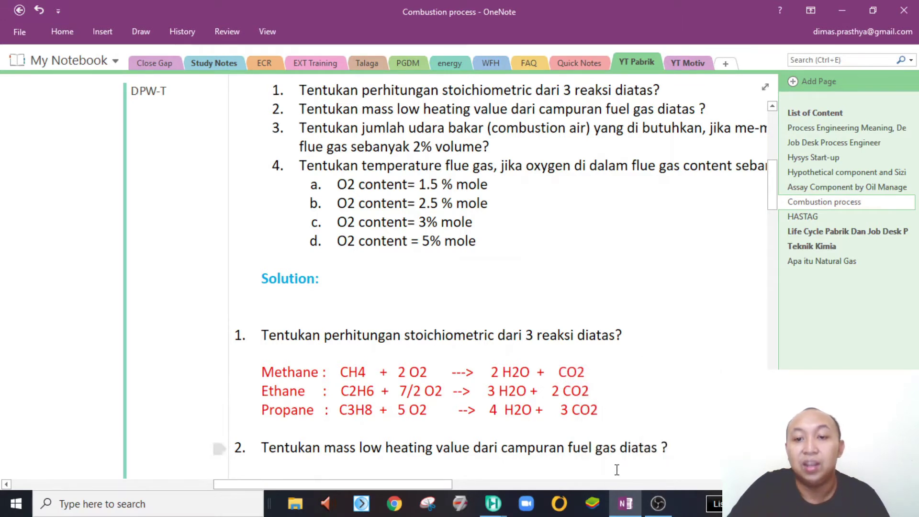
left_click(493, 504)
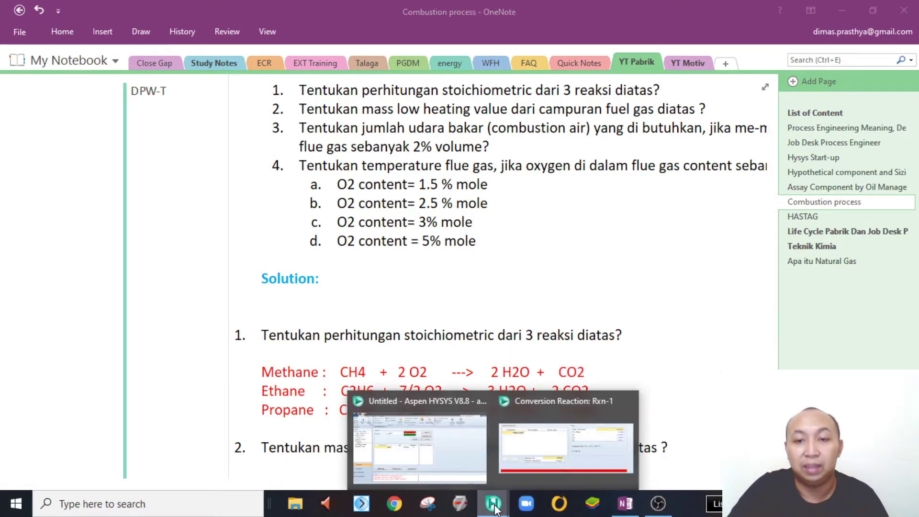
left_click(544, 457)
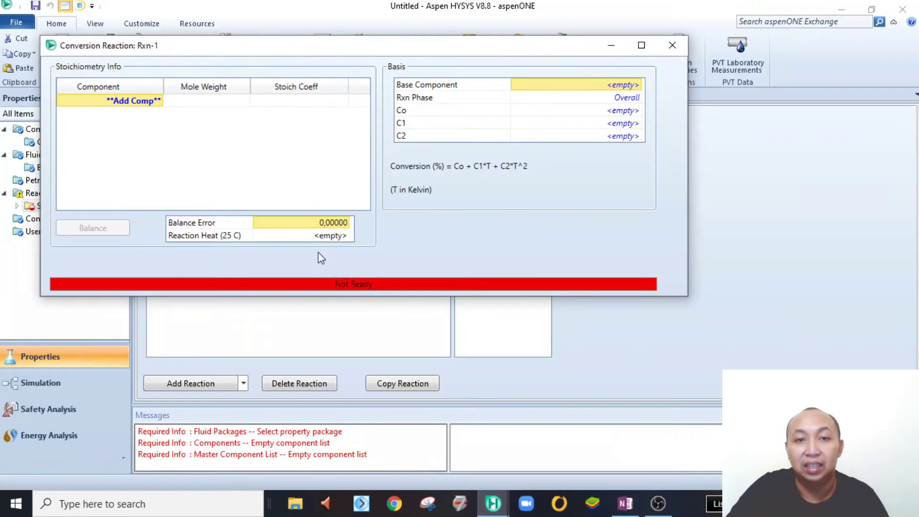
Step: Add Methane, Oxygen, CO2 and H2O as the components of the first conversion reaction
left_click(157, 102)
left_click(132, 120)
left_click(158, 115)
left_click(159, 113)
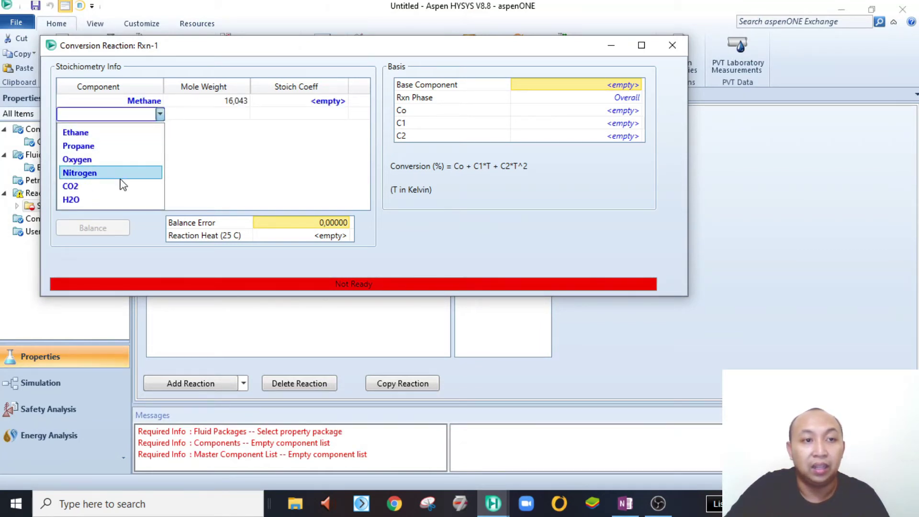
left_click(118, 164)
left_click(158, 127)
left_click(159, 127)
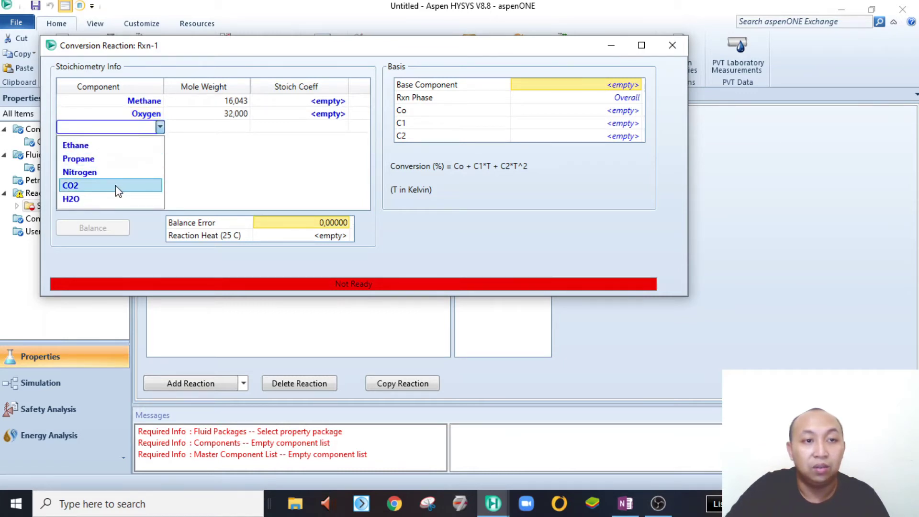
left_click(117, 186)
left_click(158, 140)
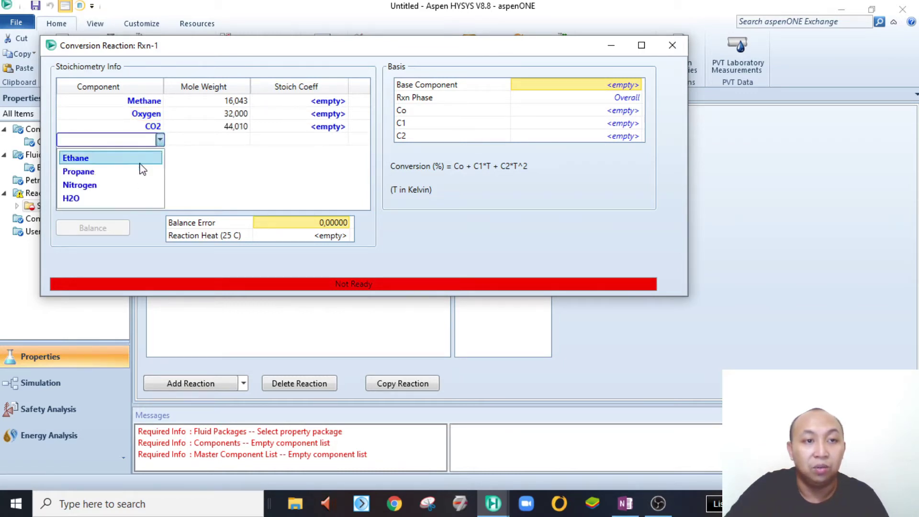
left_click(119, 198)
Step: Enter stoichiometric coefficients of -1 for Methane, -2 for Oxygen, 2 for CO2 and 1 for H2O
left_click(328, 102)
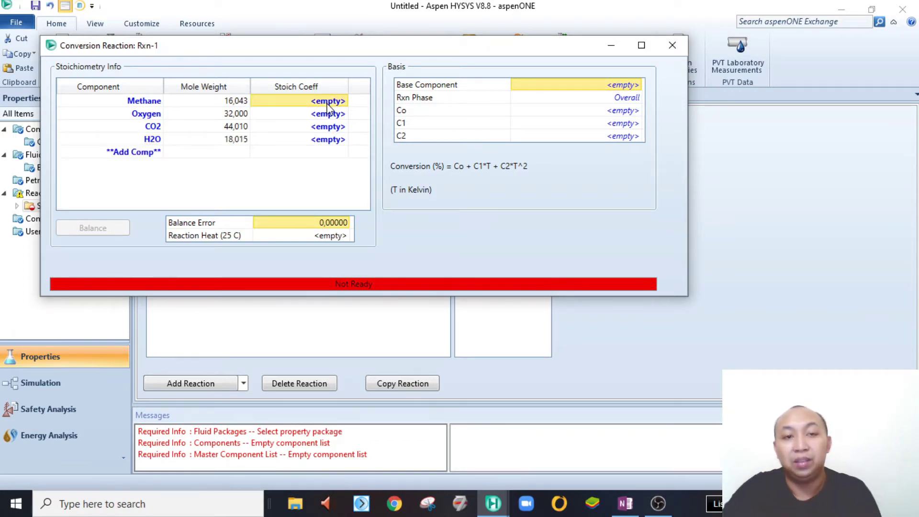
type("-1")
key("Return")
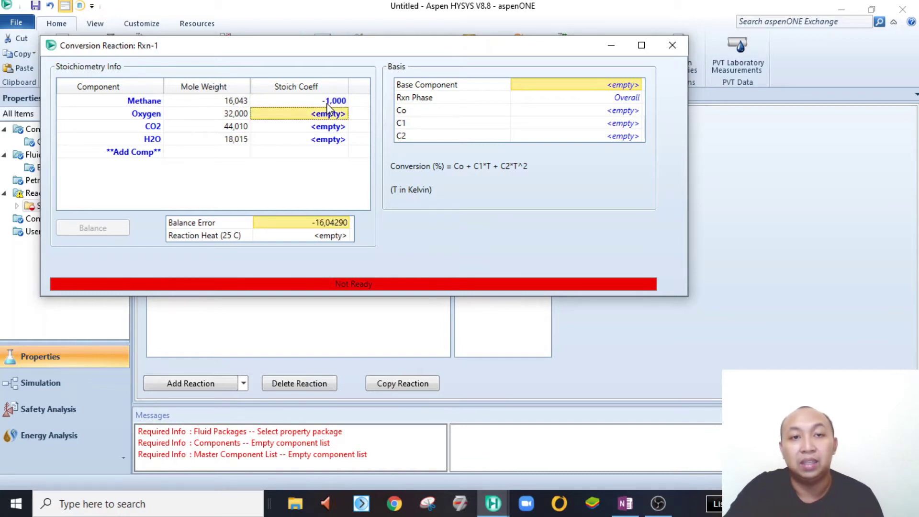
type("-2")
key("Return")
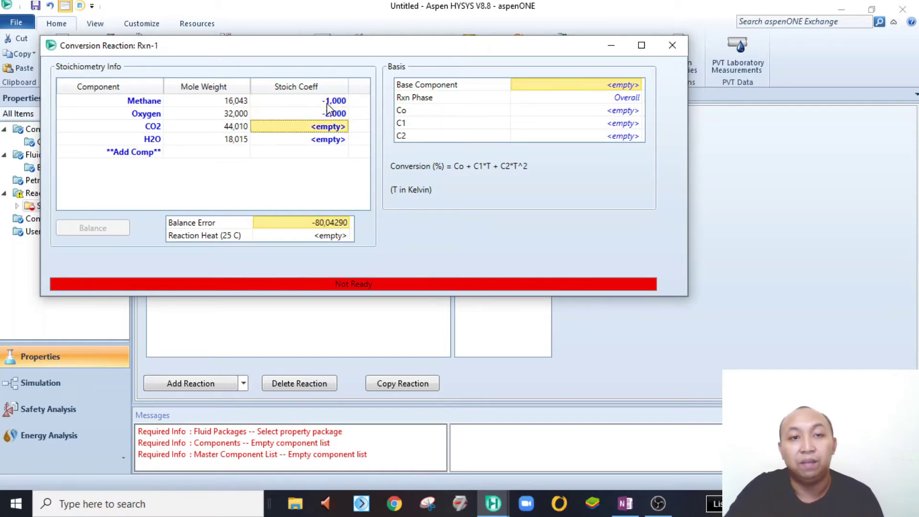
type("2")
key("Return")
type("1")
key("Return")
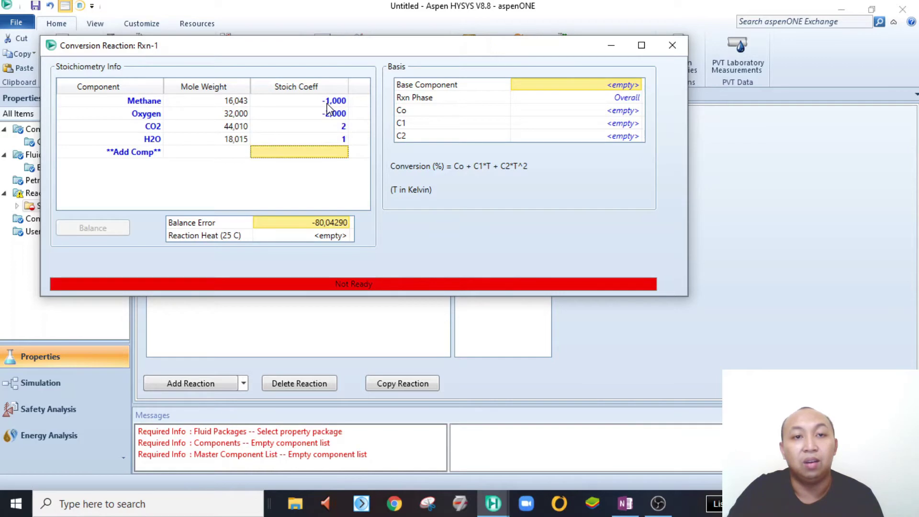
key("Up")
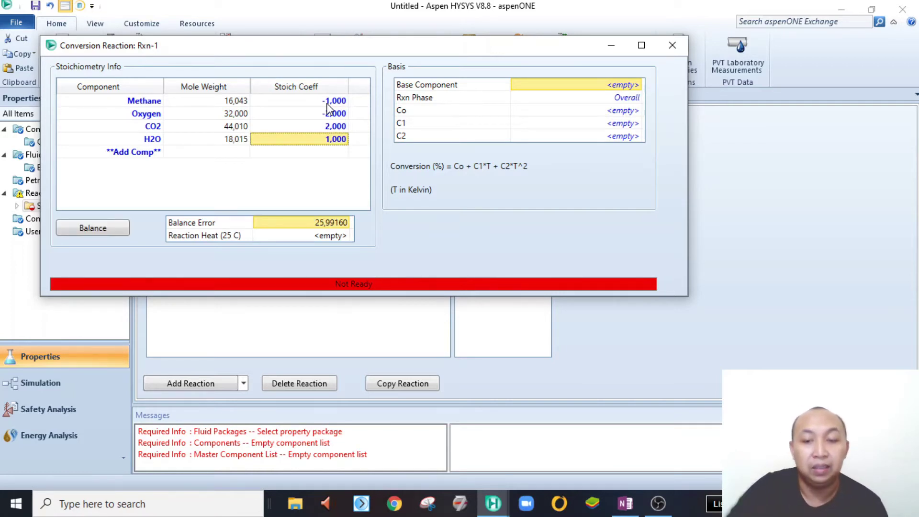
Step: Check the methane combustion equation in OneNote, return to HYSYS and set the coefficients to 1 for CO2 and 2 for H2O
left_click(625, 503)
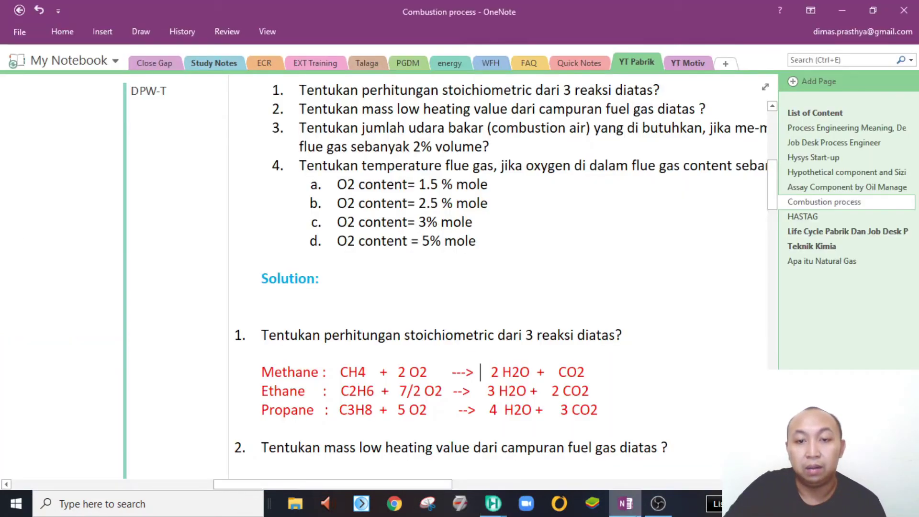
key("alt+Tab")
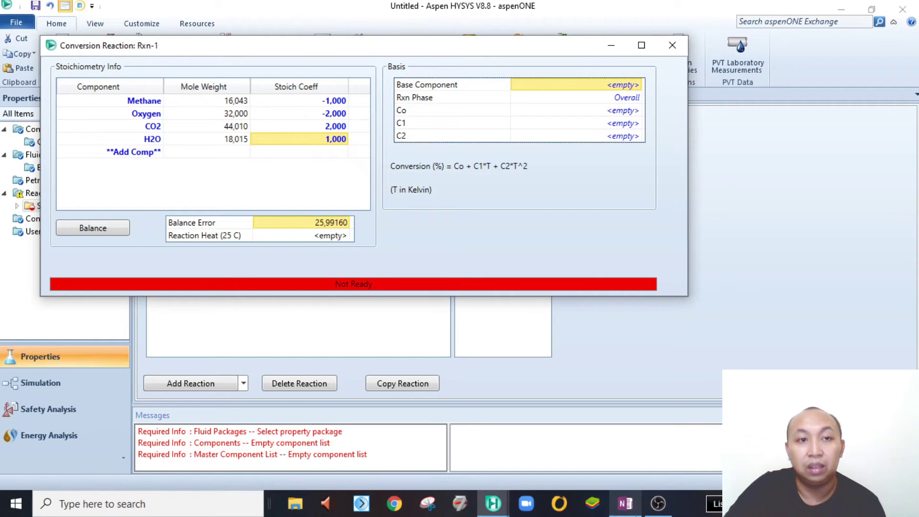
key("alt+Tab")
key("alt+Tab")
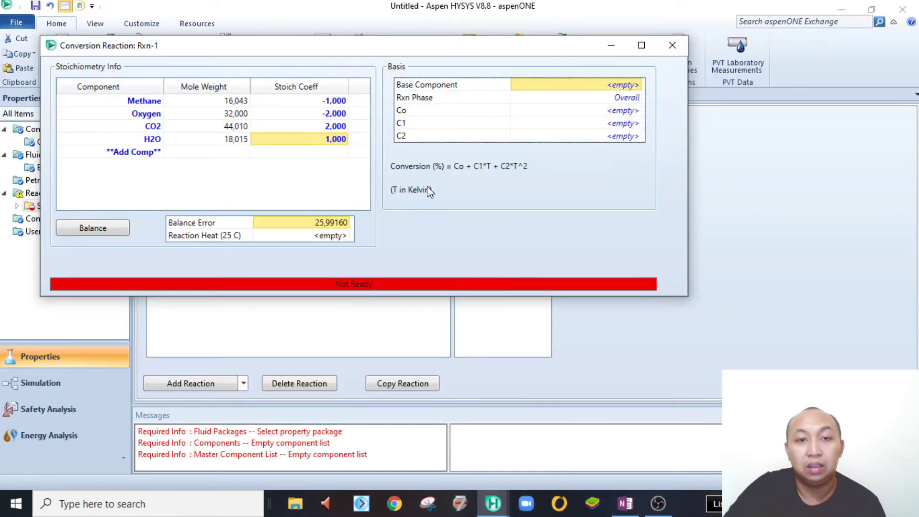
left_click(340, 126)
type("1")
key("Return")
type("2")
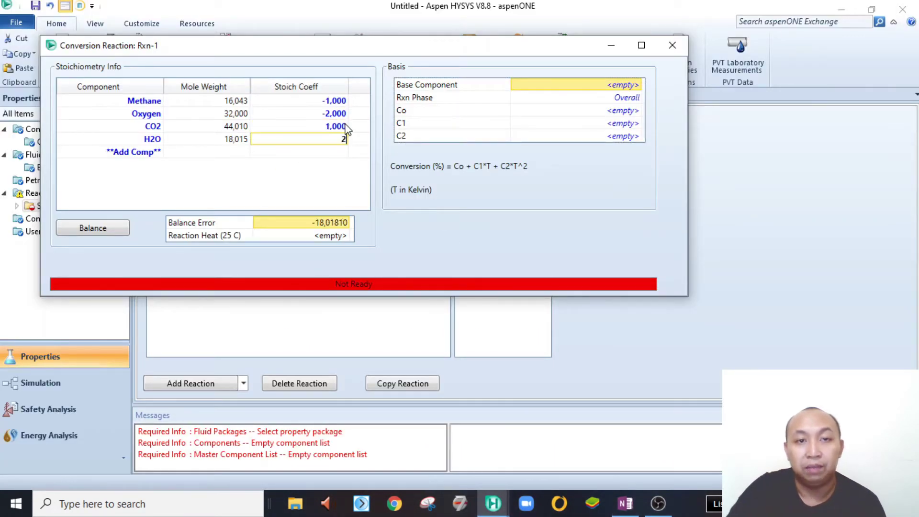
key("Return")
Step: Set the methane reaction's conversion coefficient Co to 100, balance the reaction and close its definition
left_click(591, 98)
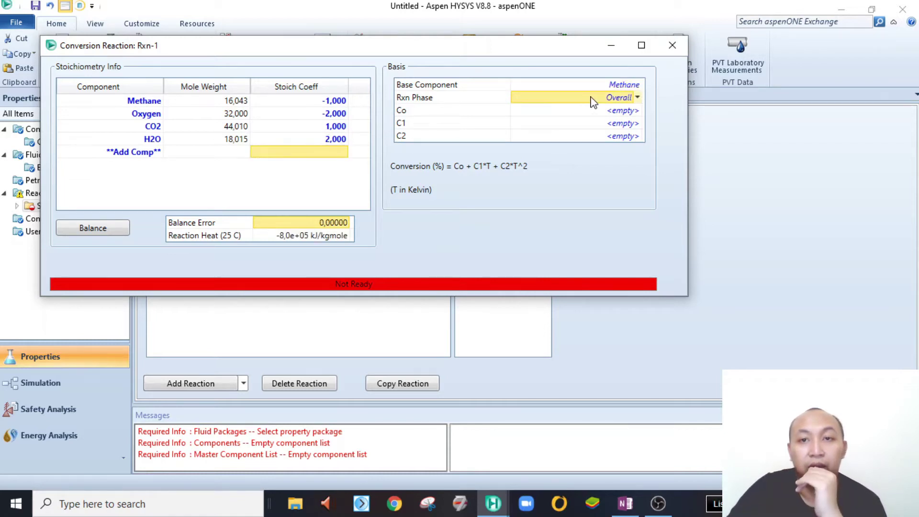
left_click(595, 110)
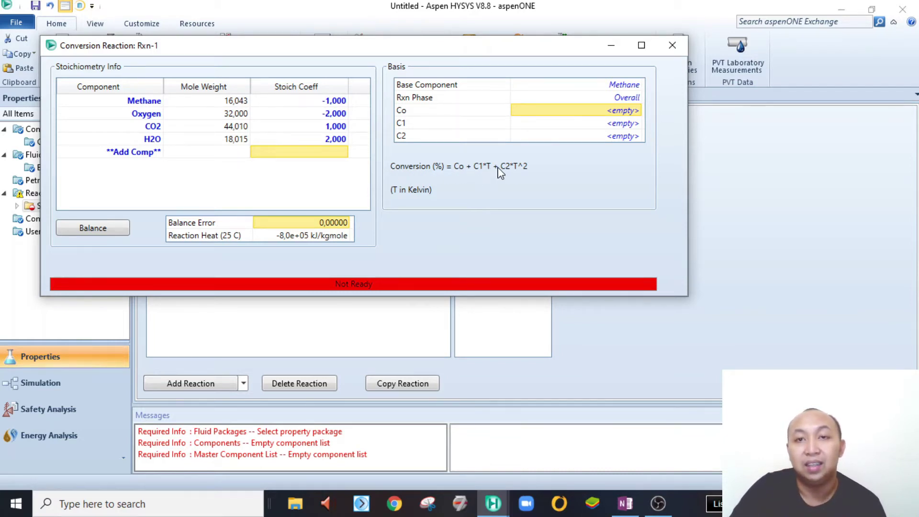
type("1")
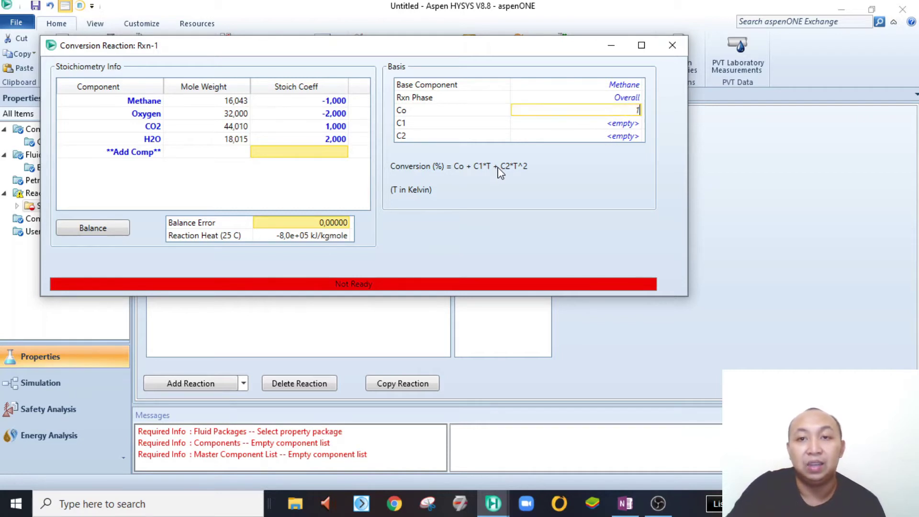
type("00")
key("Return")
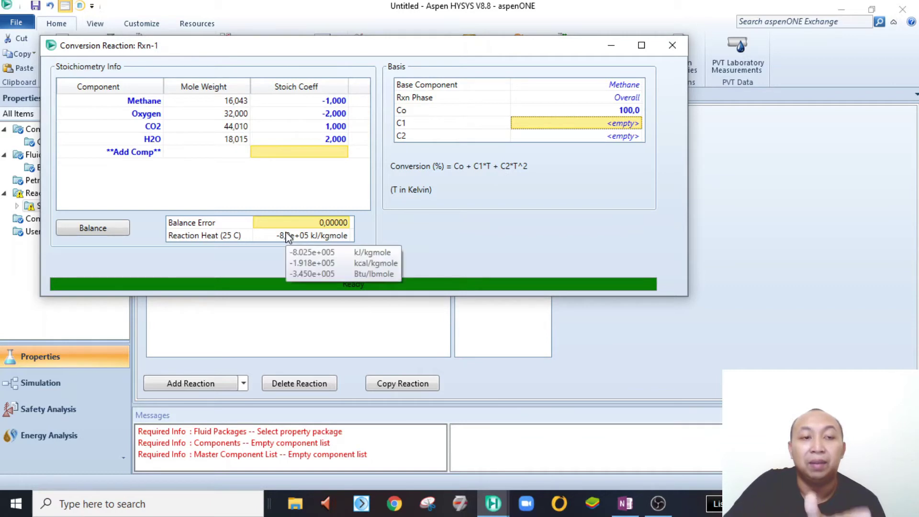
left_click(94, 235)
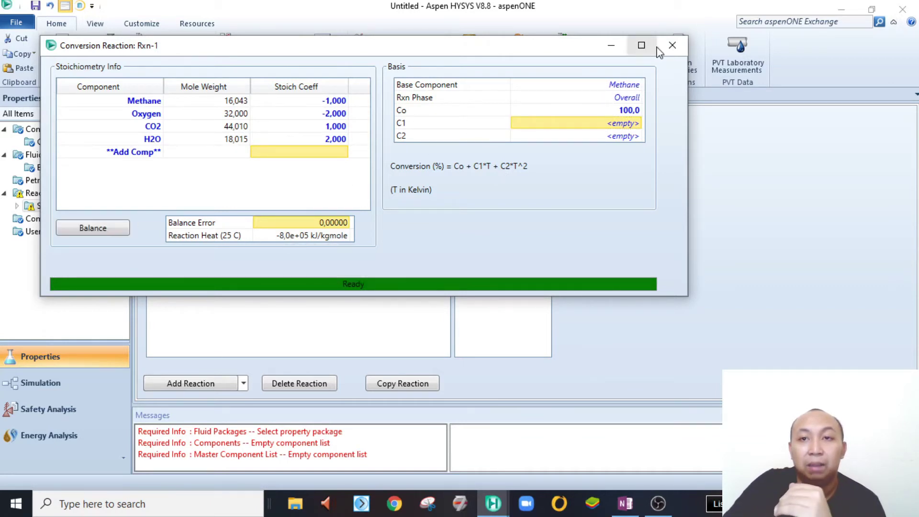
left_click(672, 46)
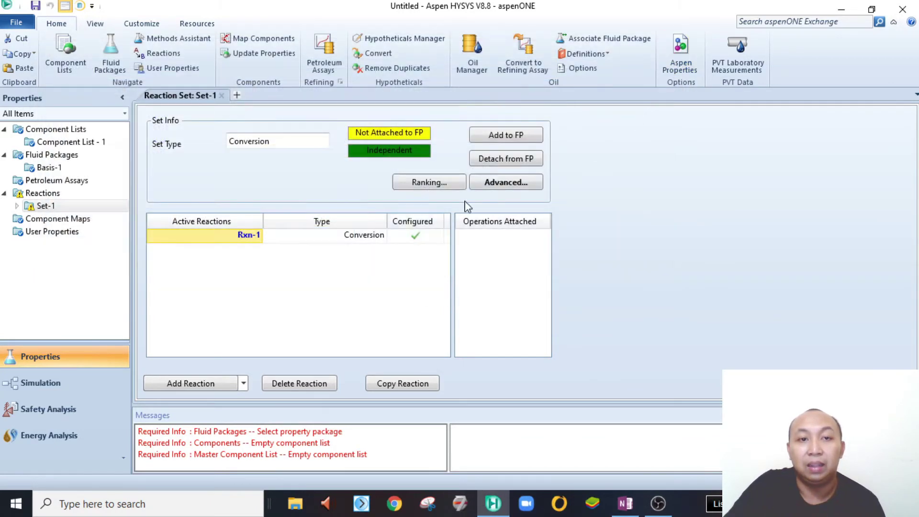
Step: Add the remaining reactions to the set, defining propane combustion with Propane -1, Oxygen -5, CO2 3, H2O 4 and Co 100
left_click(233, 383)
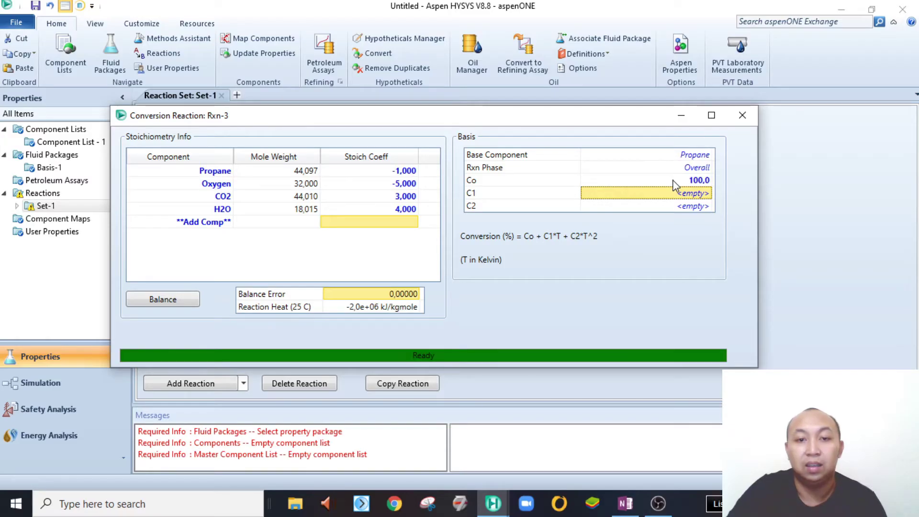
left_click(751, 123)
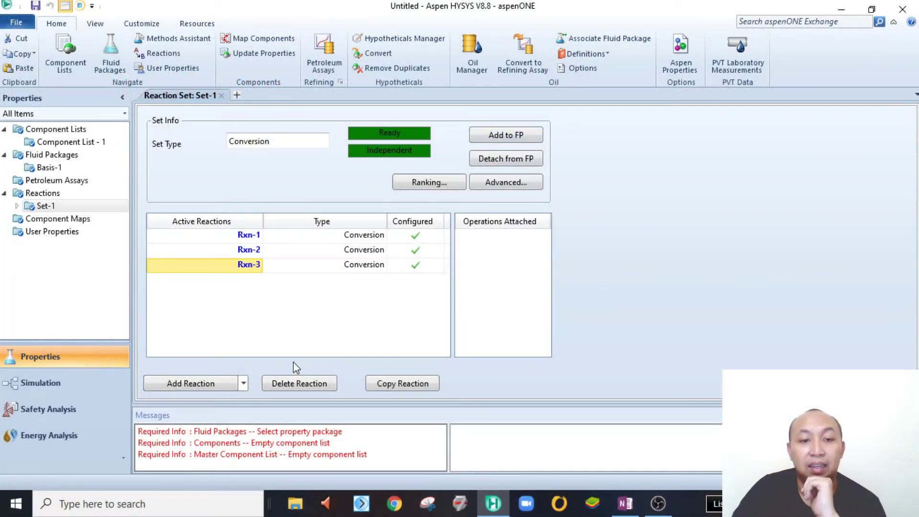
Step: Switch to the simulation environment and close the model palette to clear the flowsheet
left_click(40, 380)
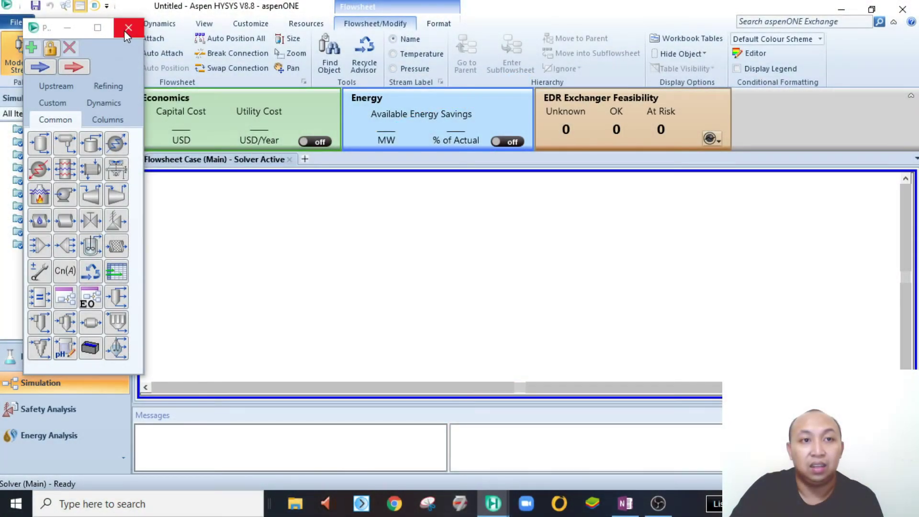
left_click(128, 27)
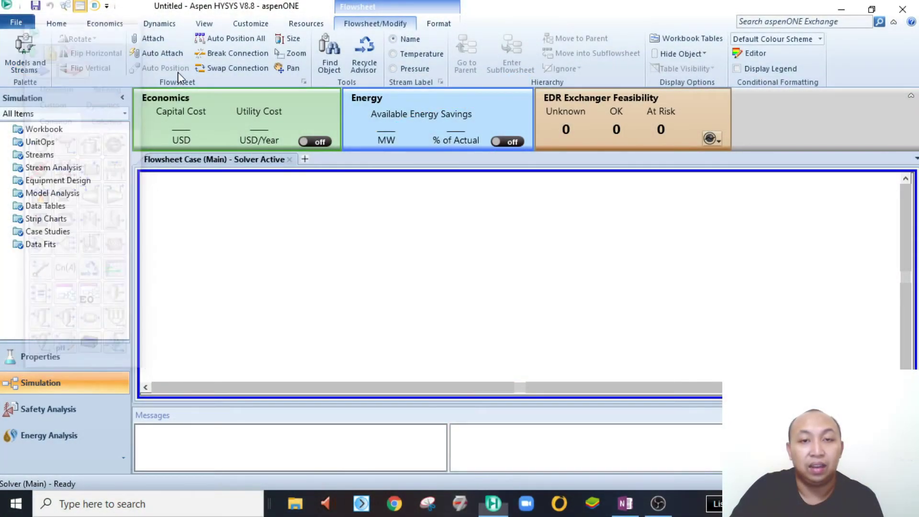
Step: Review the fuel gas composition and the operating pressure, temperature and flow rate in the OneNote study case
left_click(625, 503)
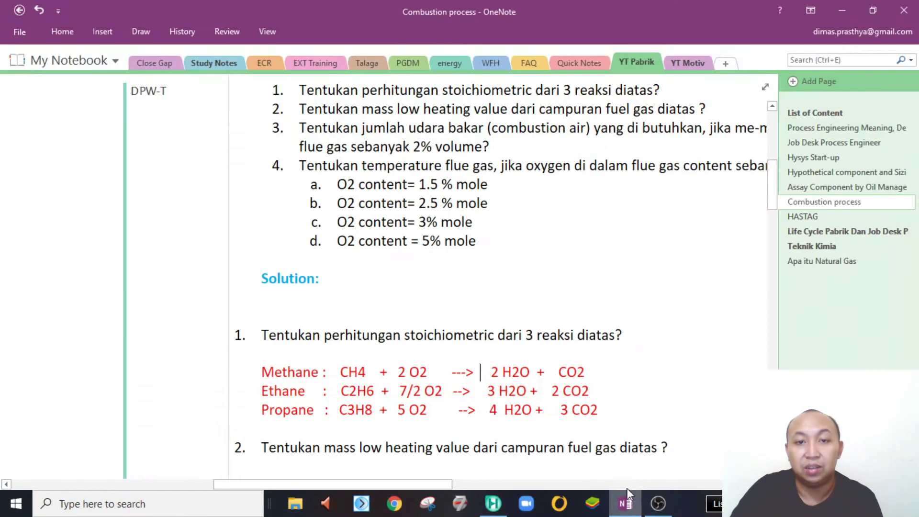
scroll(482, 302, "up", 2)
scroll(452, 359, "down", 3)
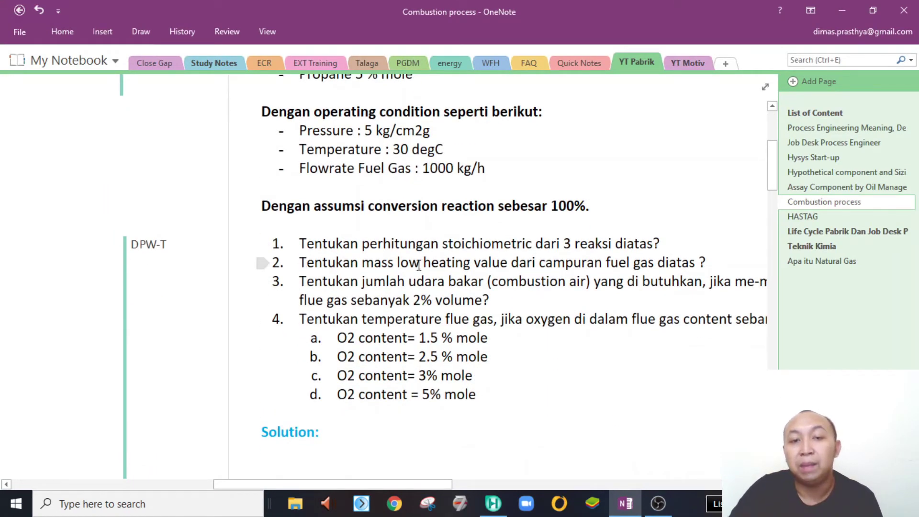
scroll(585, 266, "up", 5)
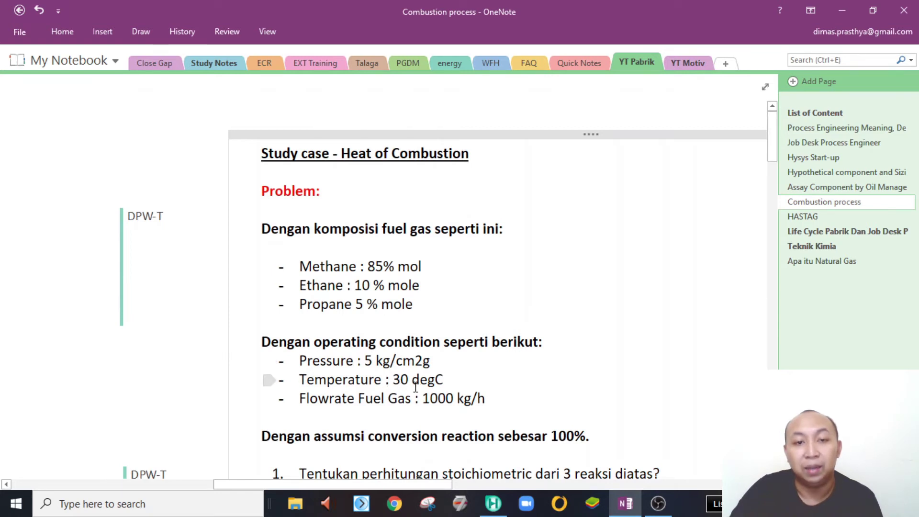
scroll(463, 392, "down", 2)
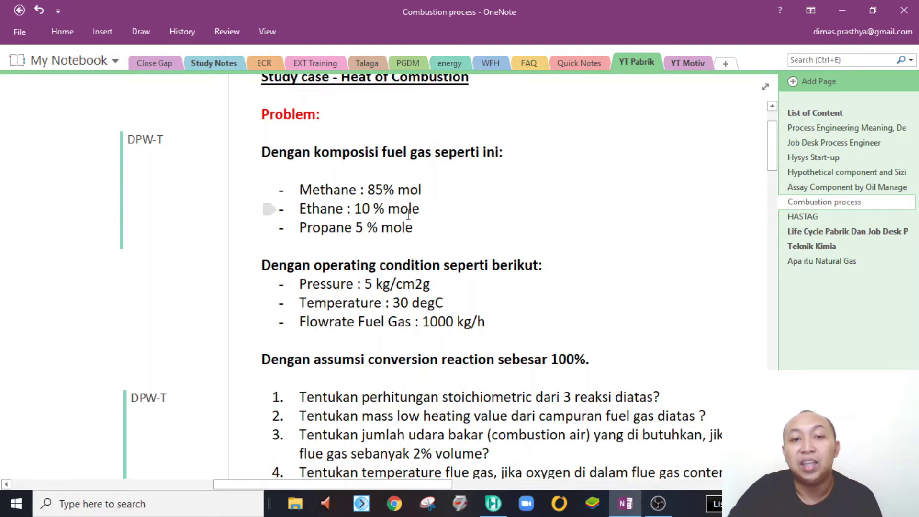
left_click_drag(414, 228, 298, 189)
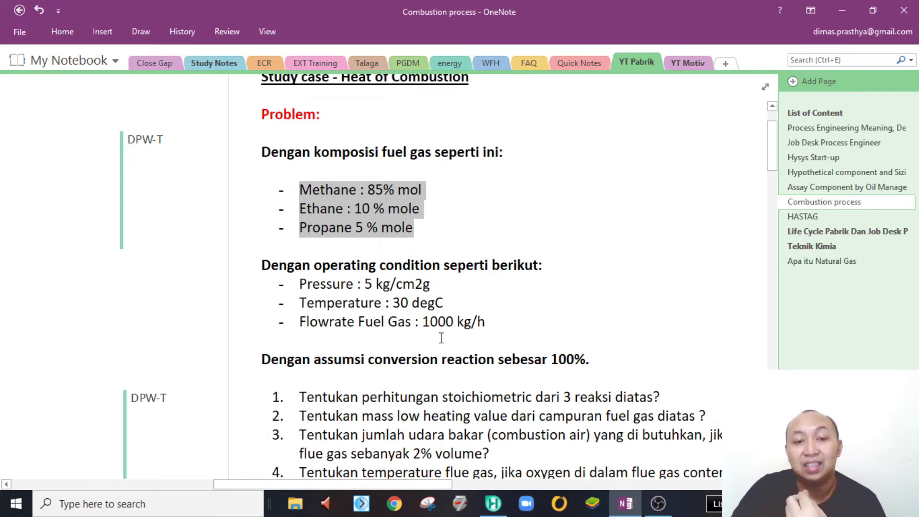
left_click_drag(484, 322, 297, 287)
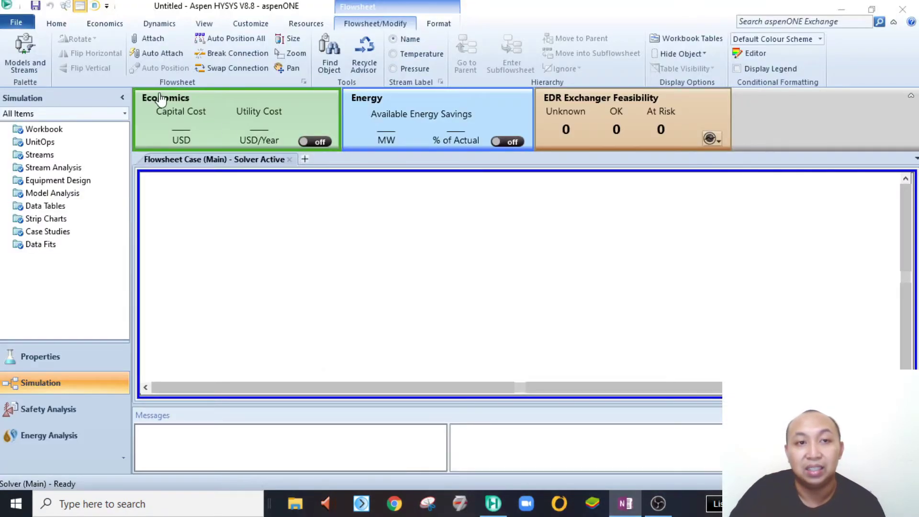
Step: In HYSYS, place a material stream on the flowsheet from the model palette and open its worksheet
left_click(25, 53)
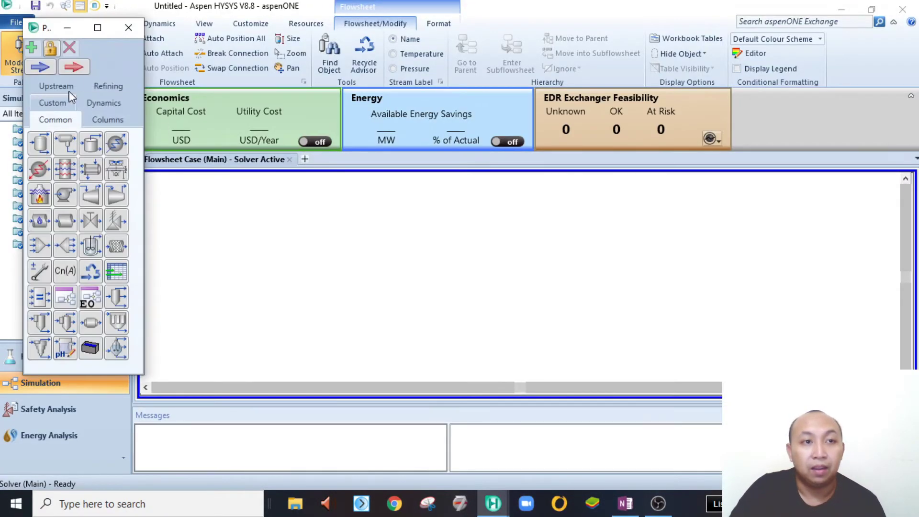
left_click_drag(39, 68, 304, 258)
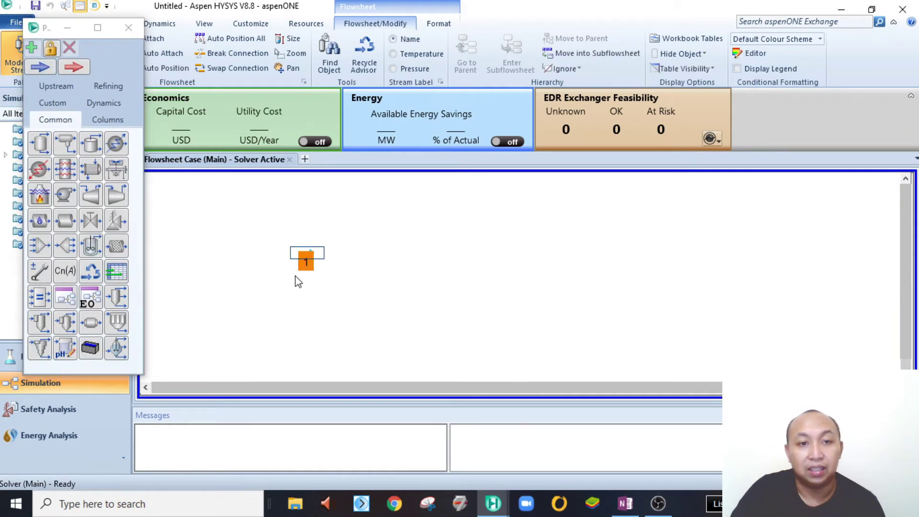
double_click(303, 261)
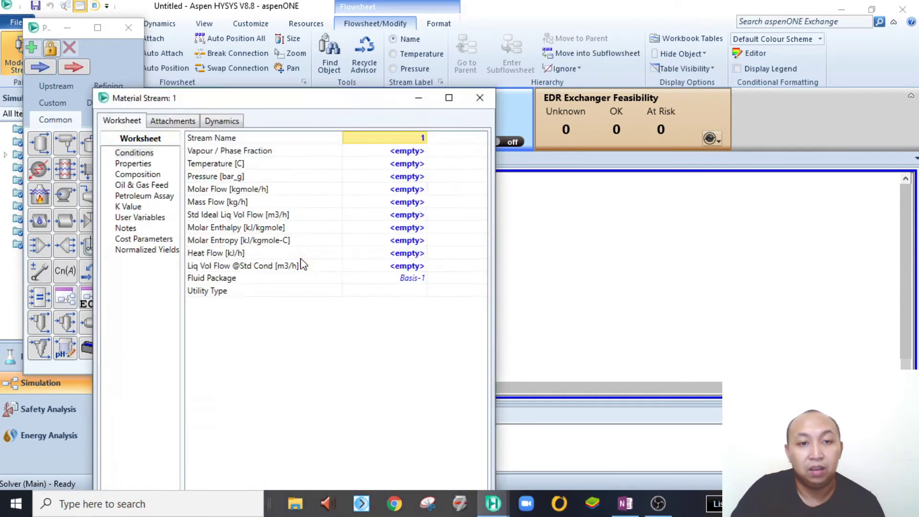
Step: Define the material stream's composition as mole fractions of methane 0,85, ethane 0,1 and propane 0,05, leaving the other components empty
left_click(136, 176)
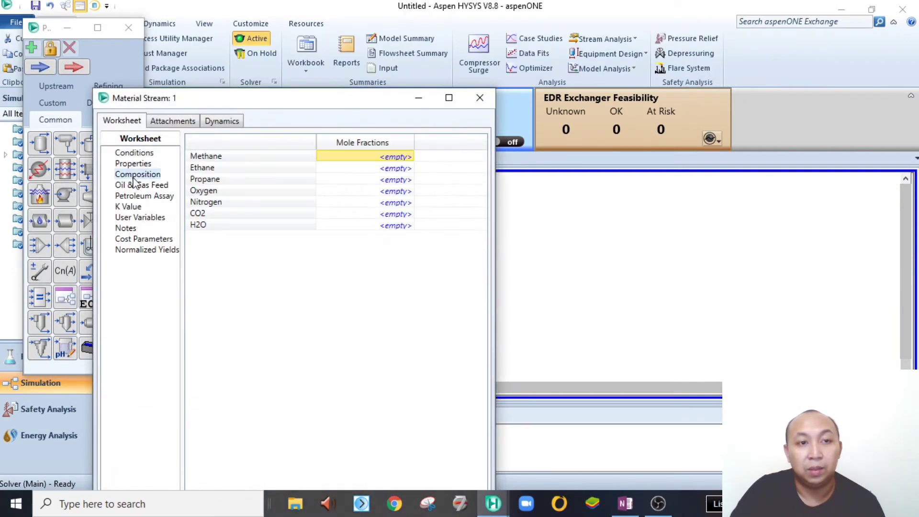
left_click(448, 97)
left_click(141, 425)
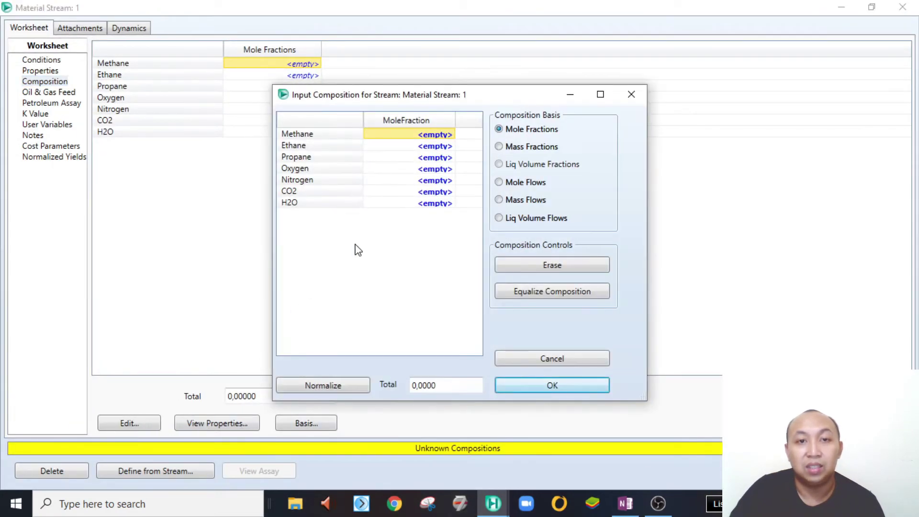
left_click(431, 136)
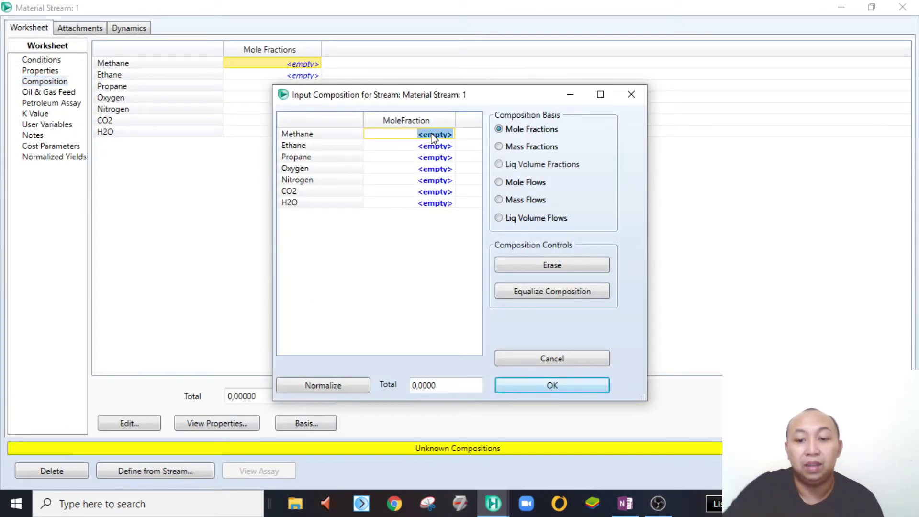
type("0,85")
key("Return")
type("0,1")
key("Return")
type("0,05")
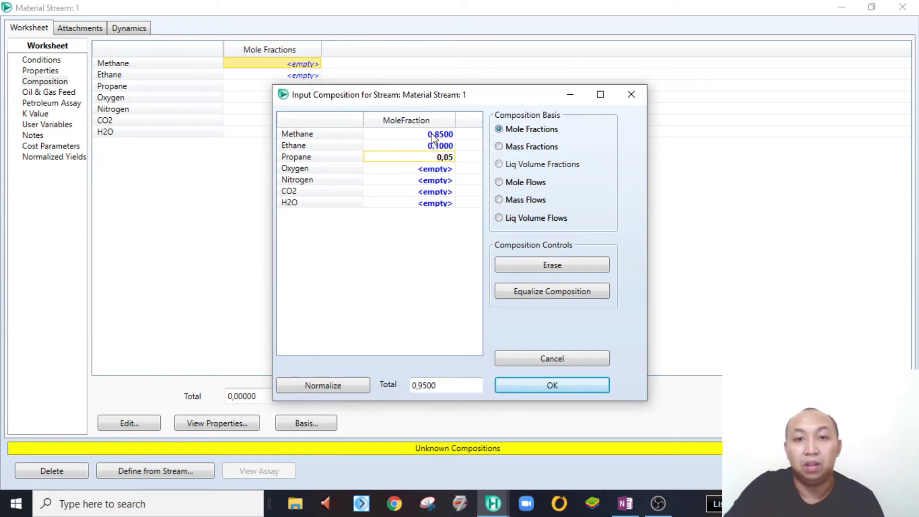
key("Return")
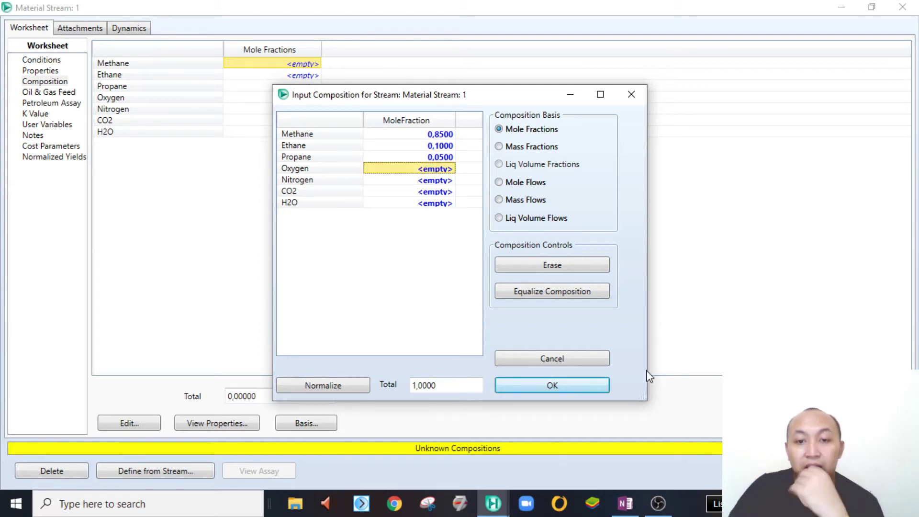
left_click(592, 385)
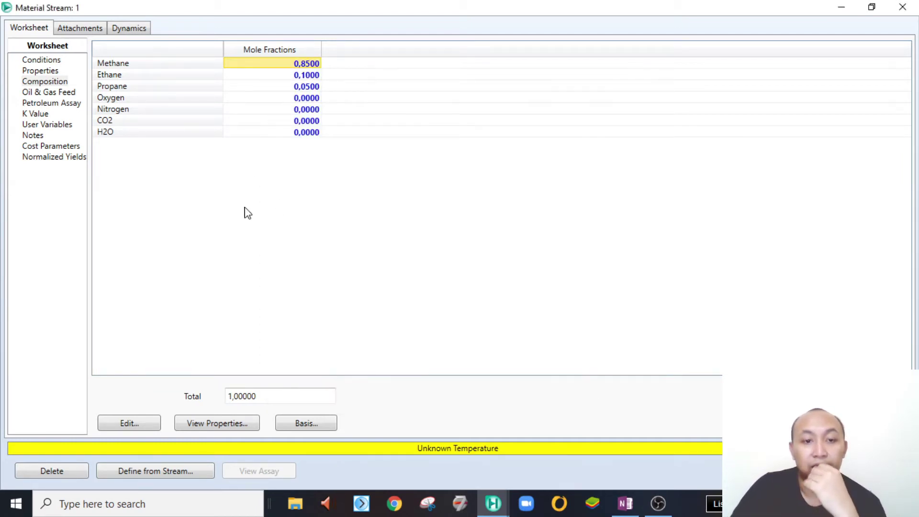
Step: Set the stream's temperature to 30 C and pressure to 5 bar_g, consulting the operating conditions in the OneNote study case
left_click(57, 61)
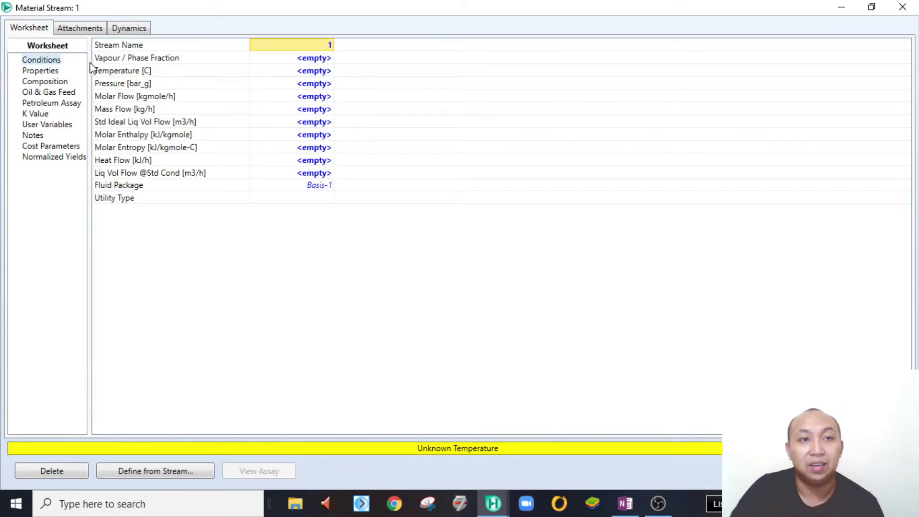
left_click(325, 72)
left_click(625, 503)
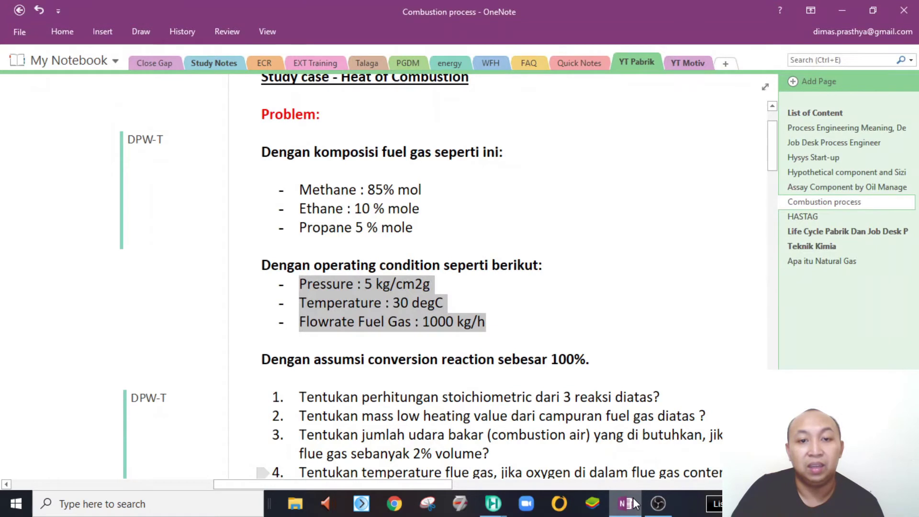
left_click(633, 502)
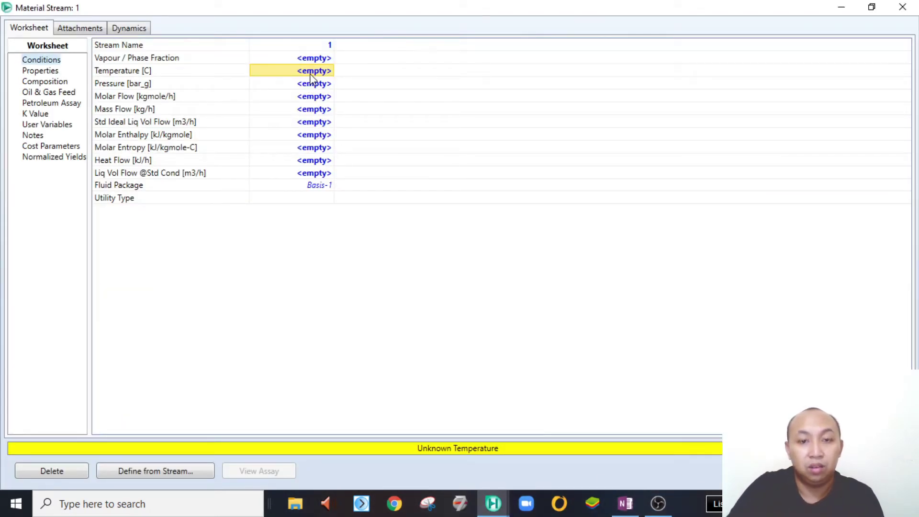
type("30")
key("Return")
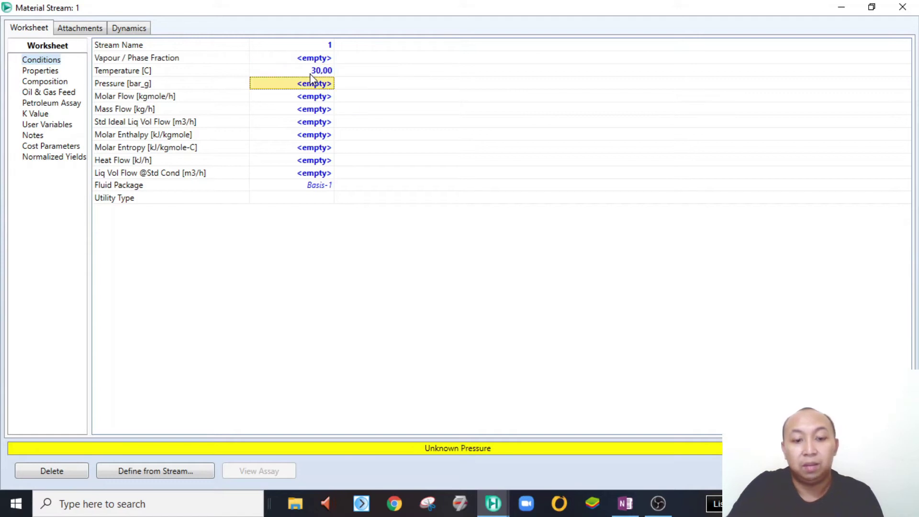
type("5")
key("Return")
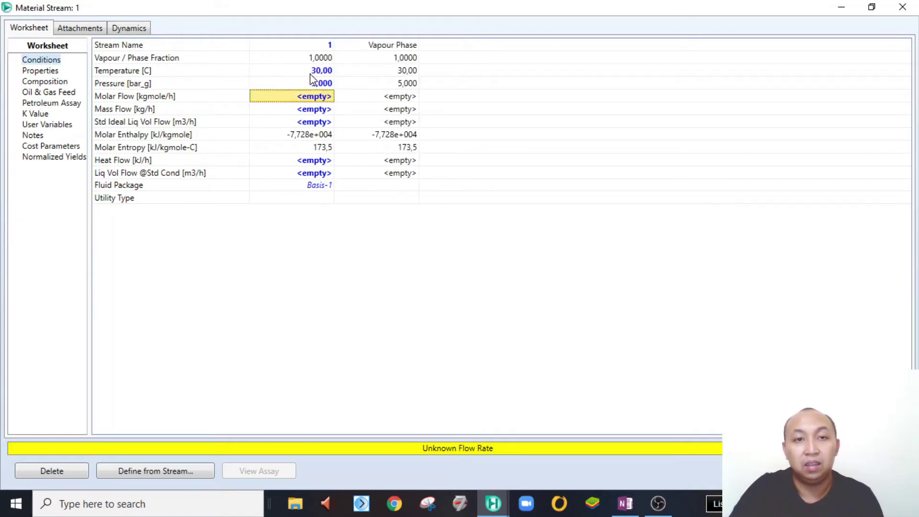
Step: Check the pressure unit in the OneNote study case and re-enter the stream's pressure in HYSYS as 5 kg/cm2_g
left_click(625, 503)
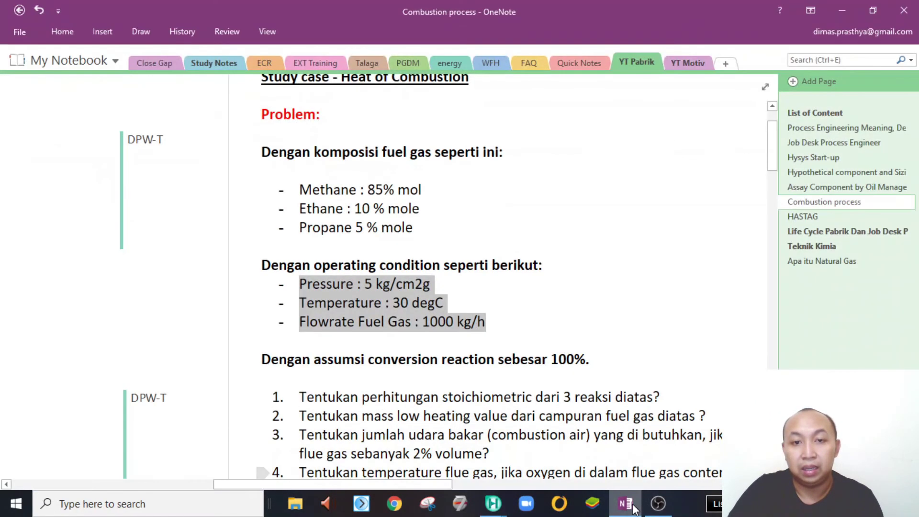
left_click(632, 505)
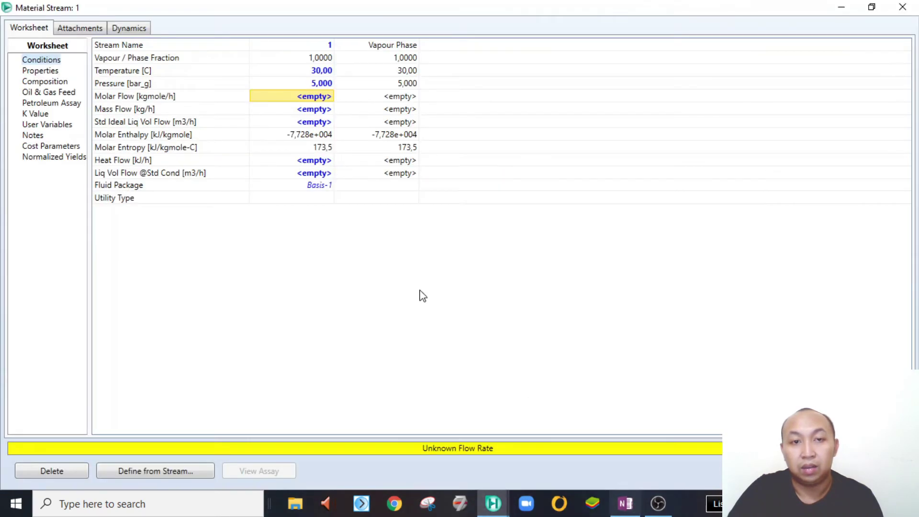
left_click_drag(307, 70, 310, 83)
left_click(313, 85)
type("5")
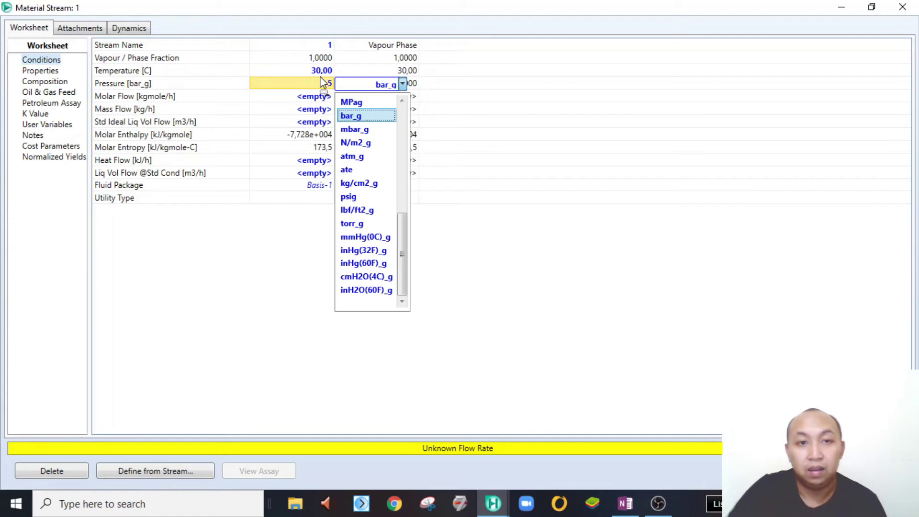
left_click(358, 186)
Step: Set the stream's mass flow to 1000 kg/h
left_click(323, 114)
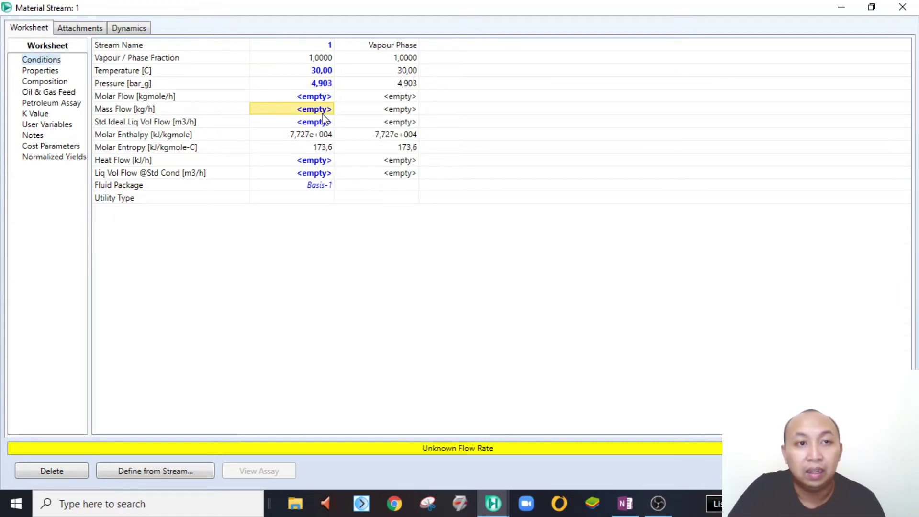
type("1000")
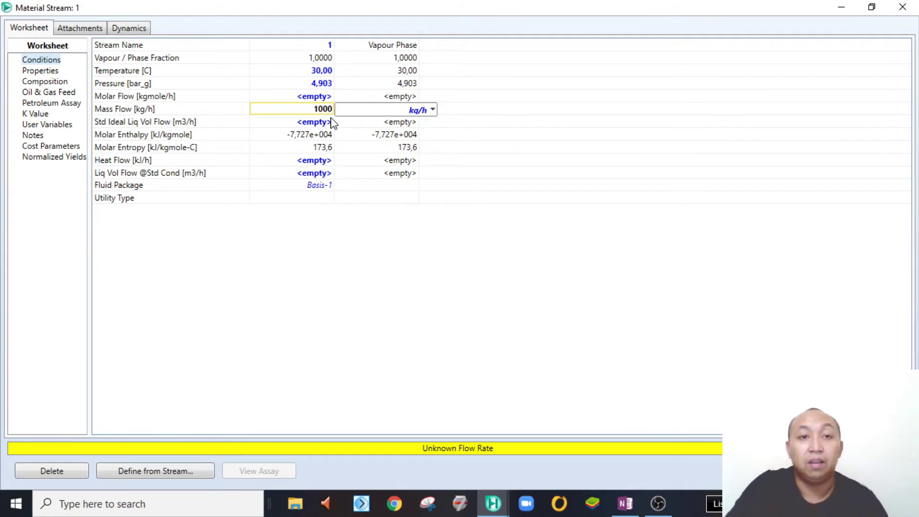
left_click(330, 122)
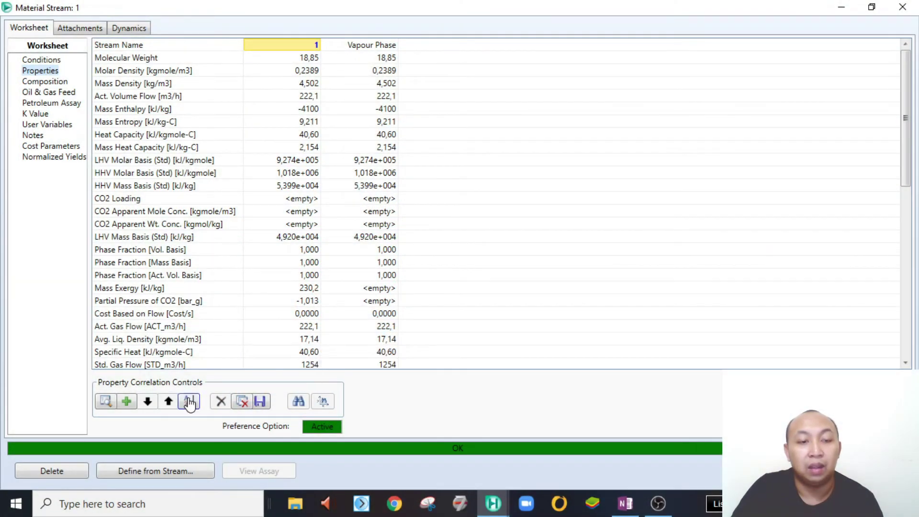
Step: Sort the stream's property list alphabetically and look up its mass-basis lower heating value, including the alternative units
left_click(189, 404)
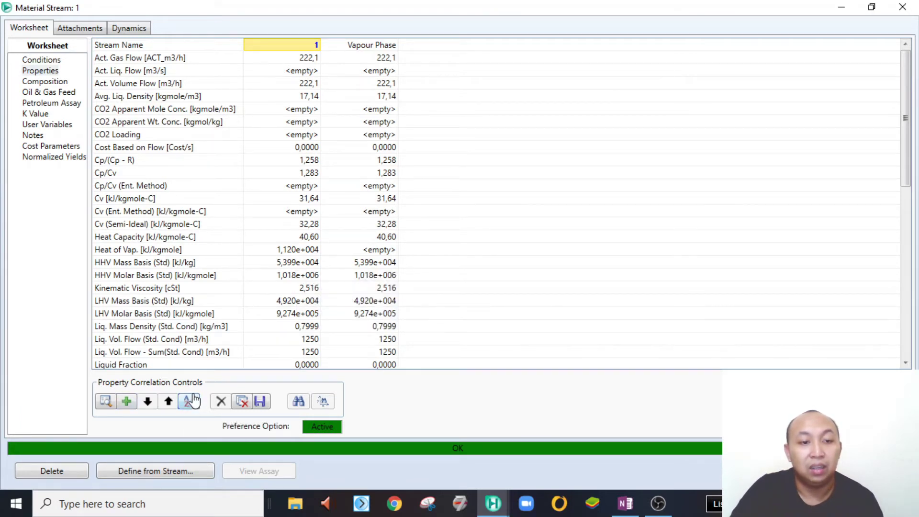
scroll(265, 265, "down", 3)
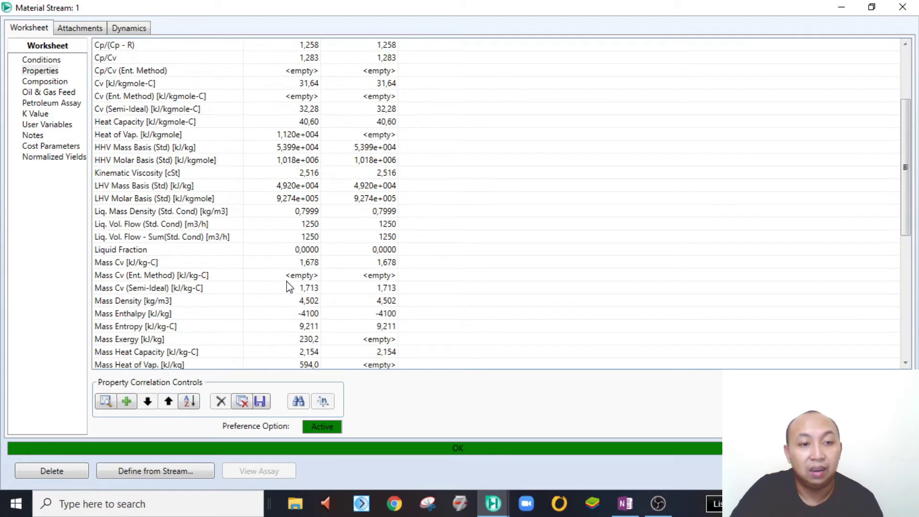
scroll(273, 268, "down", 3)
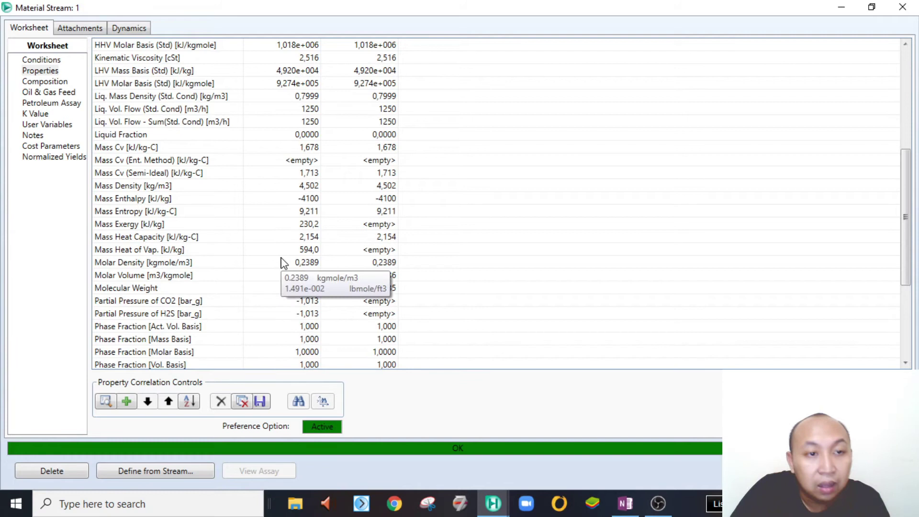
mouse_move(293, 255)
scroll(292, 255, "up", 2)
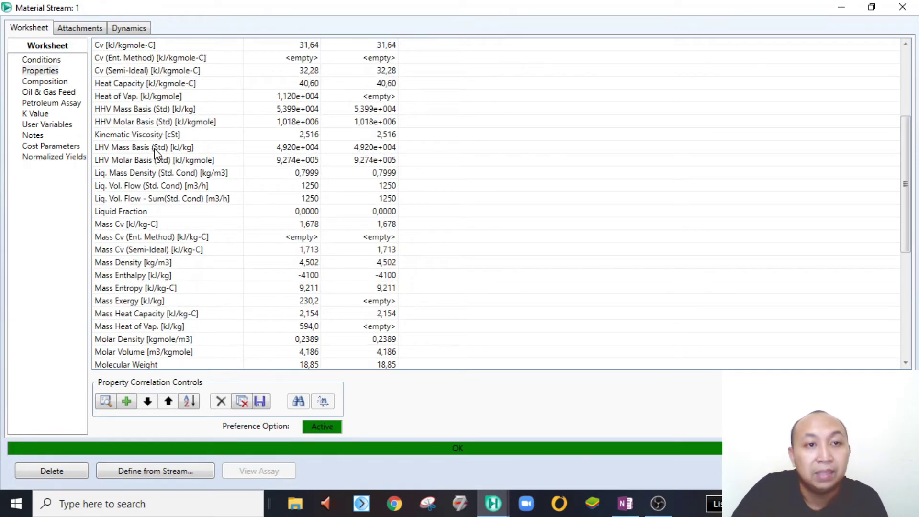
mouse_move(297, 153)
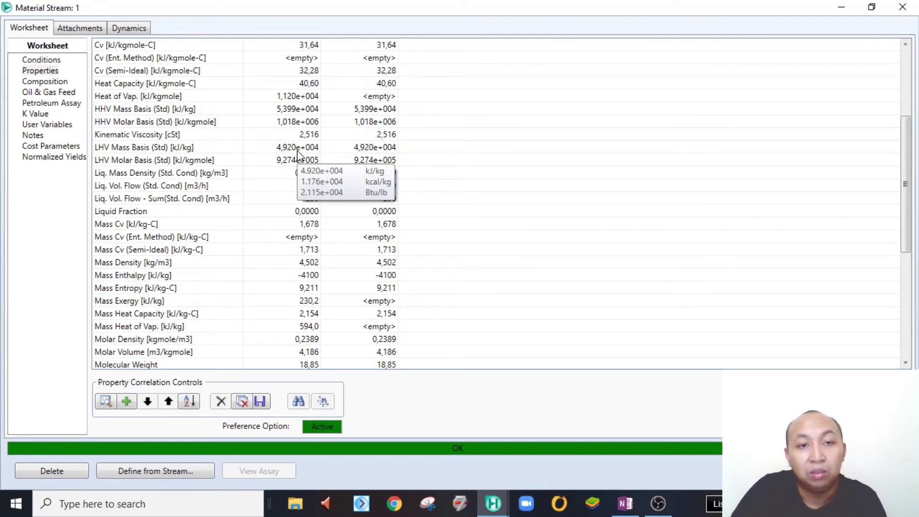
Step: Record the stream's LHV Mass Basis in OneNote as the answer to question 2, entering 49200 kj/kg after "Mass LHV ="
left_click(627, 508)
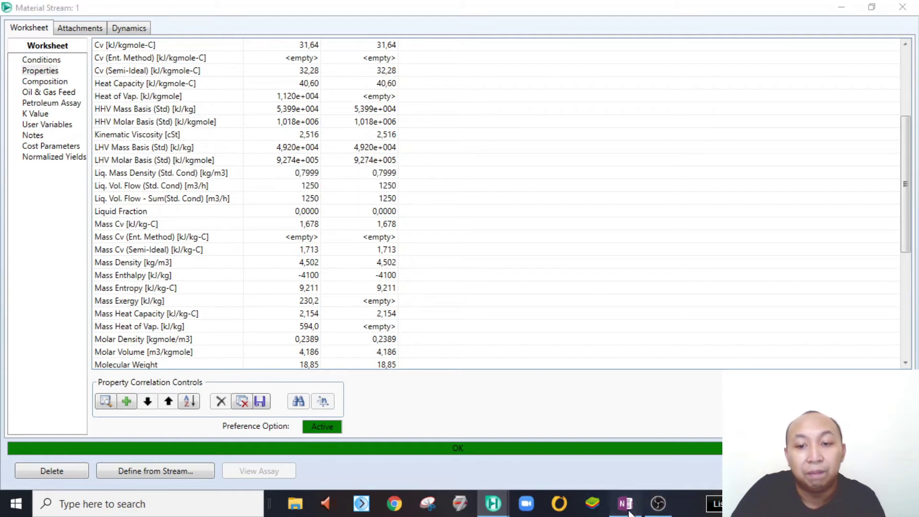
scroll(604, 390, "down", 2)
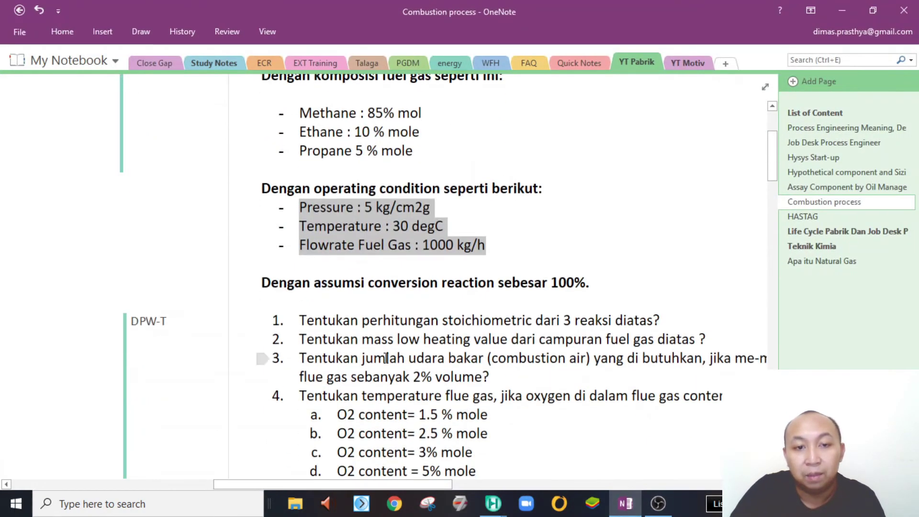
scroll(389, 326, "down", 10)
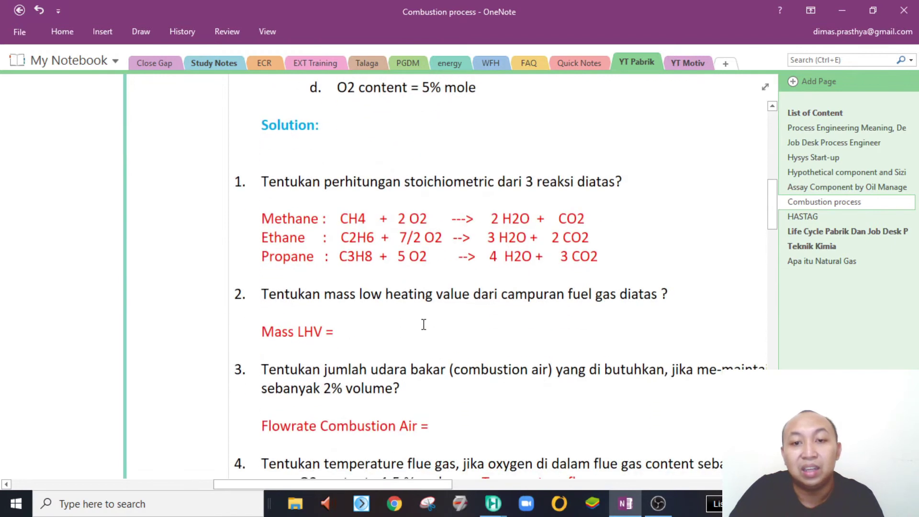
left_click(388, 326)
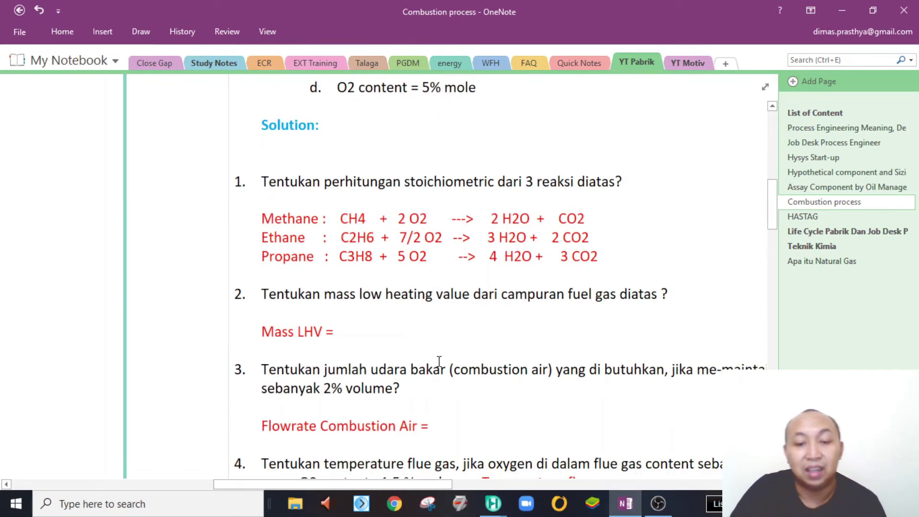
left_click(627, 507)
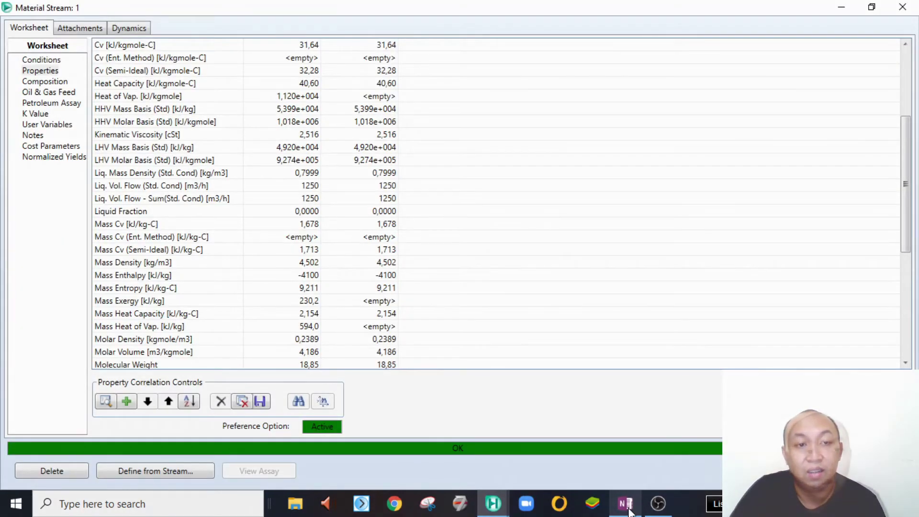
left_click(299, 147)
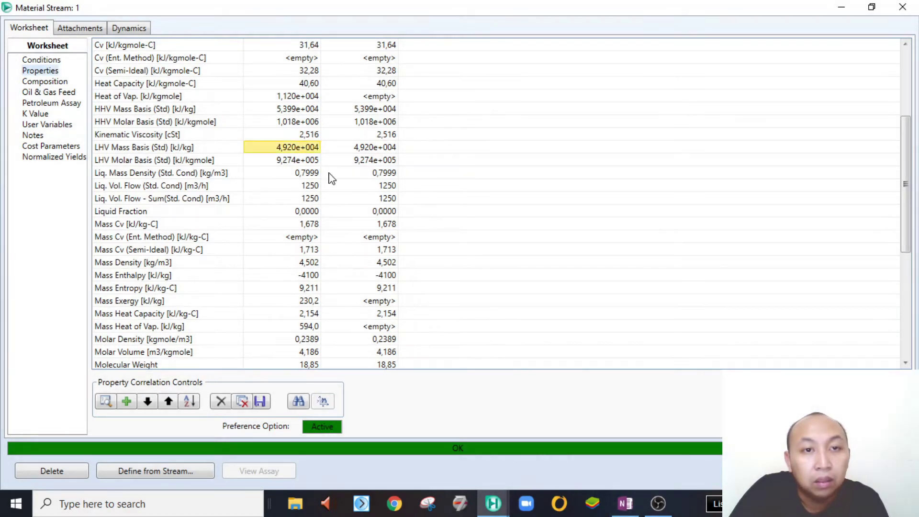
left_click(625, 506)
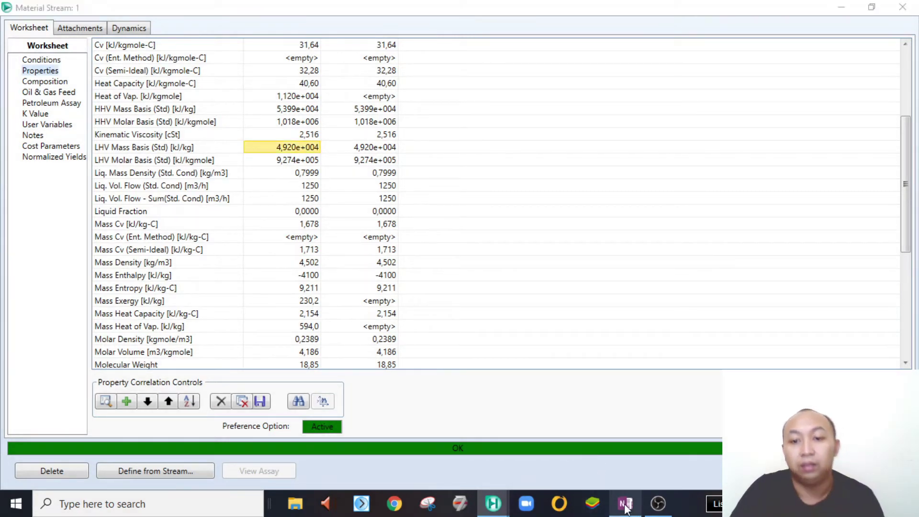
type("49200 kj/kg")
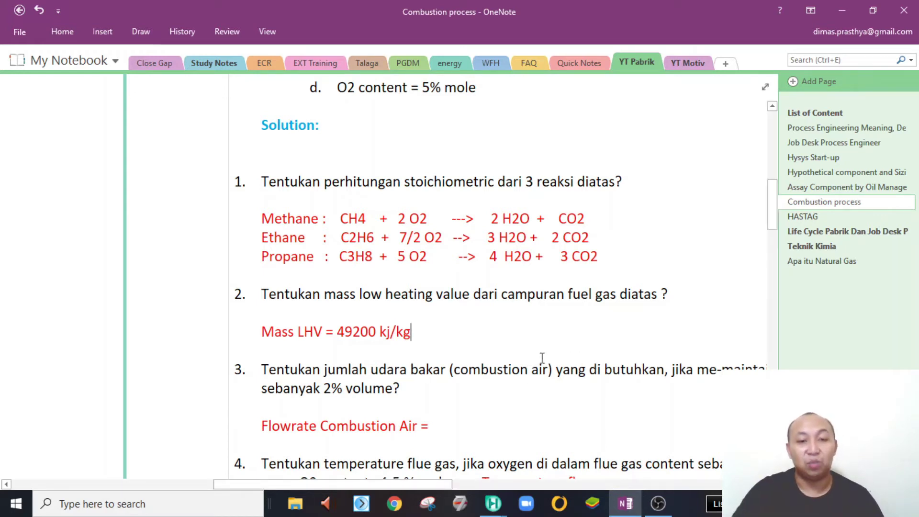
left_click(423, 329)
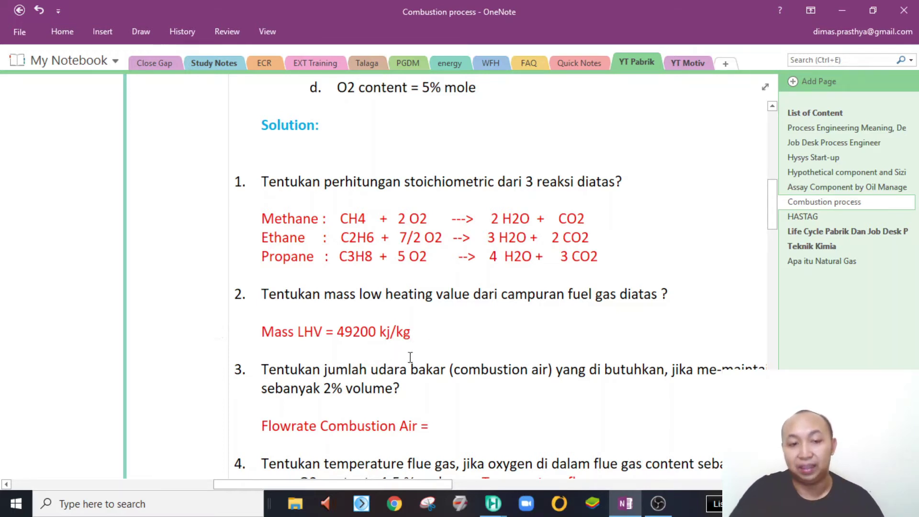
Step: Review question 3 on the combustion air needed for 2% volume oxygen in the flue gas, and go to the combustion process considerations notes
scroll(400, 353, "down", 2)
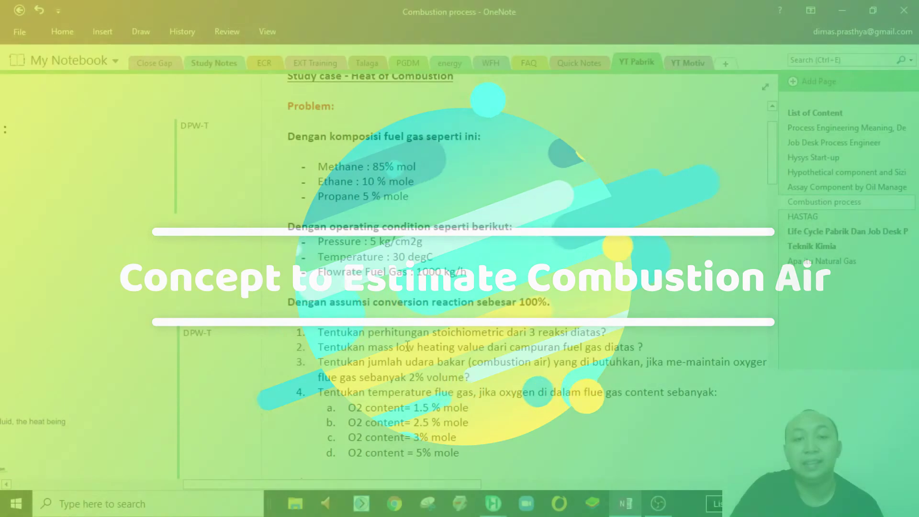
scroll(383, 325, "down", 2)
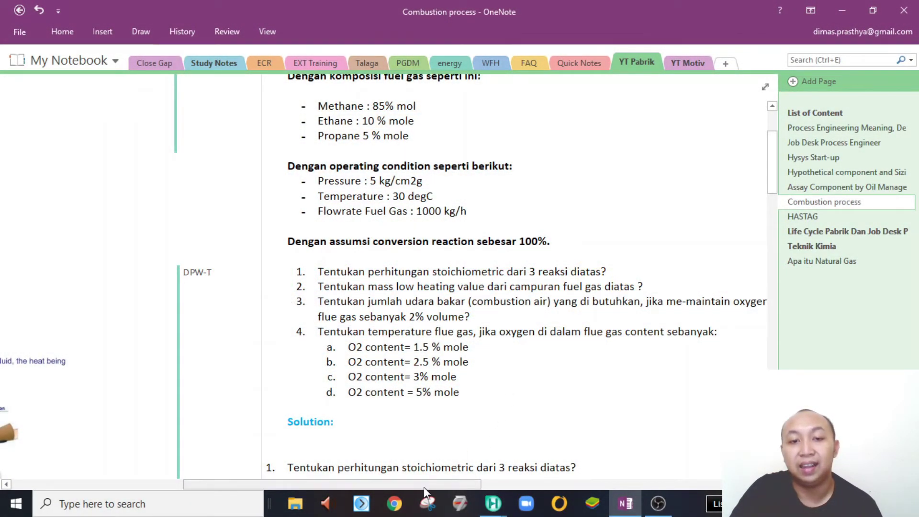
left_click_drag(449, 481, 495, 484)
left_click_drag(359, 317, 200, 301)
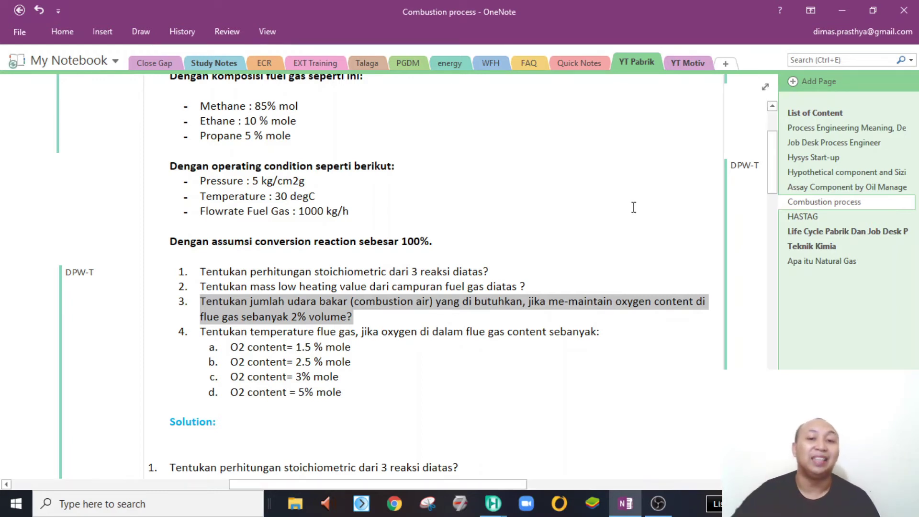
left_click_drag(391, 482, 173, 482)
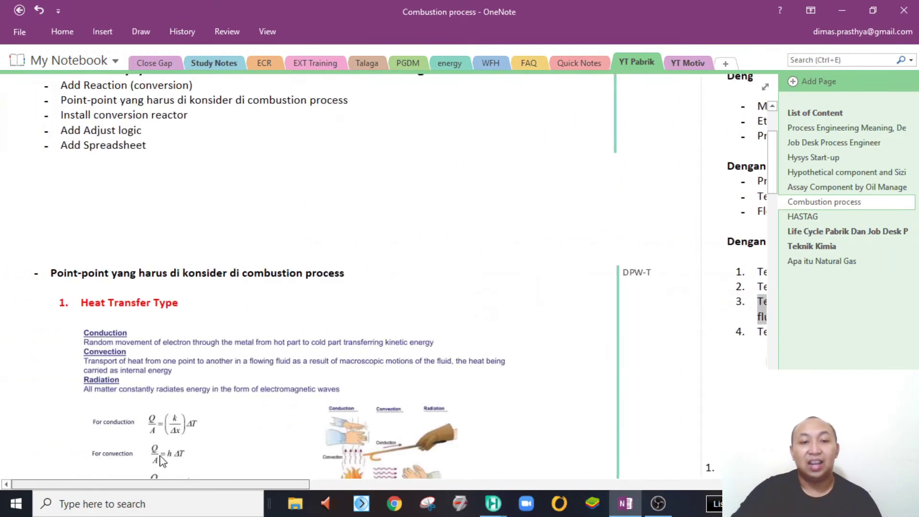
Step: Review the combustion process notes on heat transfer, equipment, heat combustion, draft types and excess air versus flue gas oxygen
scroll(163, 331, "down", 1)
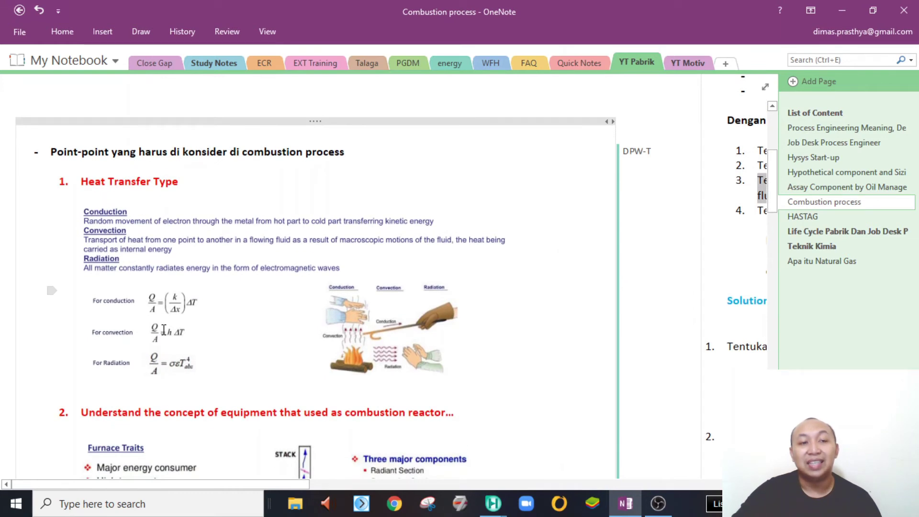
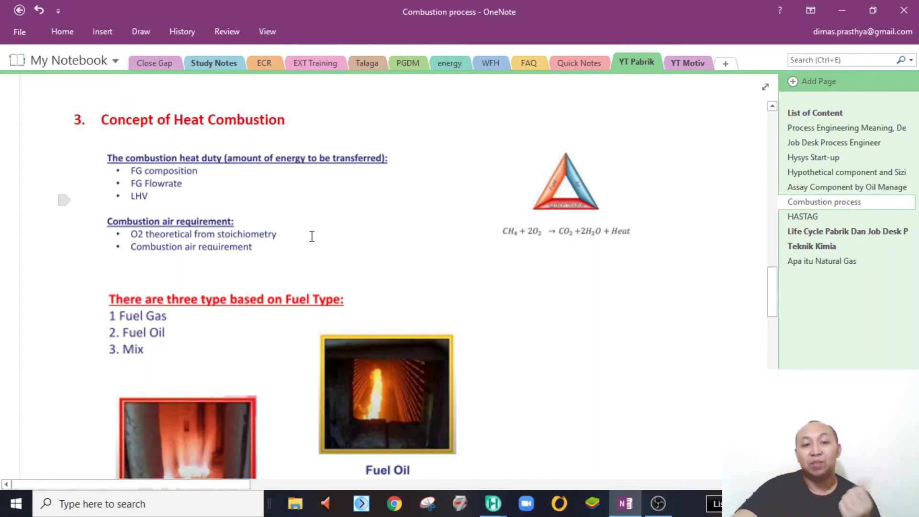
scroll(311, 233, "down", 5)
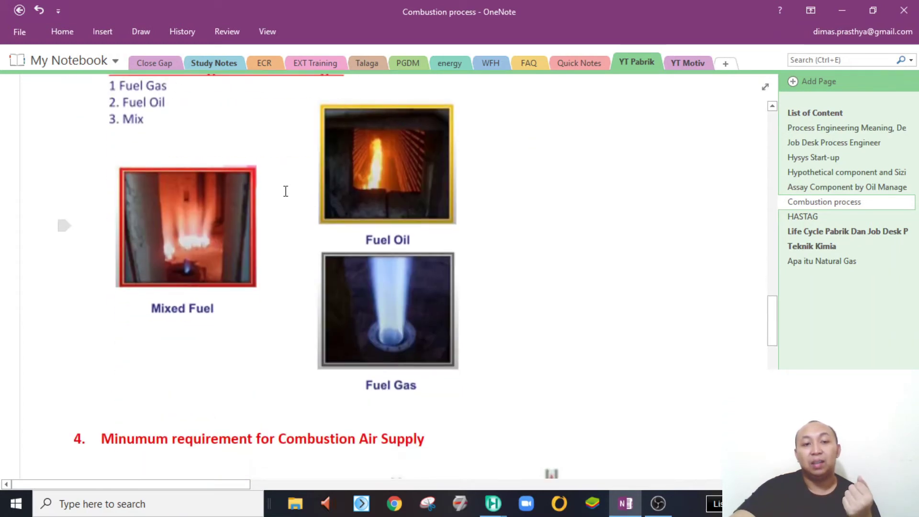
scroll(291, 296, "down", 2)
scroll(325, 289, "down", 5)
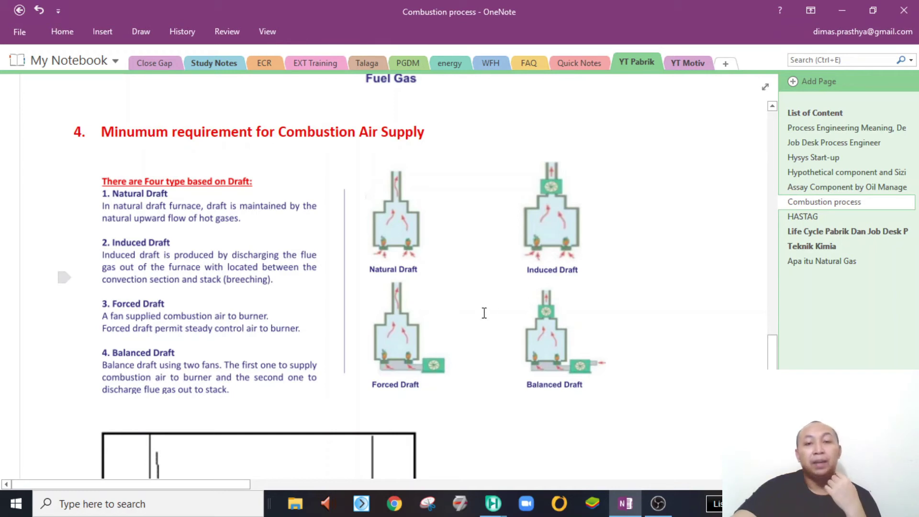
scroll(483, 313, "down", 3)
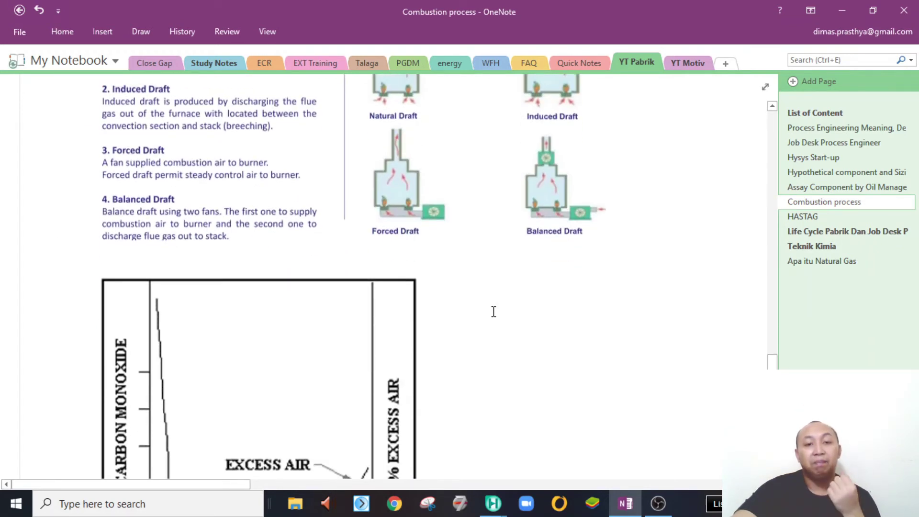
scroll(493, 311, "down", 6)
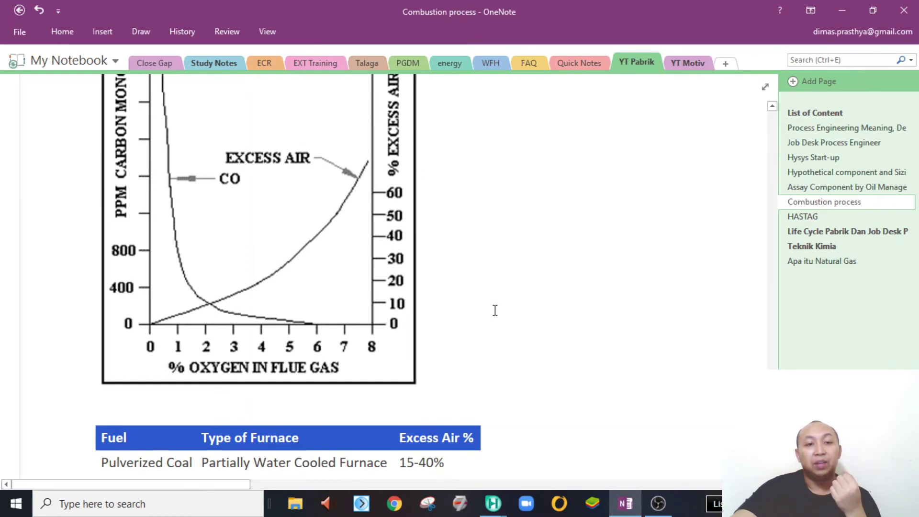
scroll(495, 310, "up", 2)
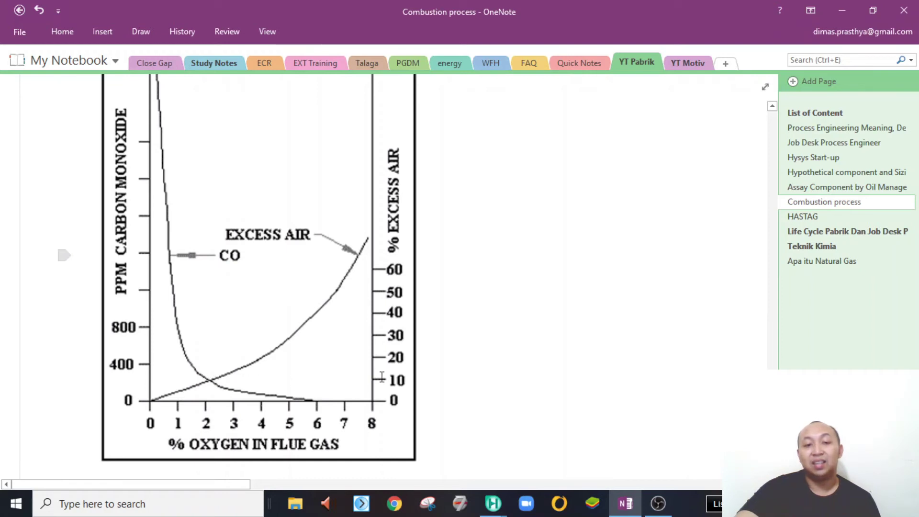
scroll(719, 388, "up", 10)
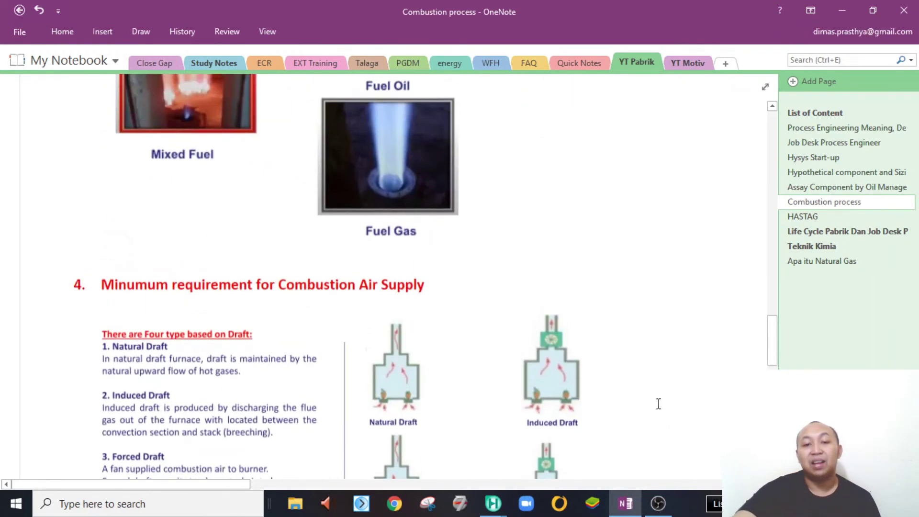
Step: Return to the case study and highlight question 3 on the combustion air needed for 2% volume oxygen in the flue gas
left_click_drag(235, 484, 498, 477)
scroll(377, 360, "up", 20)
scroll(377, 360, "up", 1)
left_click(409, 283)
left_click_drag(317, 298, 108, 285)
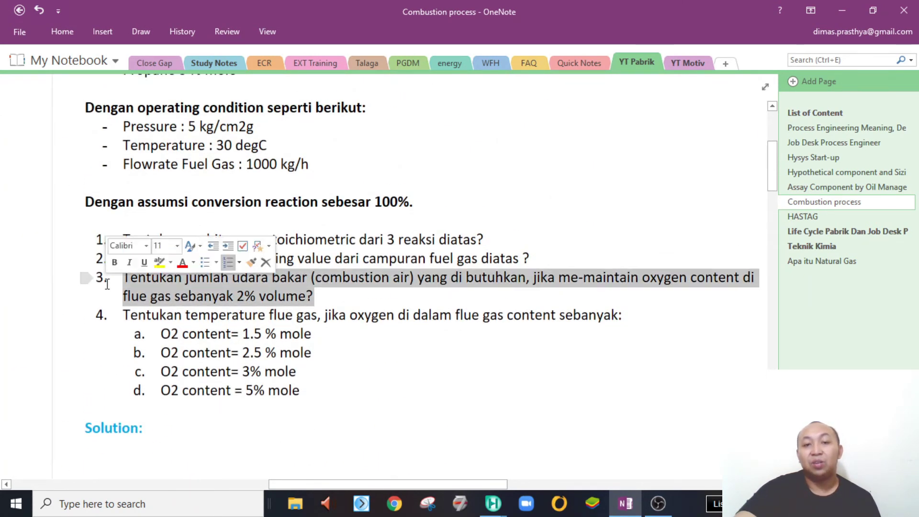
mouse_move(349, 484)
left_mouse_down()
mouse_move(362, 487)
mouse_move(352, 481)
left_mouse_up()
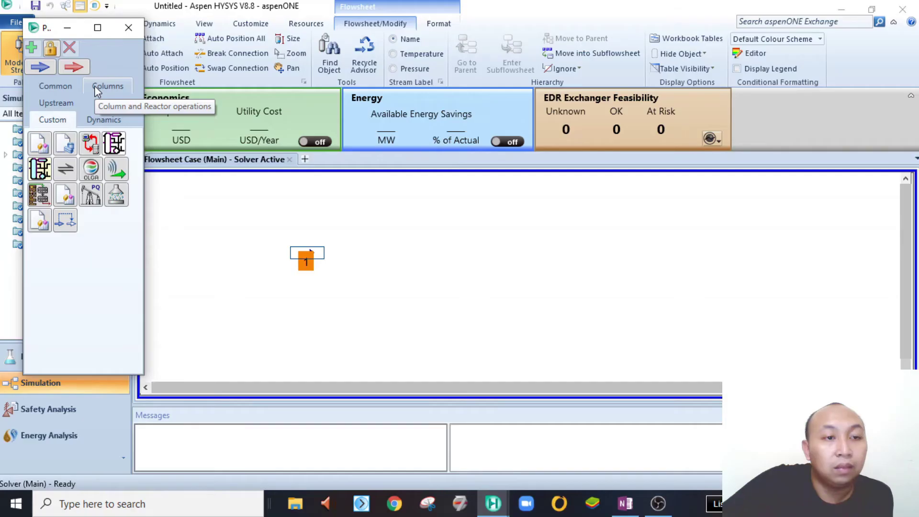
Step: Switch to Aspen HYSYS and place a conversion reactor on the flowsheet beside stream 1
left_click(94, 87)
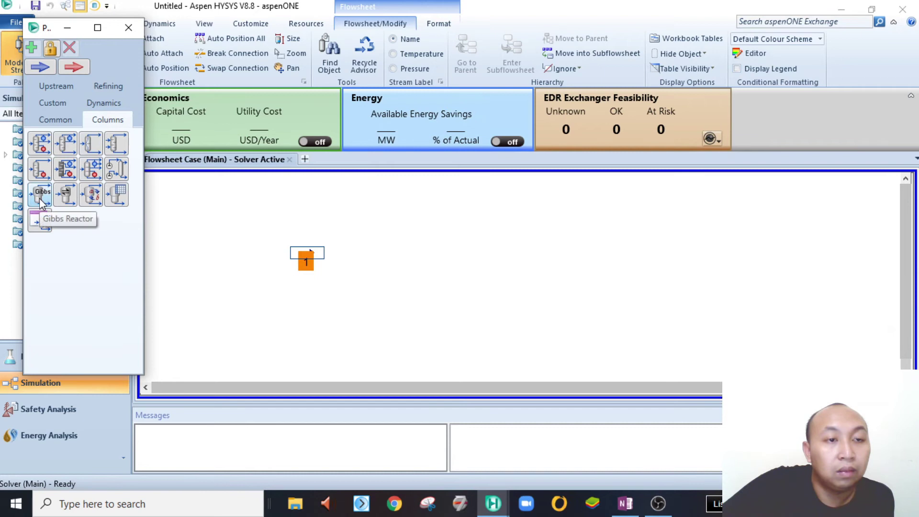
left_click(91, 194)
left_click(414, 306)
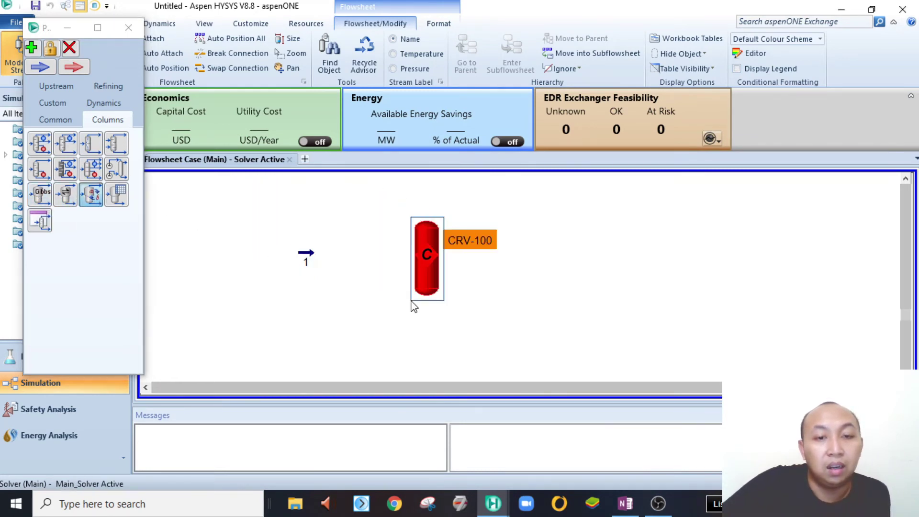
left_click(128, 27)
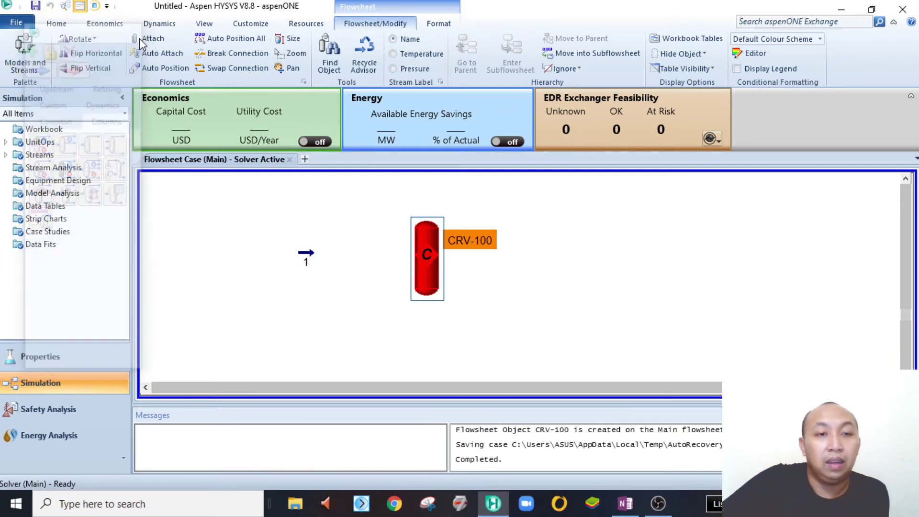
Step: Add a second material stream to the flowsheet below stream 1
mouse_move(308, 256)
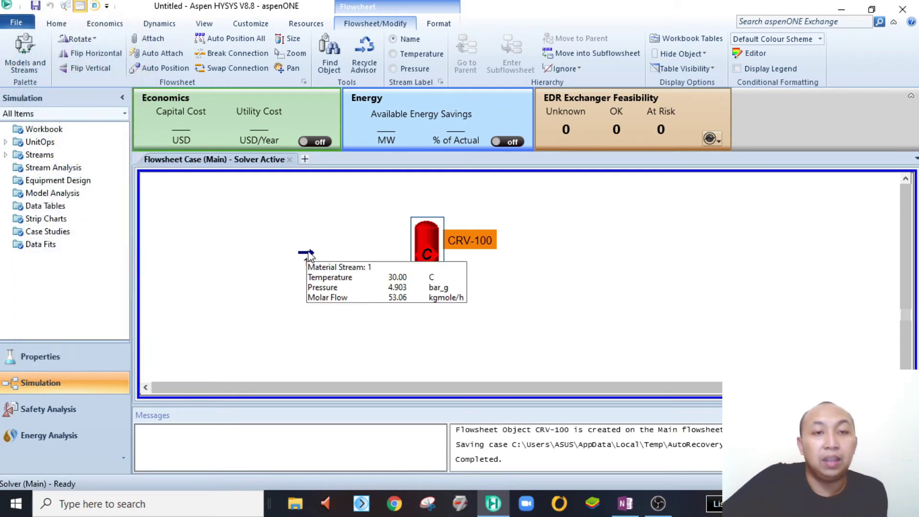
left_click(26, 54)
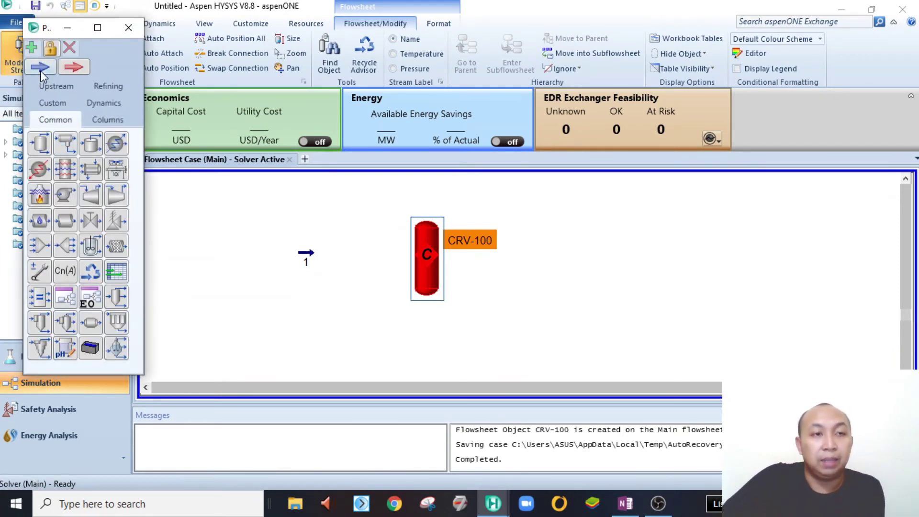
left_click(40, 67)
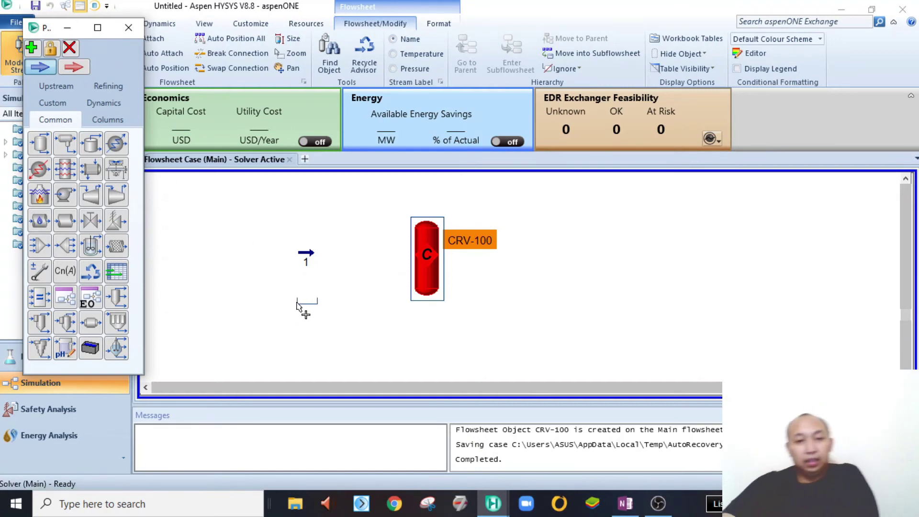
left_click(300, 308)
left_click(128, 28)
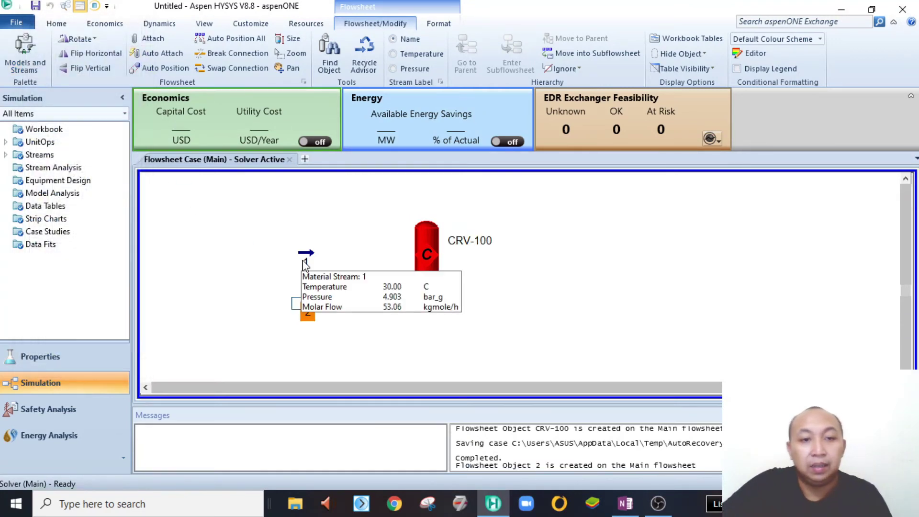
Step: Rename material stream 1 as Fuel Gas
double_click(304, 254)
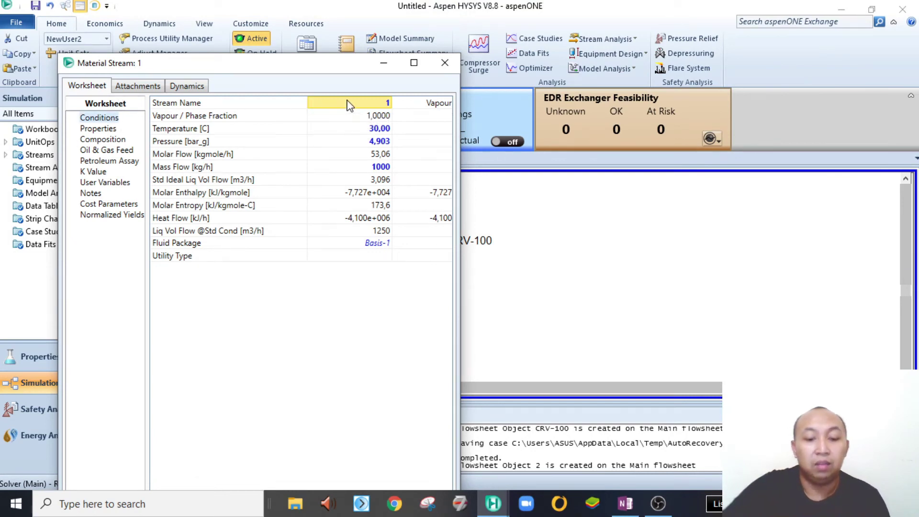
type("Fuel Gas")
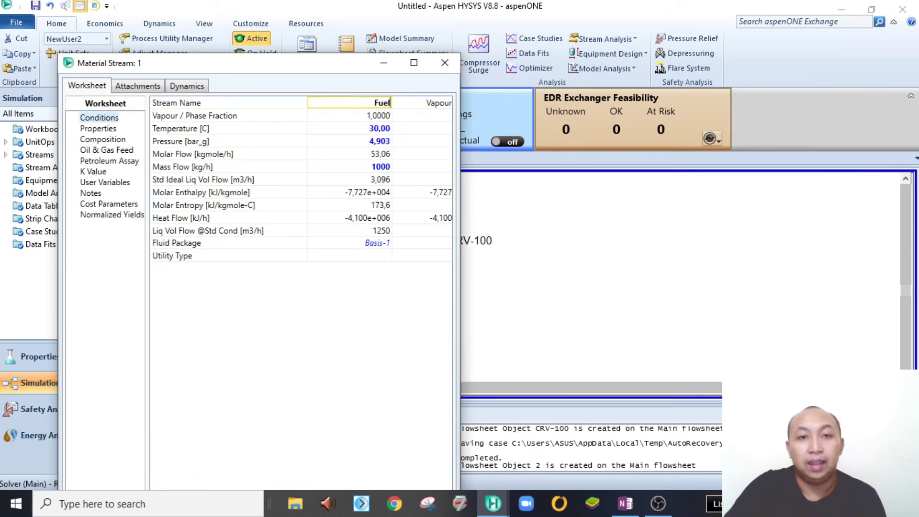
key("Return")
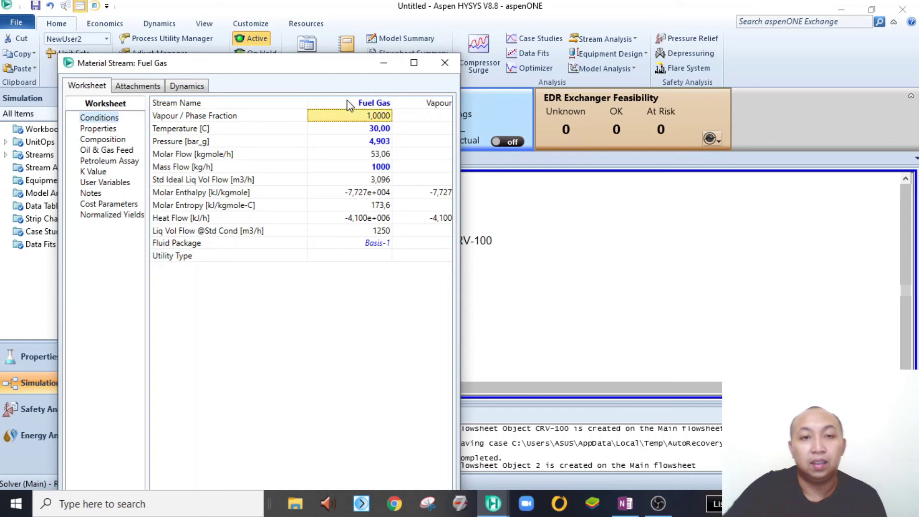
left_click(443, 62)
Step: Rename material stream 2 as Combustion Air
double_click(307, 313)
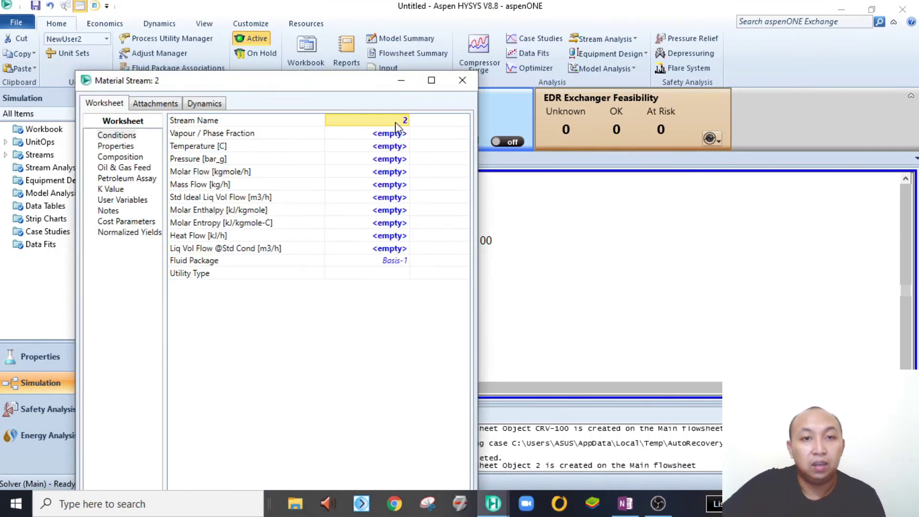
type("Combust")
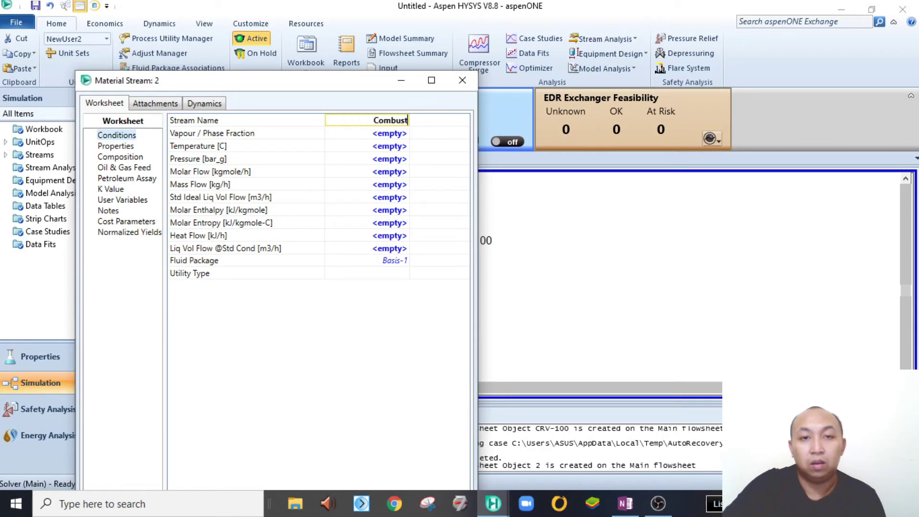
type("ion Air")
key("Return")
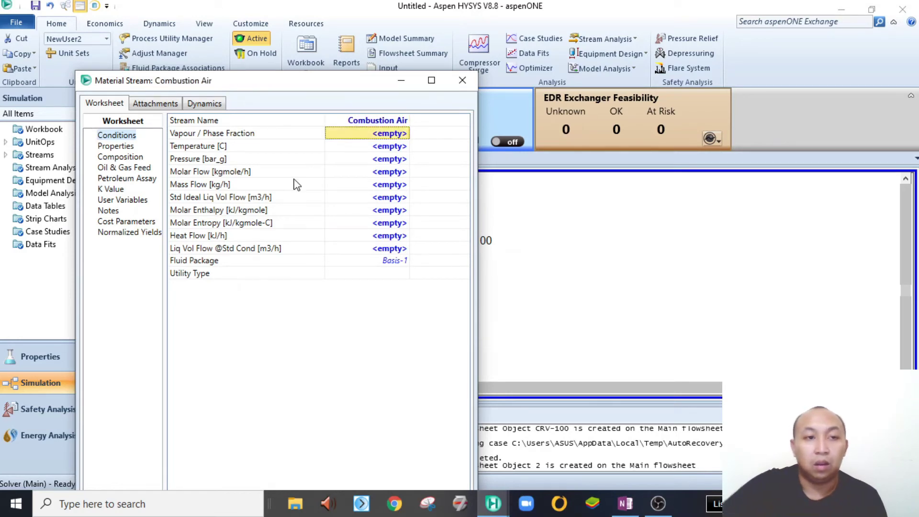
Step: Define the Combustion Air composition with mole fractions of 0.22 for oxygen and 0.78 for nitrogen
left_click(127, 158)
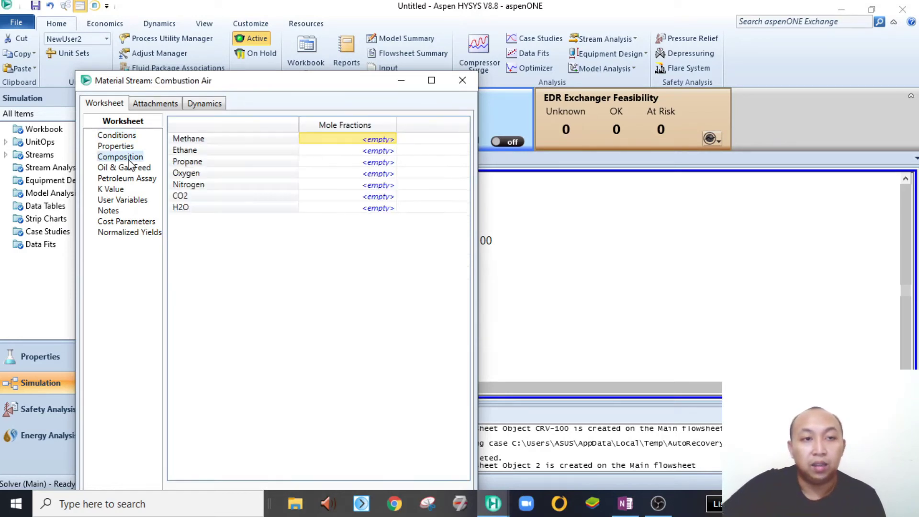
left_click(372, 175)
key("Up")
key("Up")
key("Down")
key("Down")
key("Down")
key("Up")
key("Up")
key("Up")
key("Up")
key("Down")
key("Down")
key("Down")
key("Down")
key("Down")
key("Down")
key("Up")
key("Up")
key("Up")
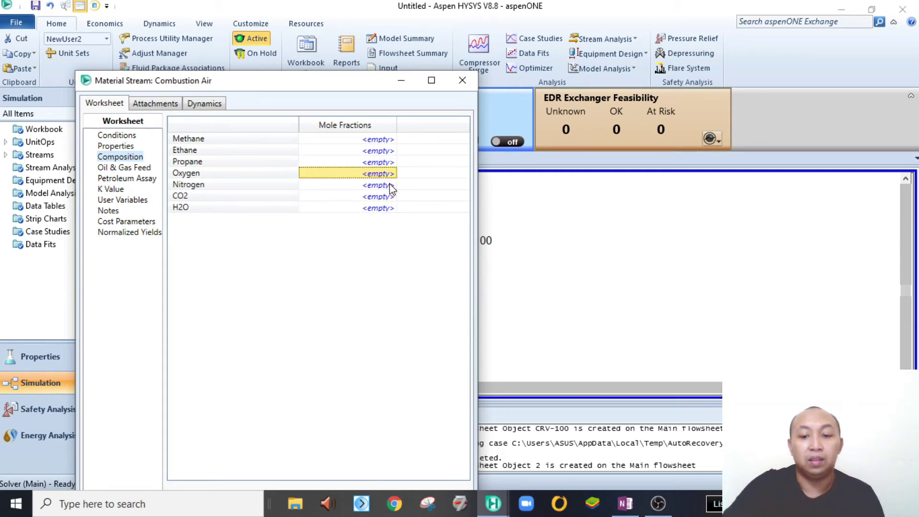
type("0.21")
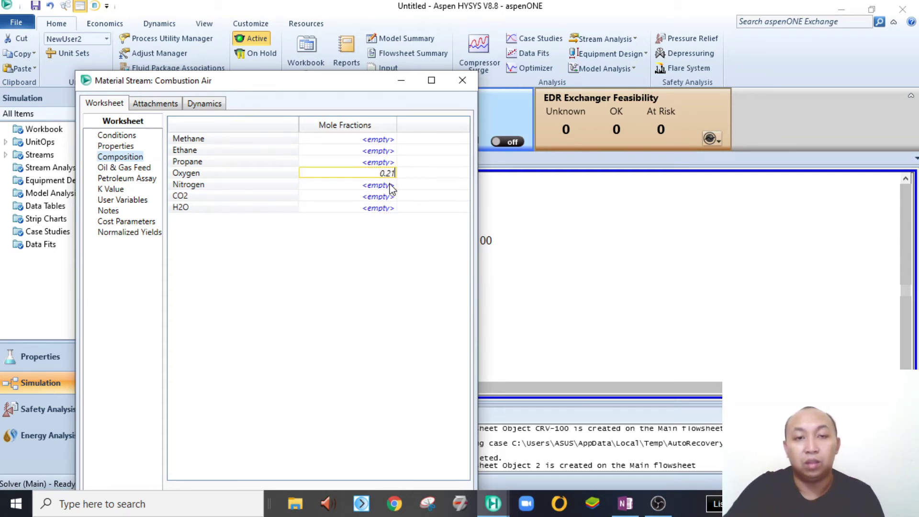
key("BackSpace")
type("2")
key("Return")
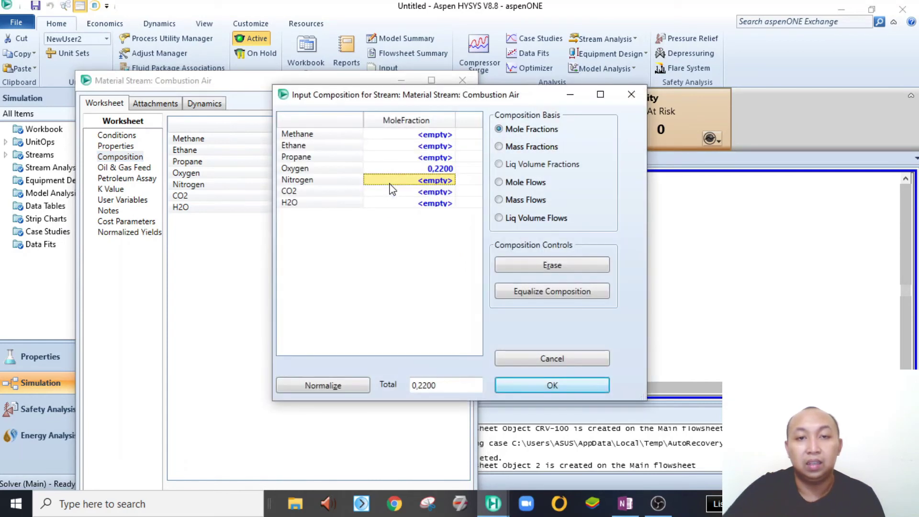
left_click(433, 170)
type("0,22")
key("Return")
type("0,78")
key("Return")
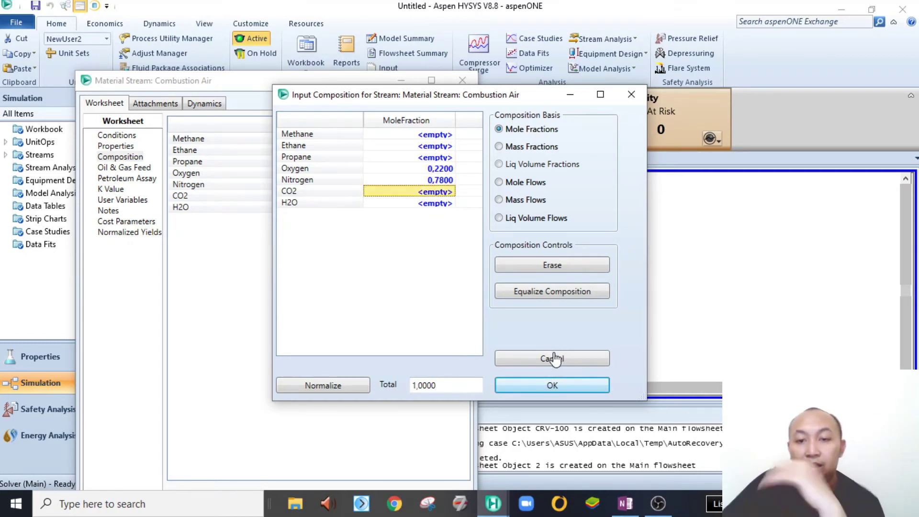
left_click(552, 385)
Step: Set the Combustion Air stream's temperature to 30 C and its pressure to 3 bar_g
left_click(109, 136)
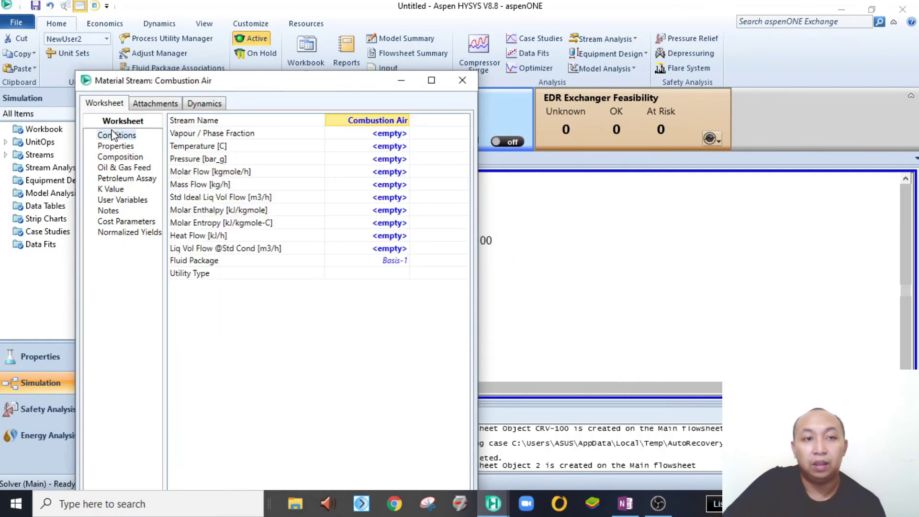
left_click(388, 162)
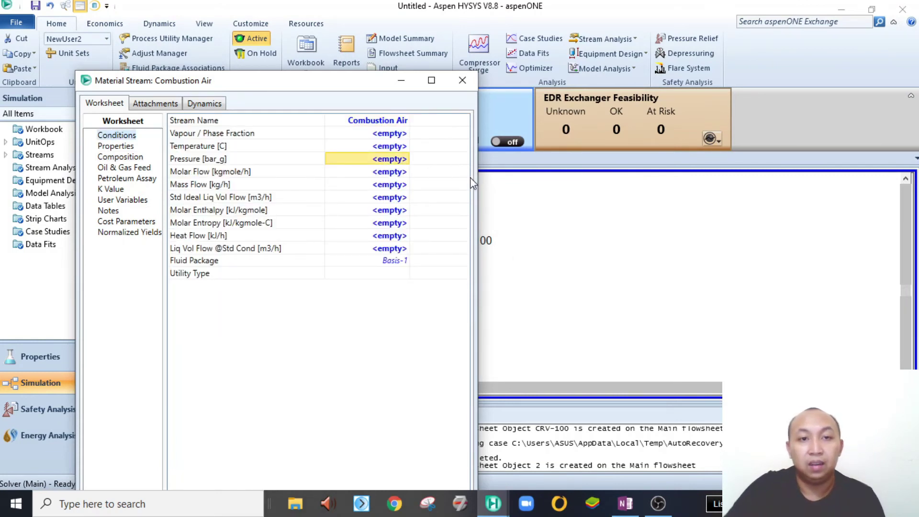
key("Up")
type("30")
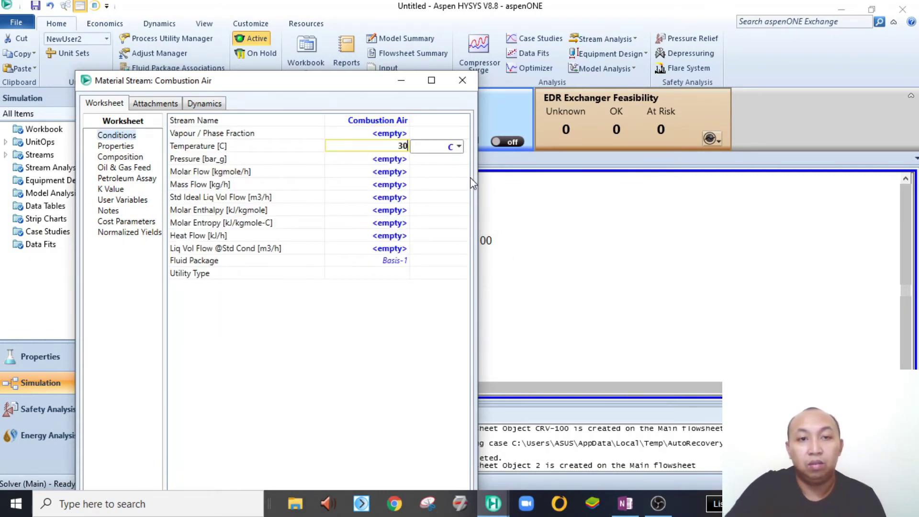
key("Return")
type("3")
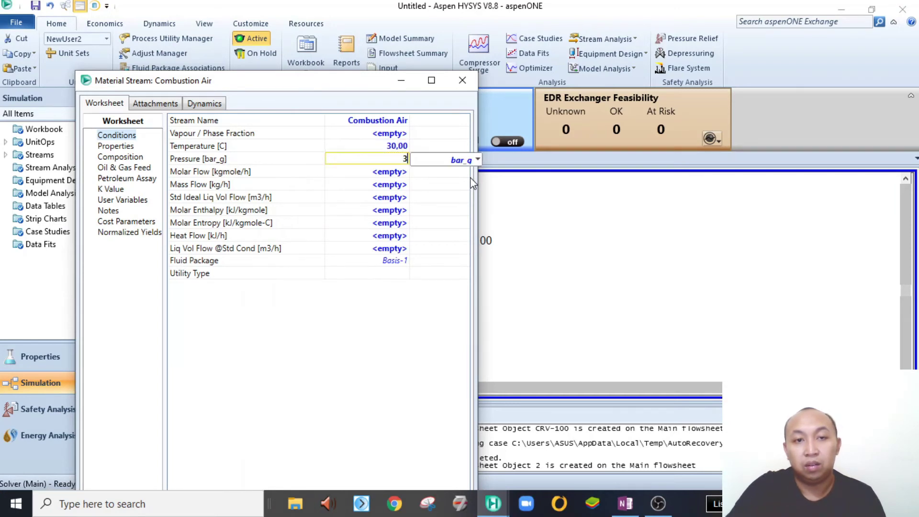
key("Return")
Step: Set the Combustion Air stream's mass flow to 10000 kg/h
key("Down")
key("Down")
key("Up")
type("1")
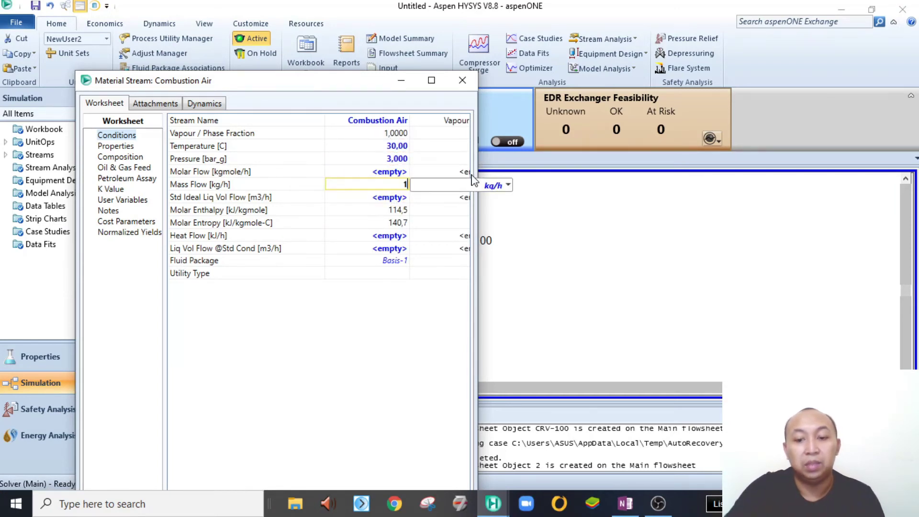
type("0000")
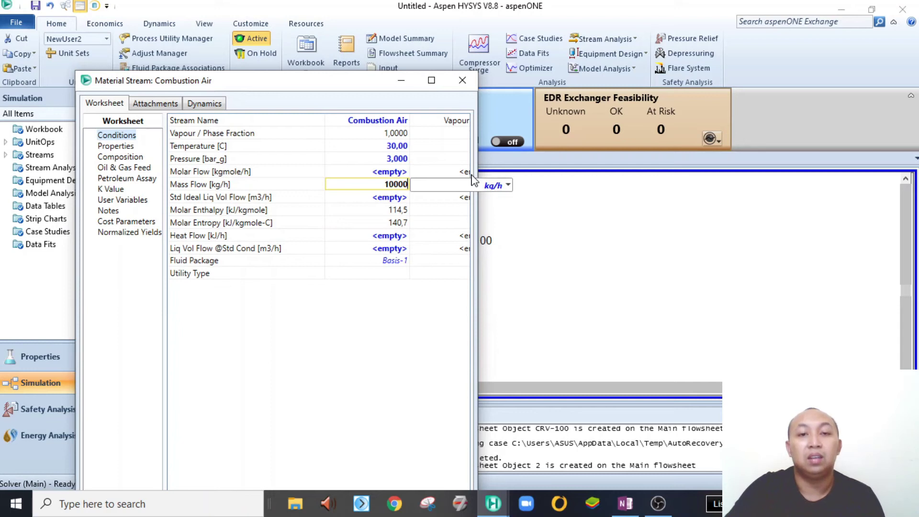
key("Return")
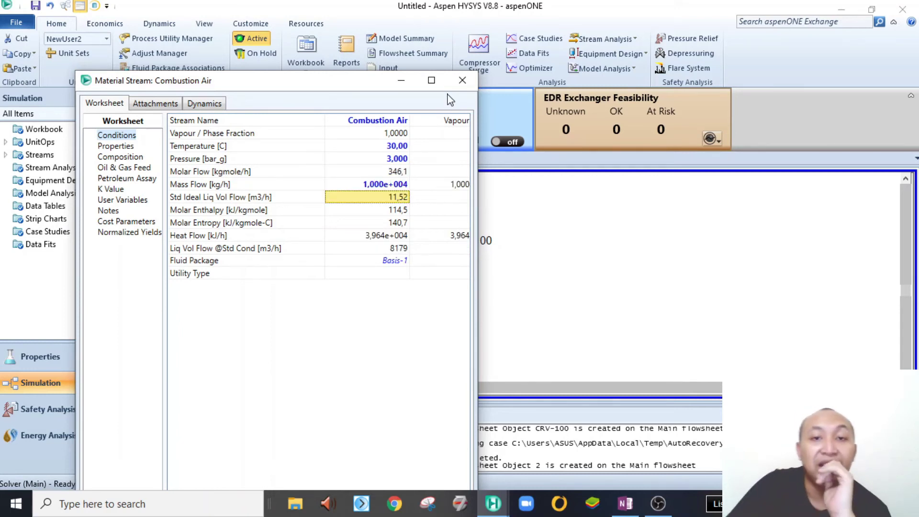
Step: Move reactor CRV-100 farther from the feeds and connect the Fuel Gas and Combustion Air streams to its inlets
left_click(462, 79)
left_click(426, 268)
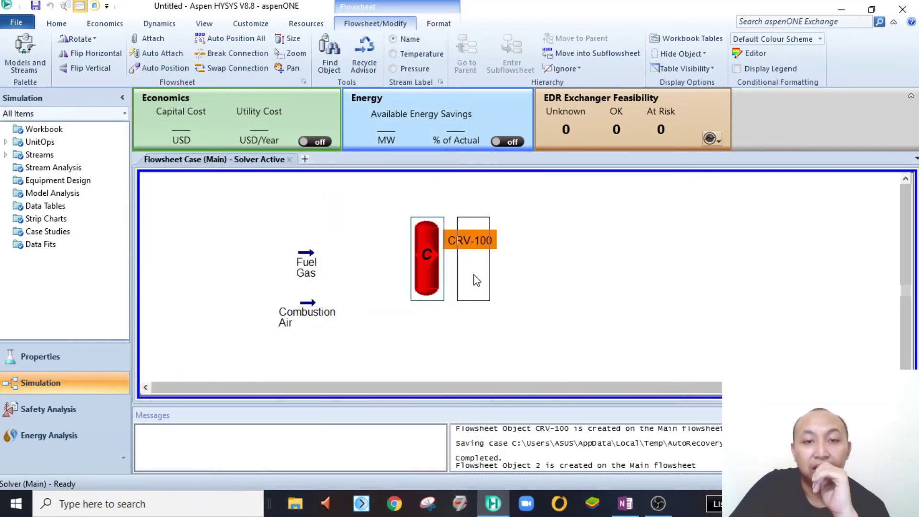
left_click_drag(476, 280, 475, 280)
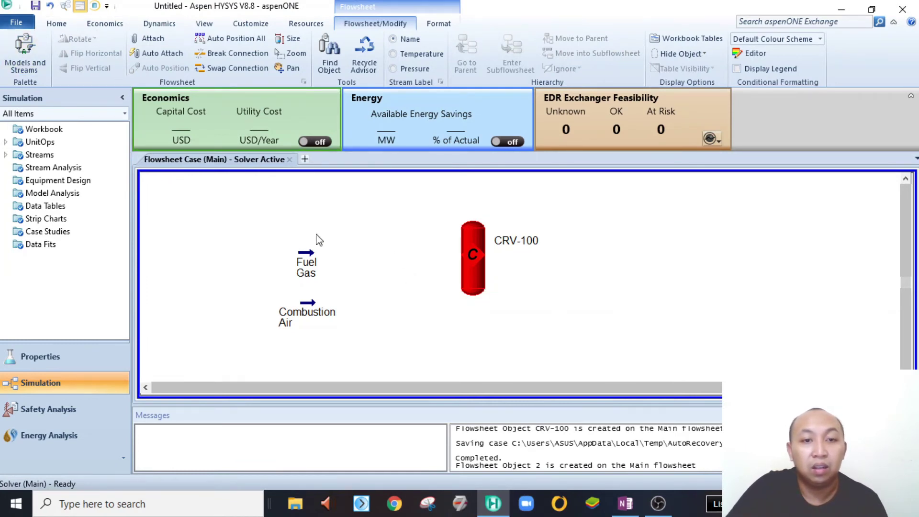
key("ctrl")
left_click_drag(314, 252, 459, 247)
left_click_drag(322, 309, 474, 254)
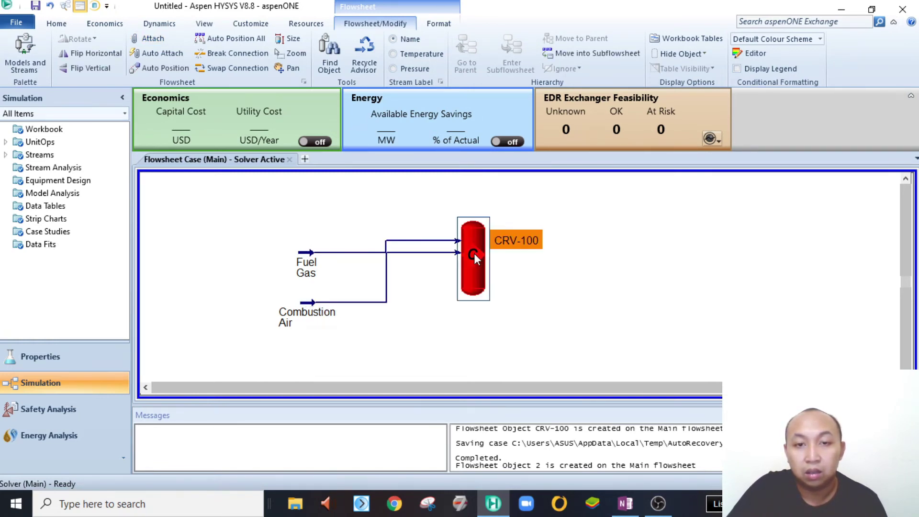
Step: Define the CRV-100 product streams with Flue gas as the vapour outlet and Condensate as the liquid outlet
double_click(473, 254)
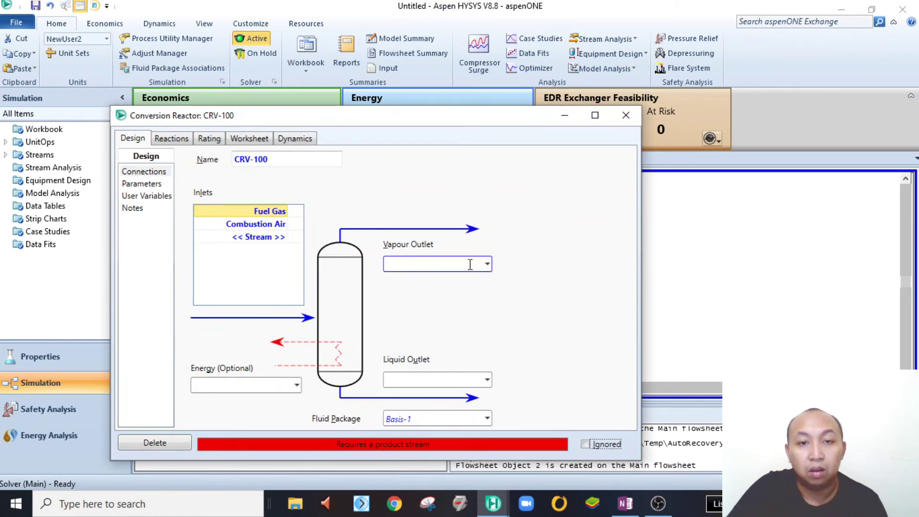
left_click(452, 265)
type("Flue")
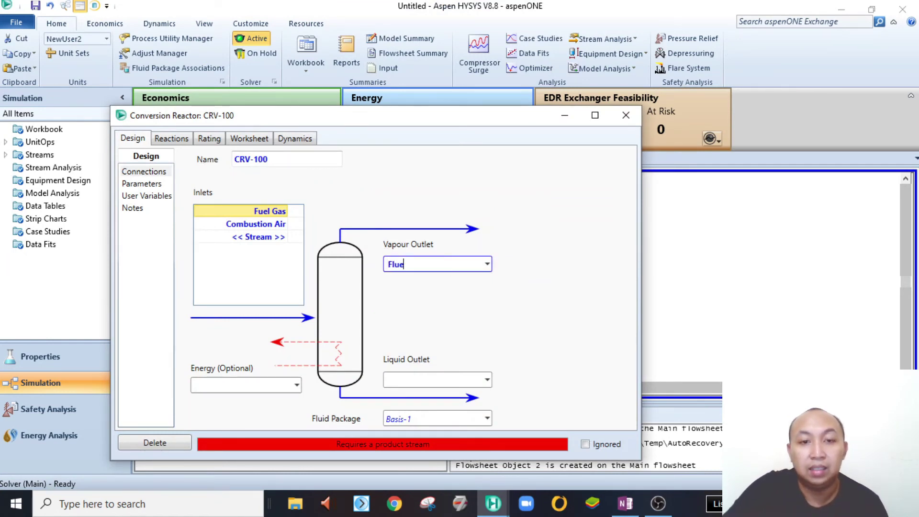
type(" gas")
key("Tab")
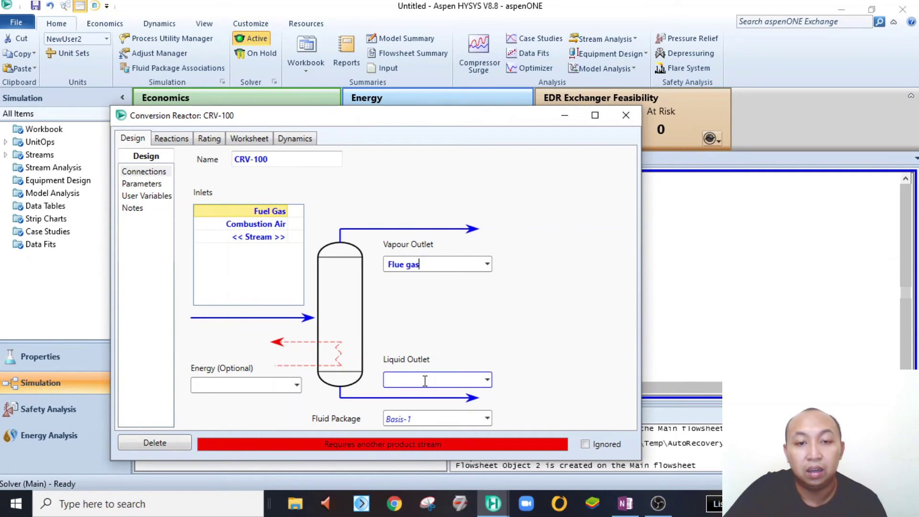
type("Condensate")
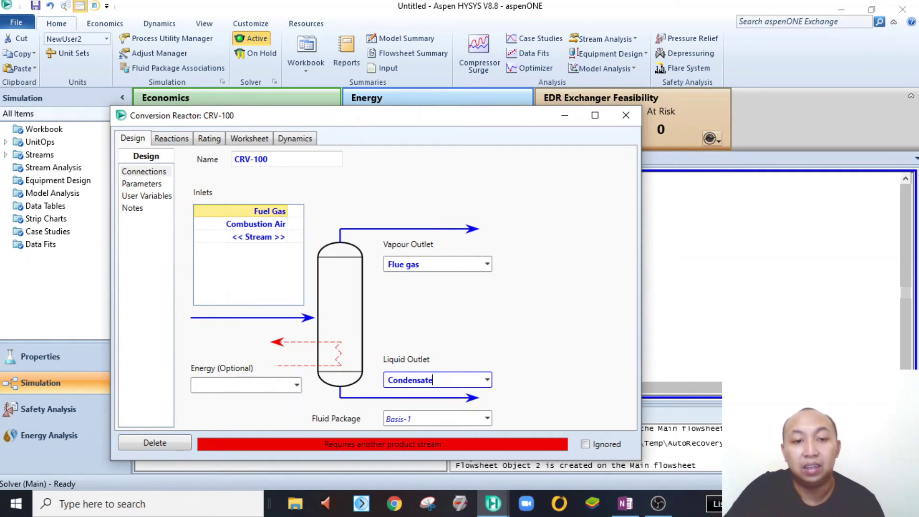
key("Return")
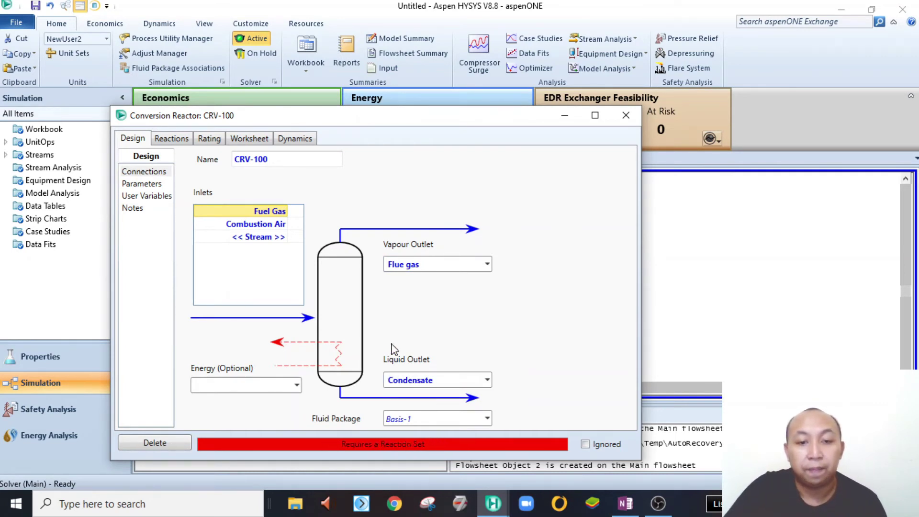
Step: Assign reaction set Set-1 to CRV-100 and move the Flue gas stream farther from the reactor
left_click(183, 142)
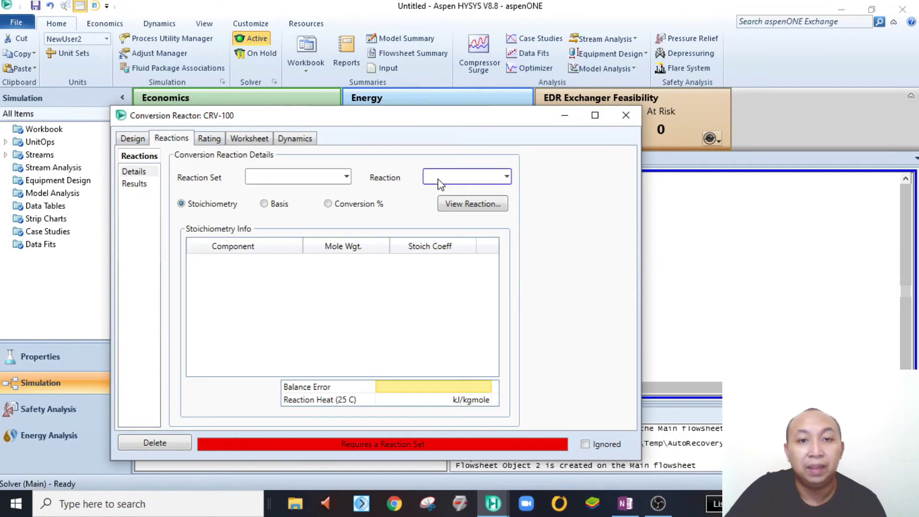
left_click(506, 178)
left_click(508, 179)
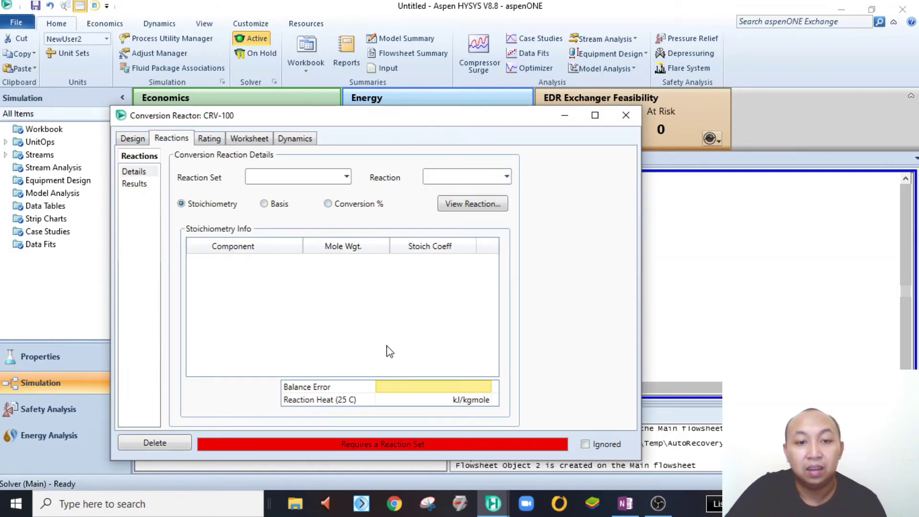
left_click(346, 177)
left_click(314, 197)
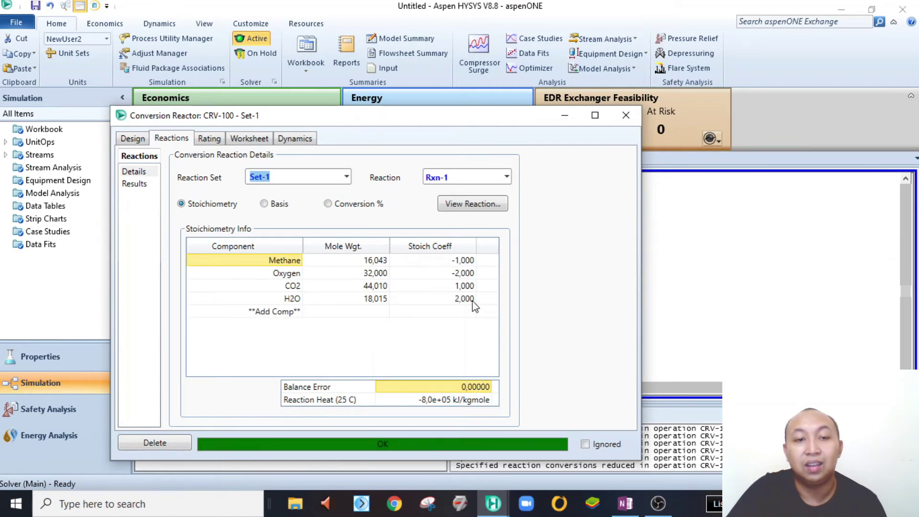
left_click(625, 115)
left_click(541, 235)
left_click_drag(518, 201, 539, 203)
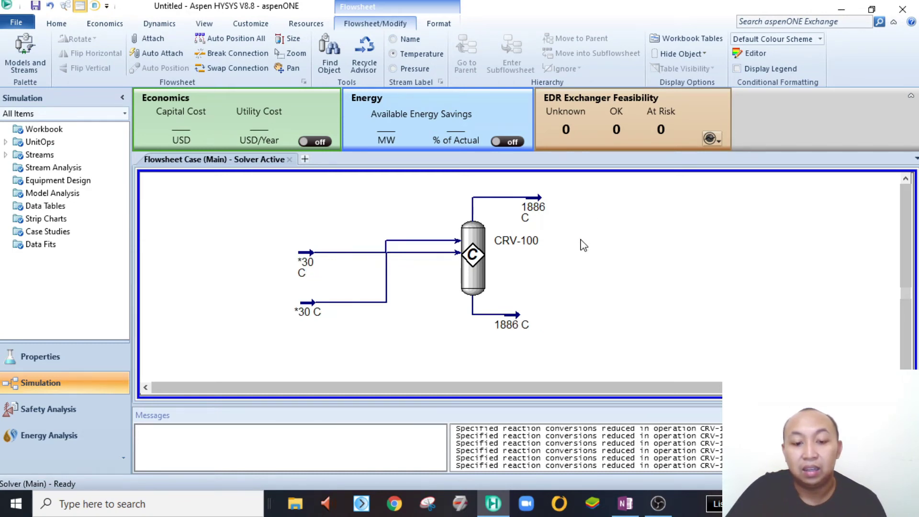
Step: Disable the Act as a Separator When Cannot Solve option in the CRV-100 design parameters
double_click(522, 240)
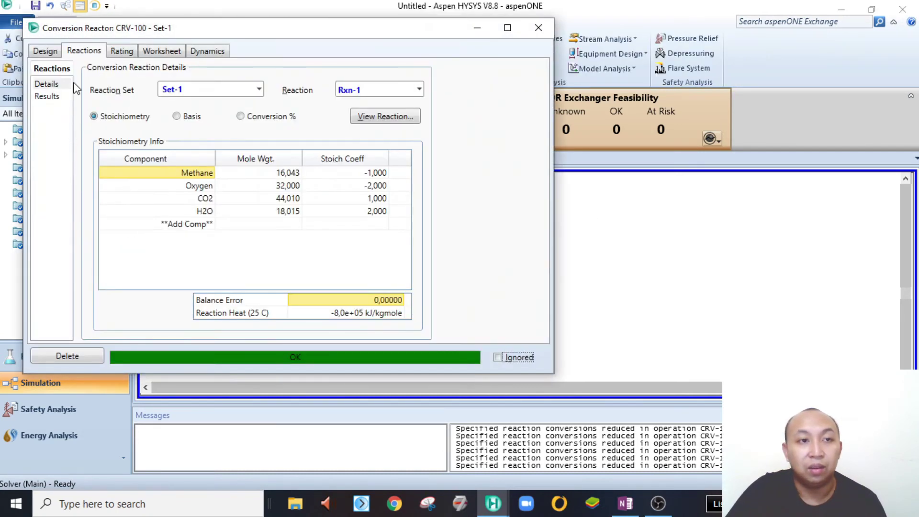
left_click(51, 52)
left_click(69, 97)
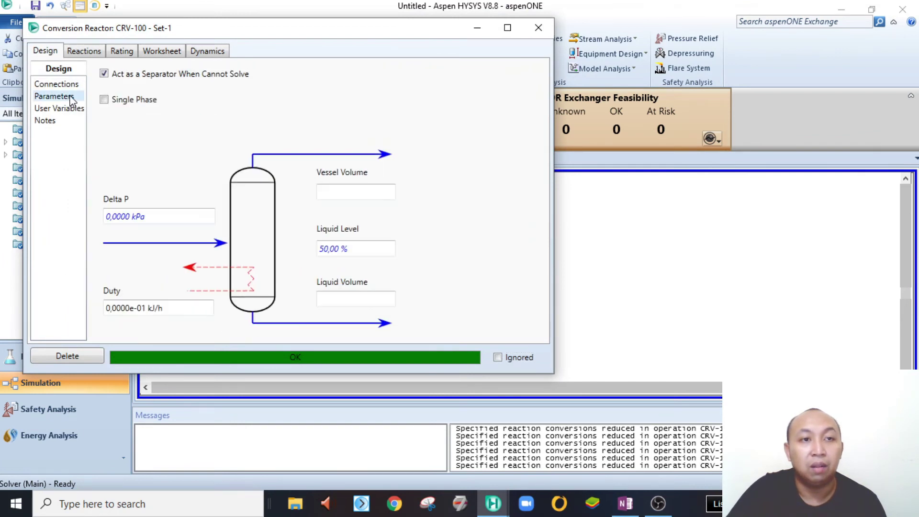
left_click(108, 75)
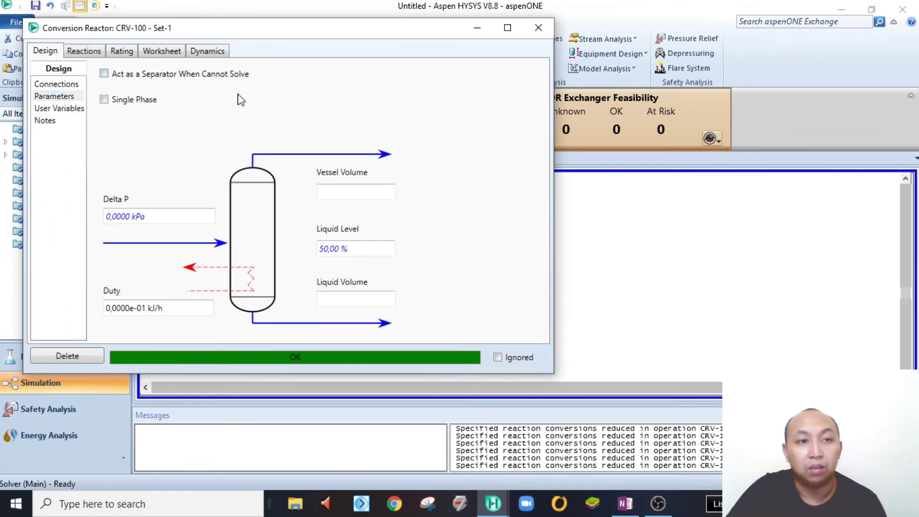
left_click(552, 23)
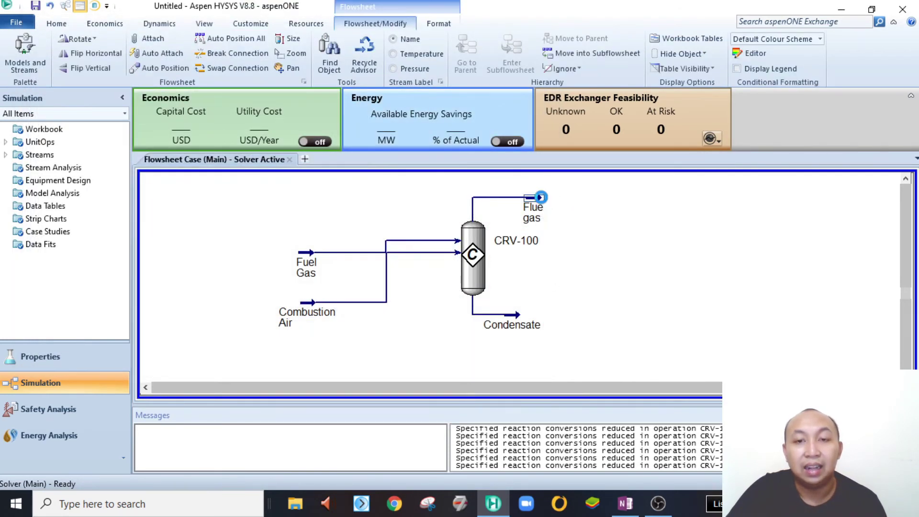
Step: Examine the mole fractions of oxygen, nitrogen, CO2 and unburned methane in the Flue gas composition
double_click(540, 199)
left_click(62, 105)
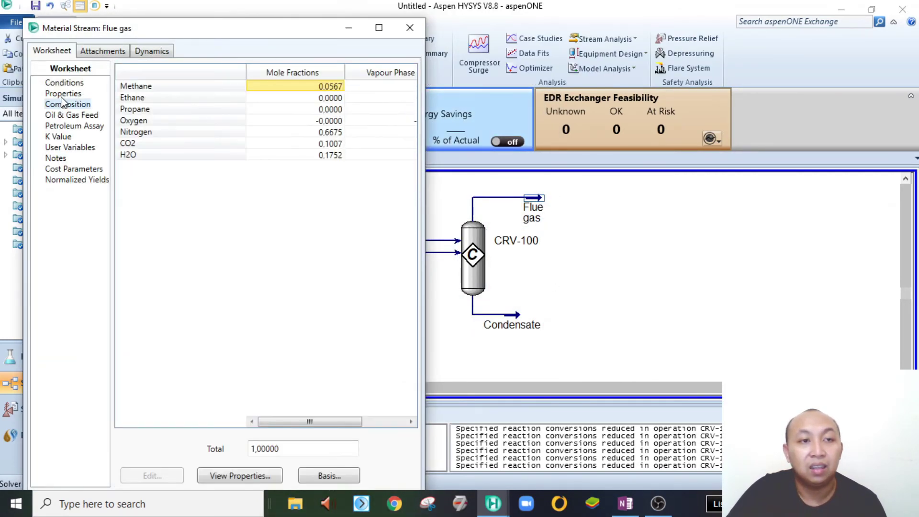
left_click(336, 123)
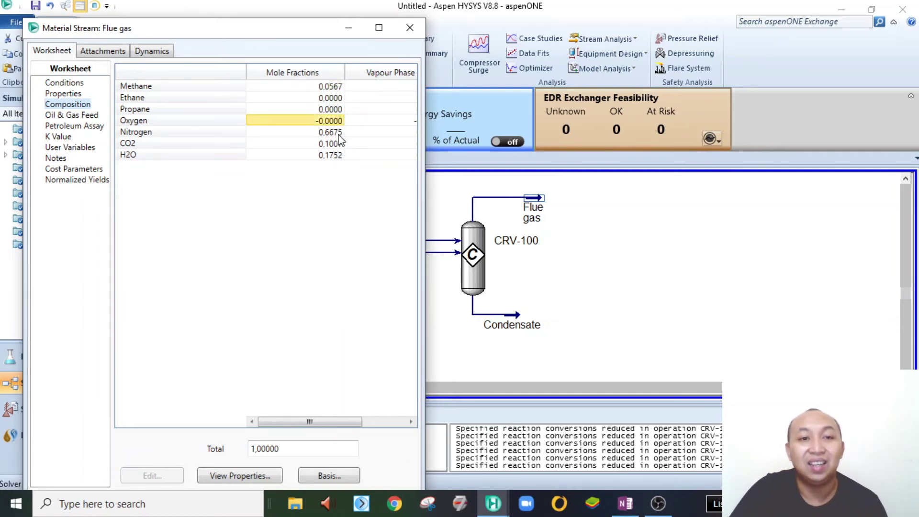
left_click(338, 134)
left_click(338, 143)
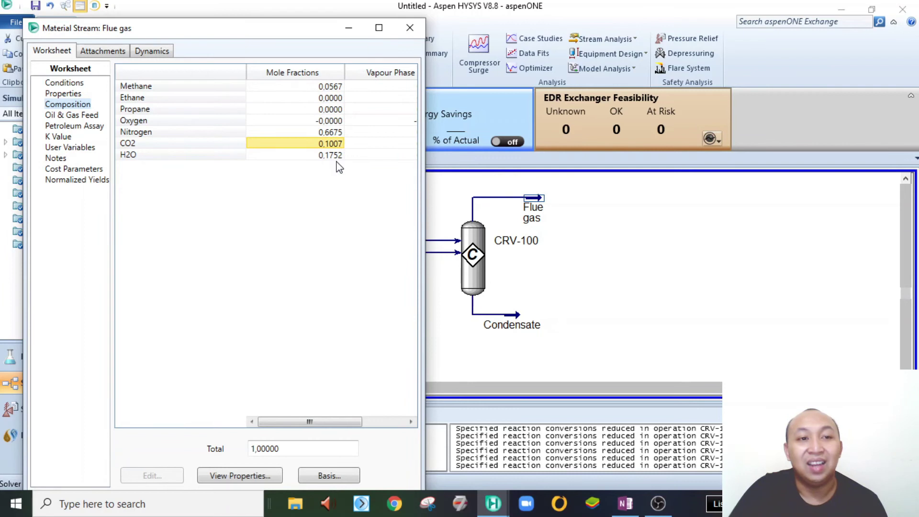
left_click(327, 86)
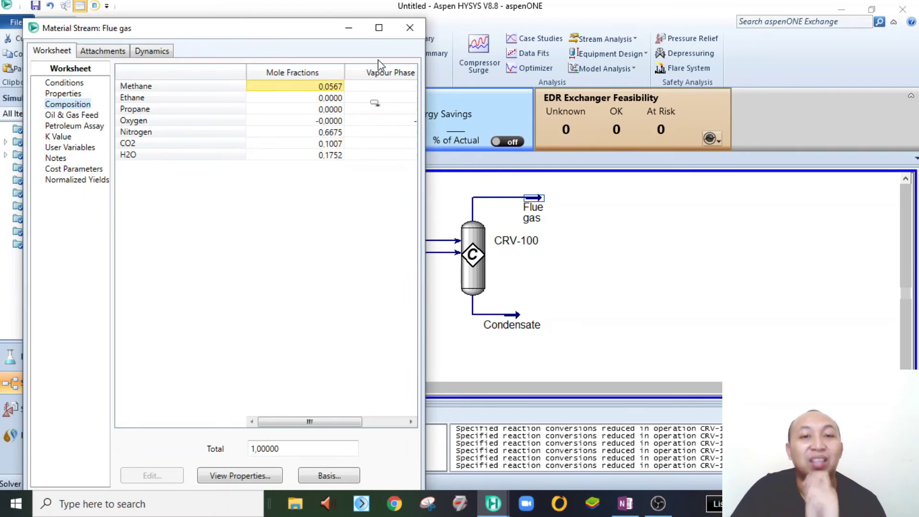
left_click(401, 37)
Step: Align CRV-100 with the Fuel Gas stream and add an Adjust operation above the reactor
left_click_drag(466, 270, 521, 265)
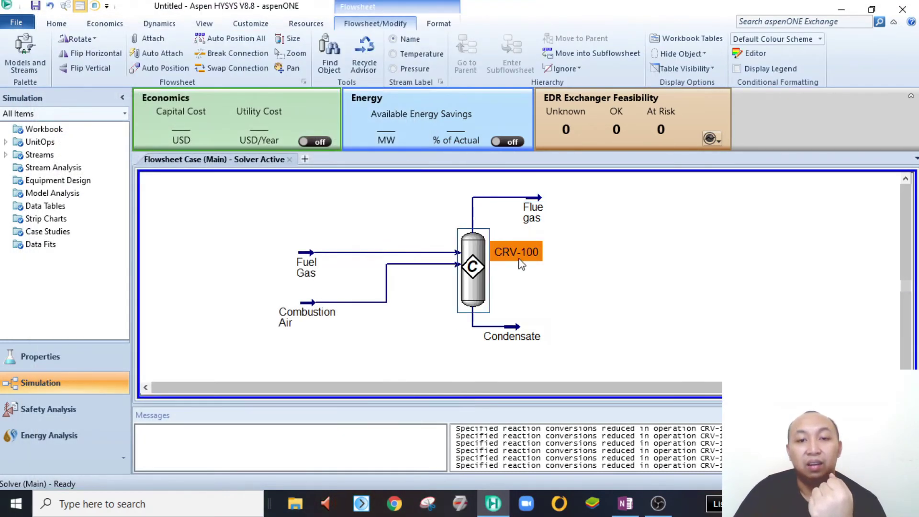
left_click(544, 219)
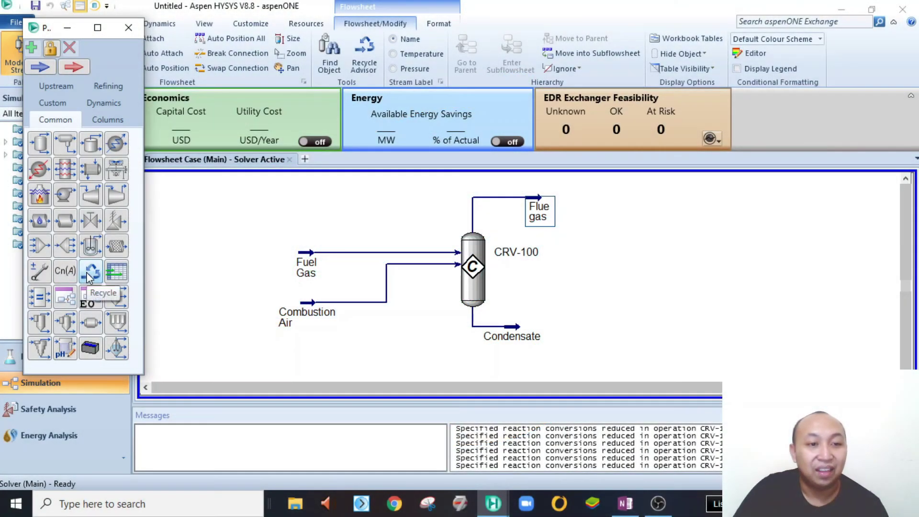
left_click(43, 282)
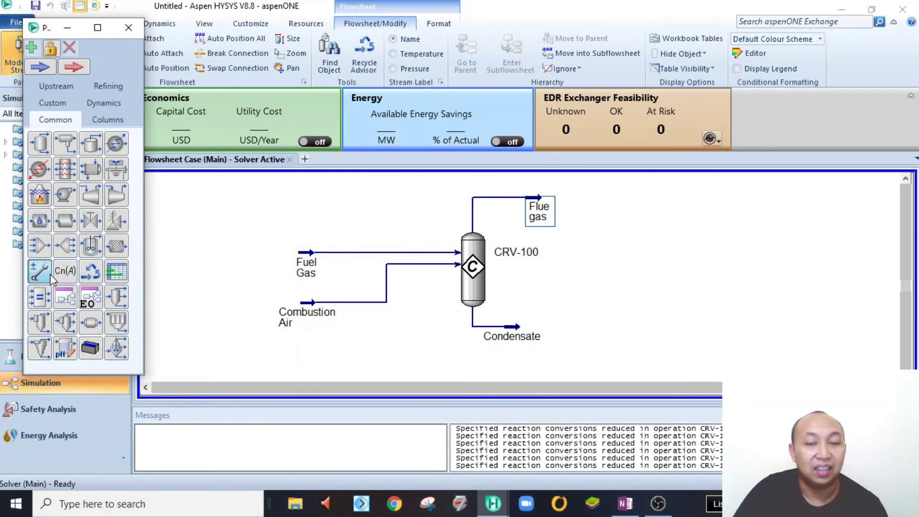
left_click(602, 201)
scroll(660, 235, "down", 2)
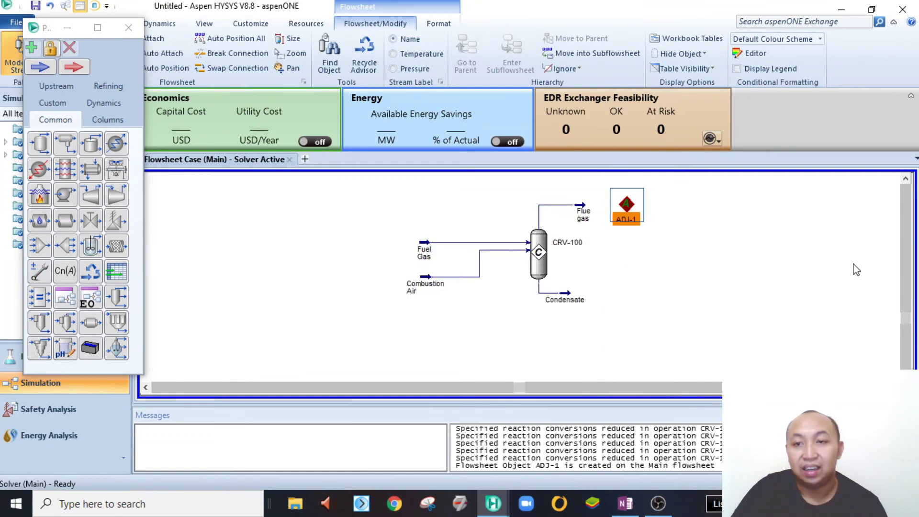
left_click(905, 179)
left_click_drag(634, 227, 551, 203)
left_click(598, 207)
left_click(472, 242)
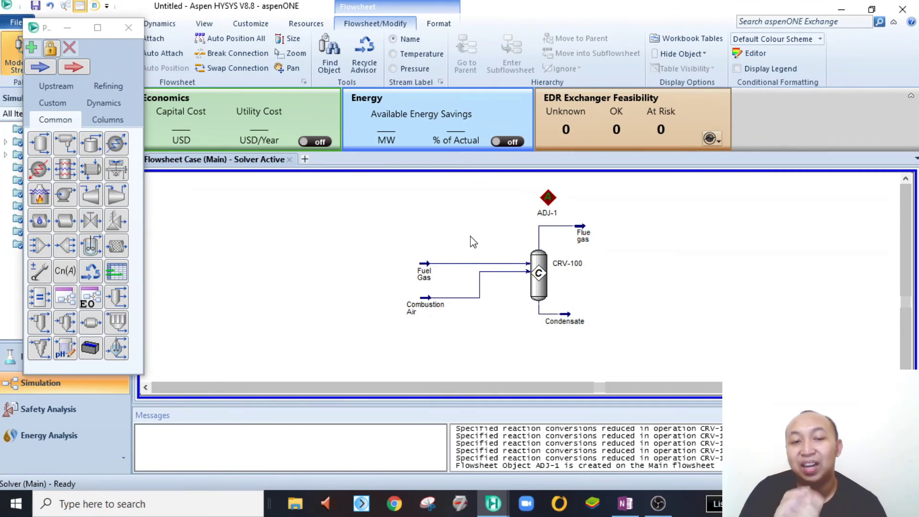
Step: Check the mass flow specified in the Fuel Gas stream's conditions
double_click(423, 272)
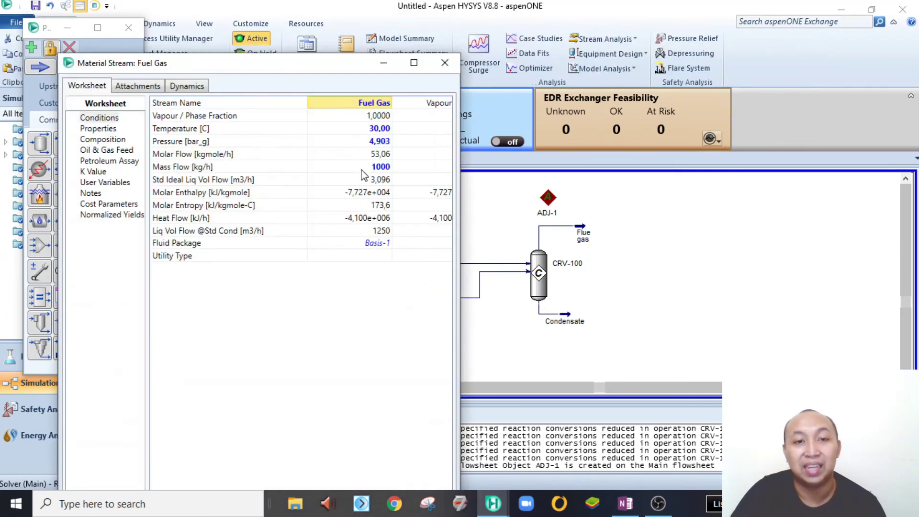
left_click(378, 167)
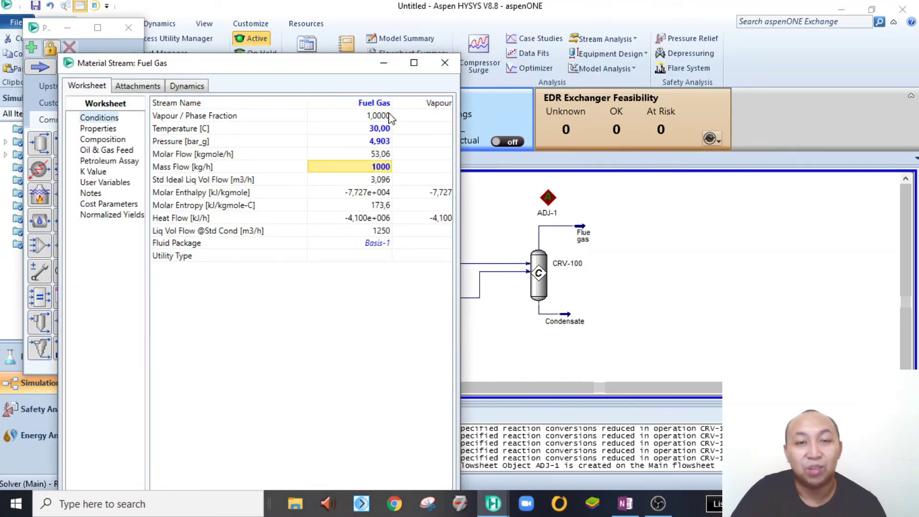
left_click(439, 72)
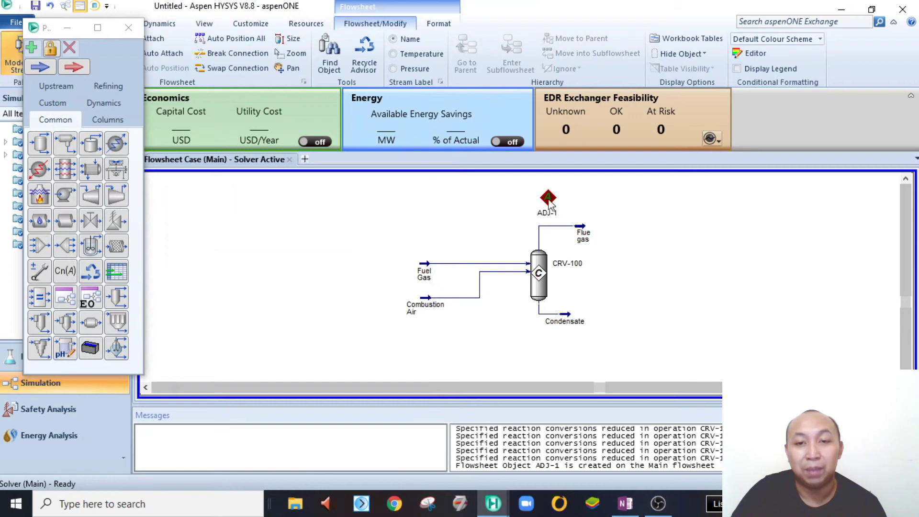
Step: Move ADJ-1 slightly aside and select the Combustion Air stream's Mass Flow as its adjusted variable
left_click_drag(544, 201, 507, 207)
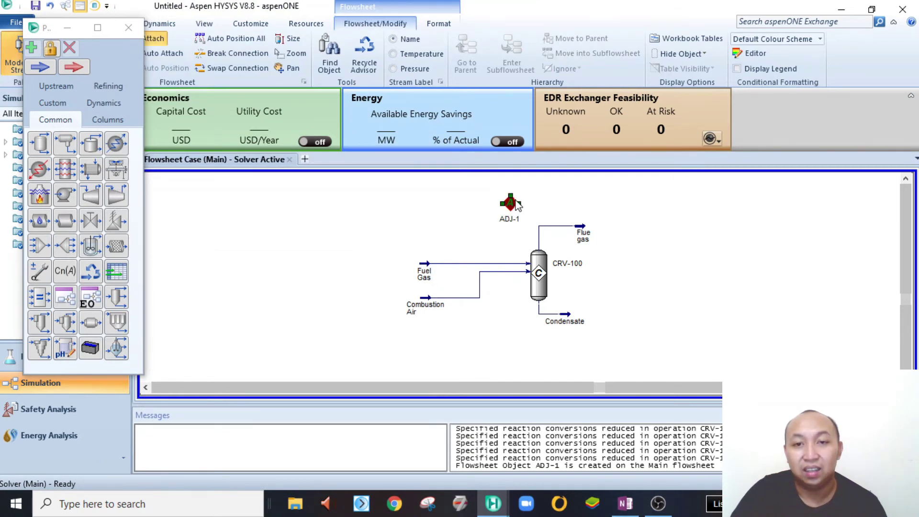
double_click(516, 205)
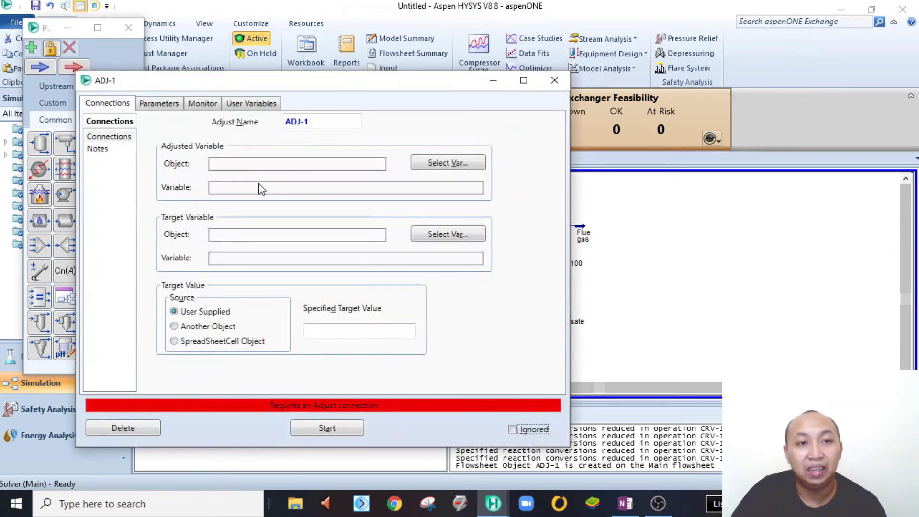
left_click(423, 164)
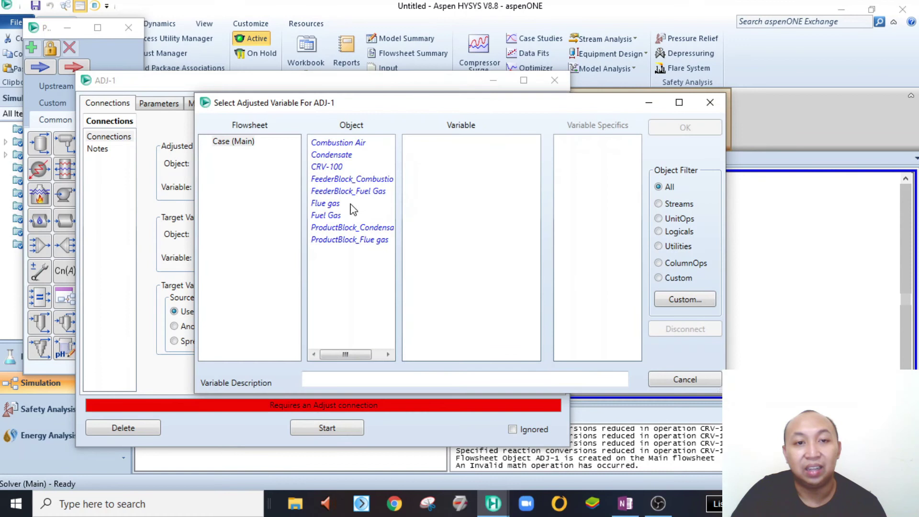
left_click(338, 143)
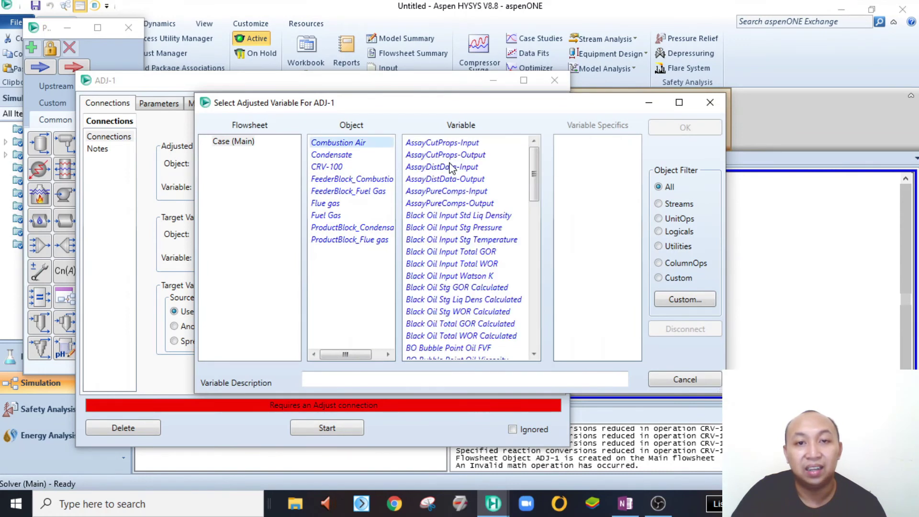
left_click_drag(533, 187, 535, 323)
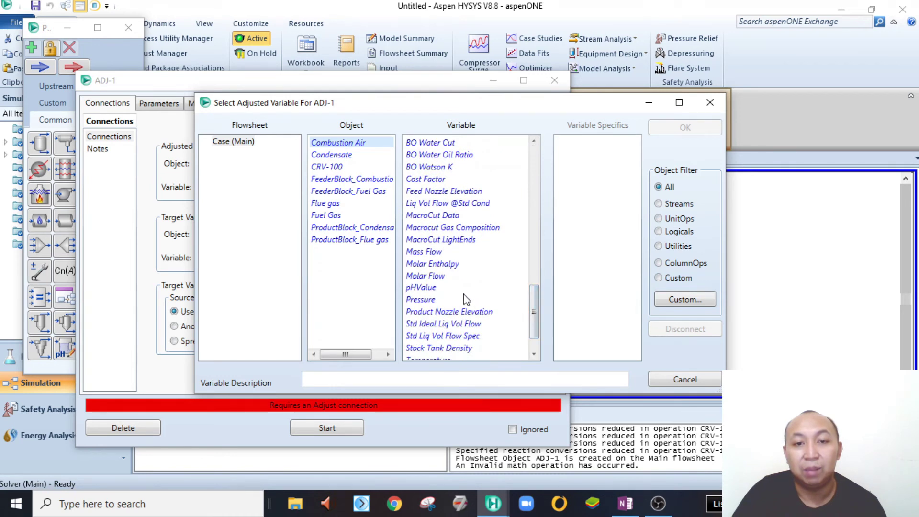
left_click(435, 252)
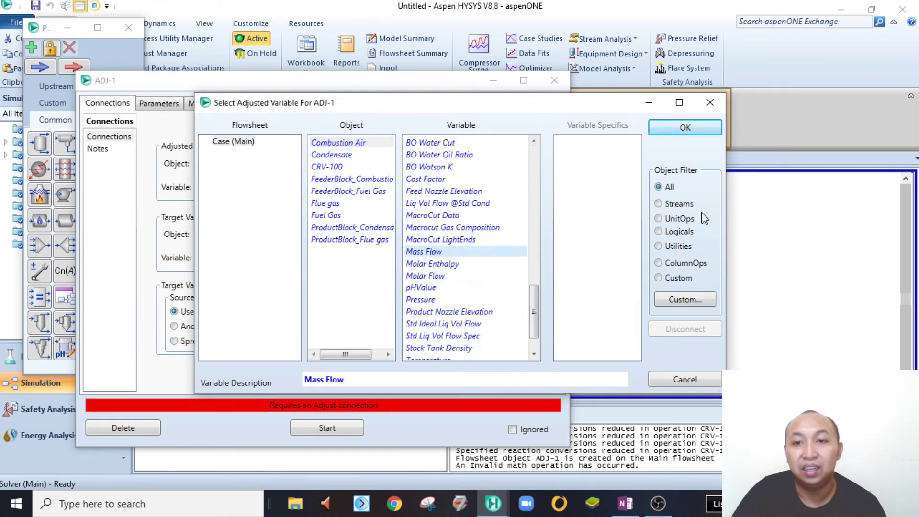
left_click(685, 127)
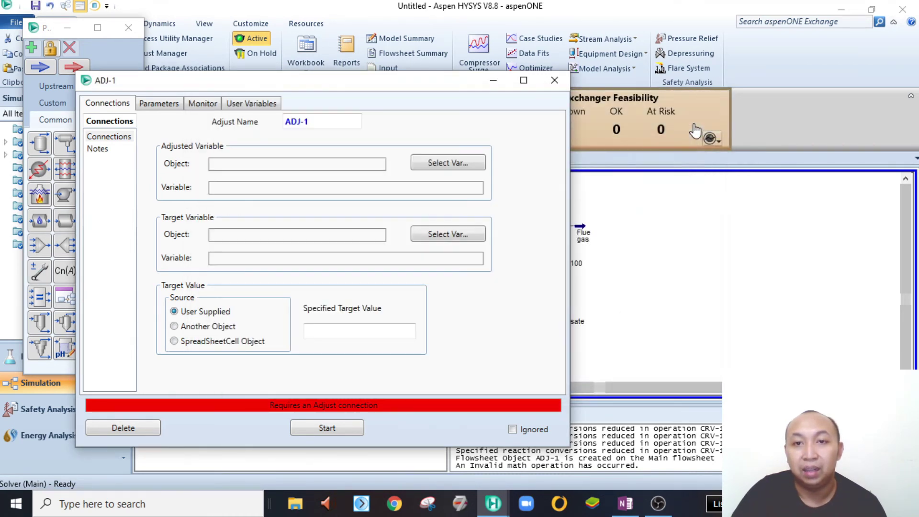
Step: Select the Flue gas stream's Master Comp Mole Frac of Oxygen as ADJ-1's target variable and specify a target value of 0,02
left_click(462, 241)
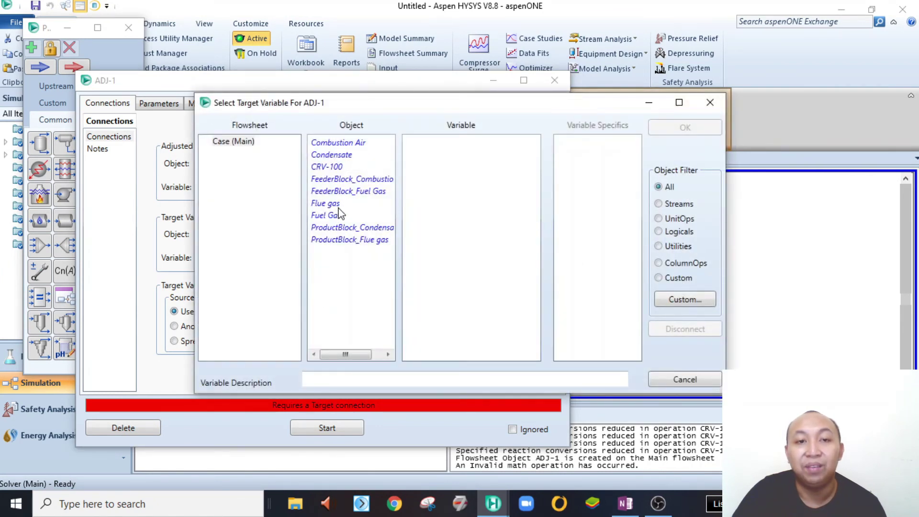
left_click(338, 205)
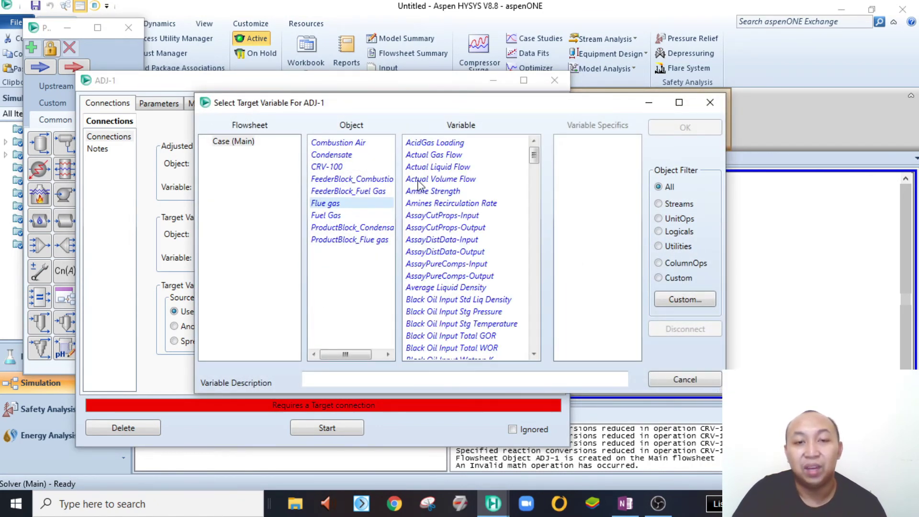
left_click_drag(536, 164, 538, 254)
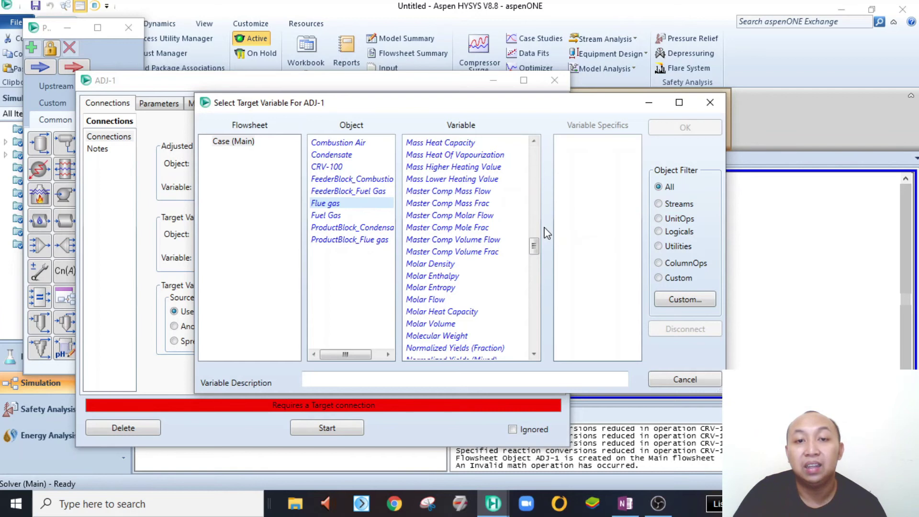
left_click(487, 230)
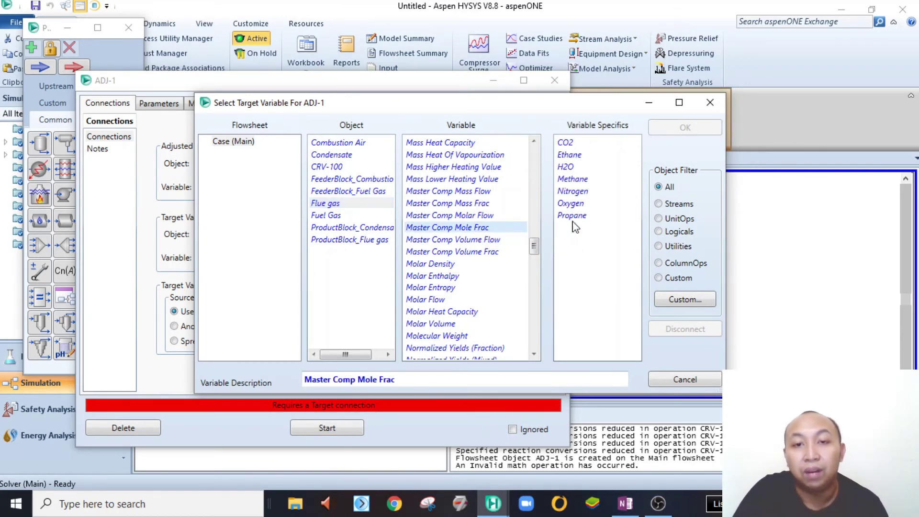
left_click(580, 203)
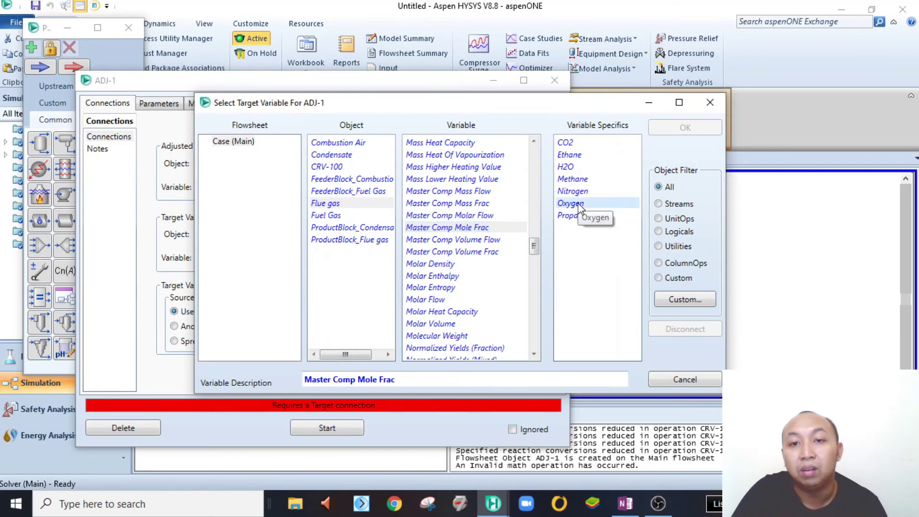
left_click(684, 128)
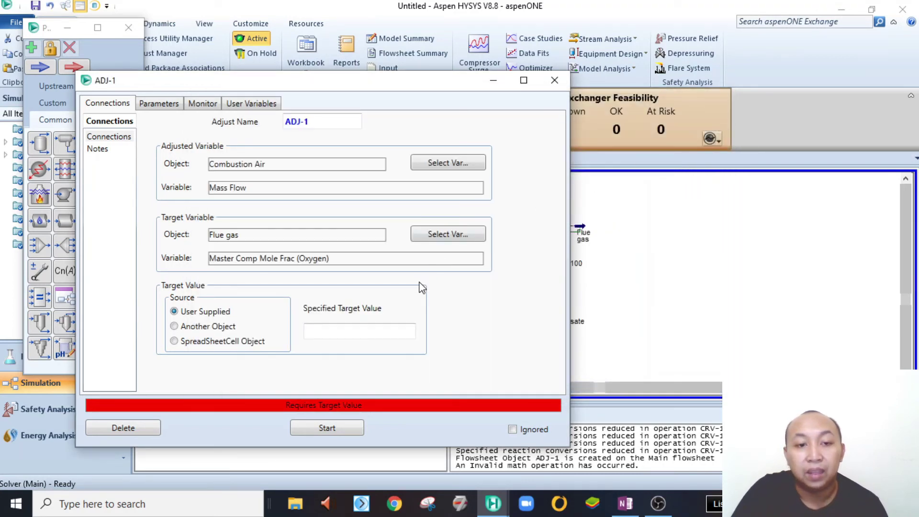
left_click(336, 327)
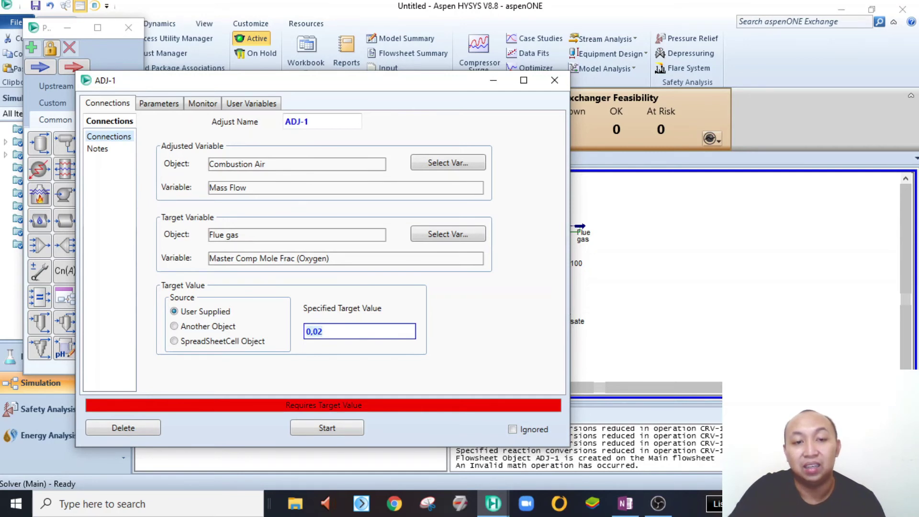
key("Return")
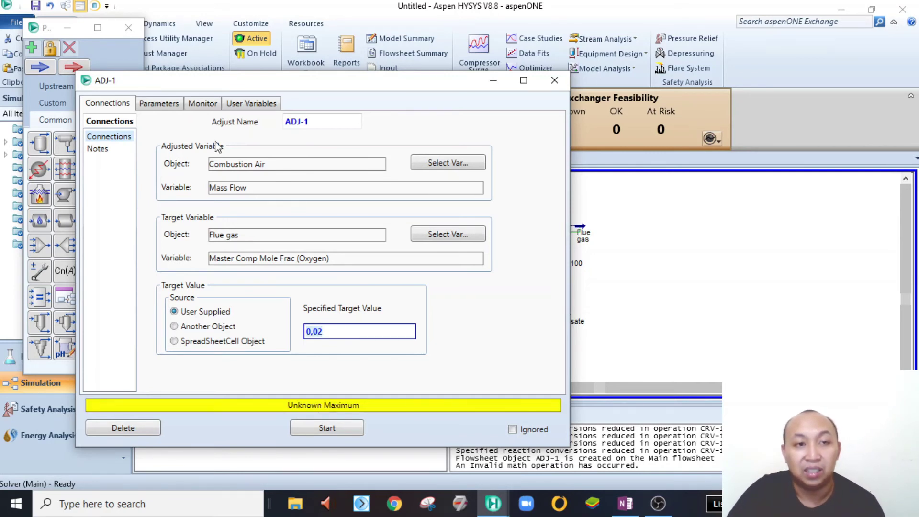
Step: Set ADJ-1 to ignored and change the step size in its solving parameters to 1000 kg/h
left_click(164, 105)
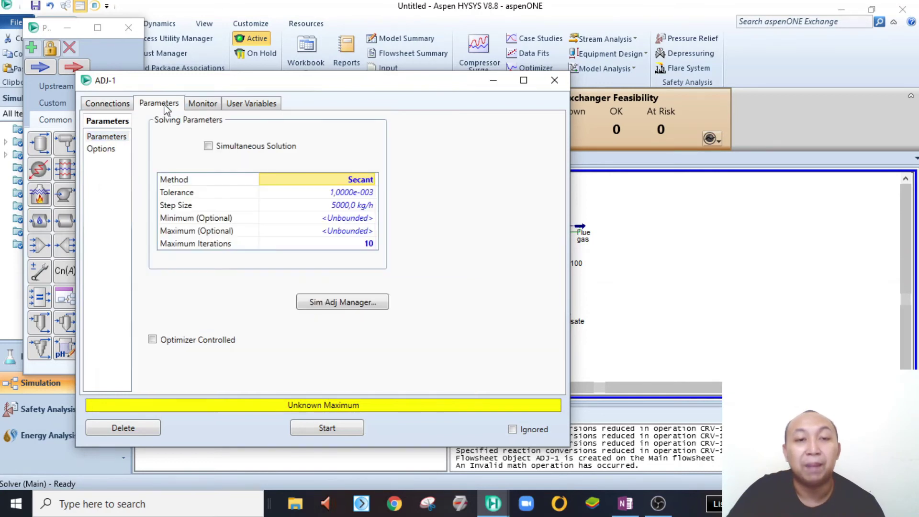
left_click(345, 192)
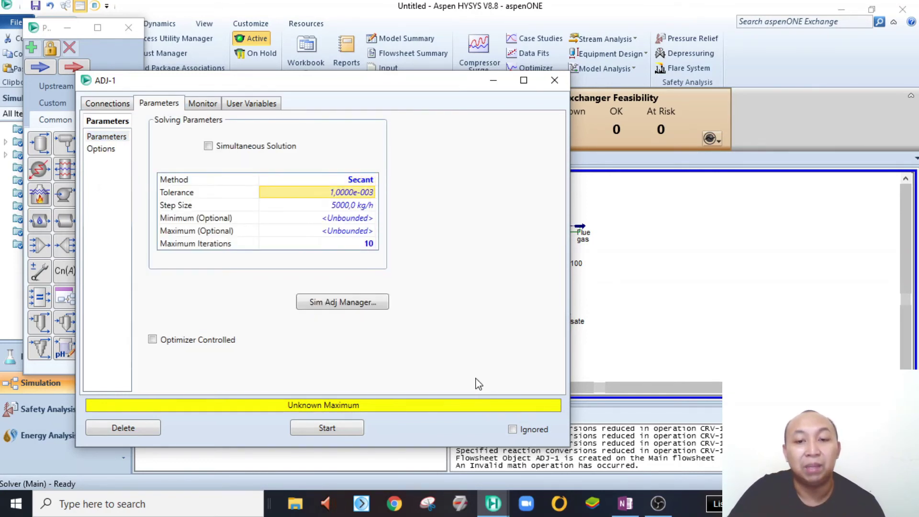
left_click(512, 429)
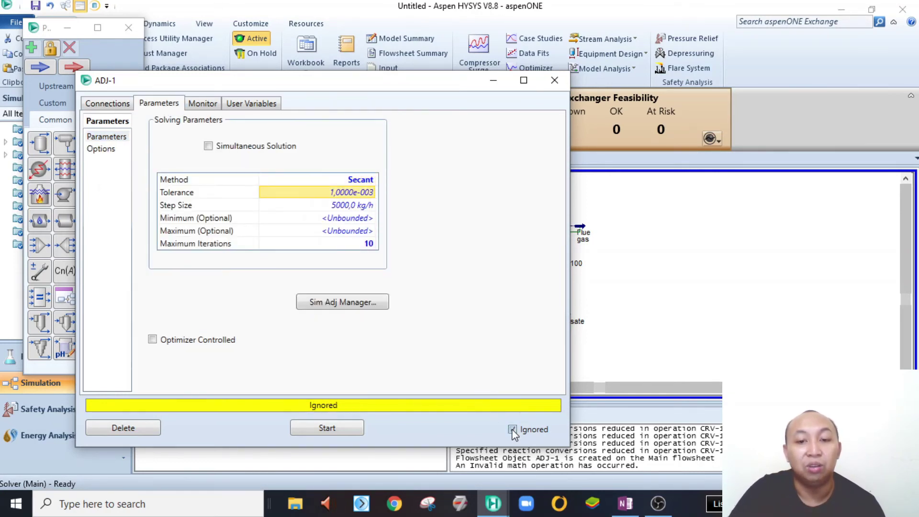
left_click(361, 205)
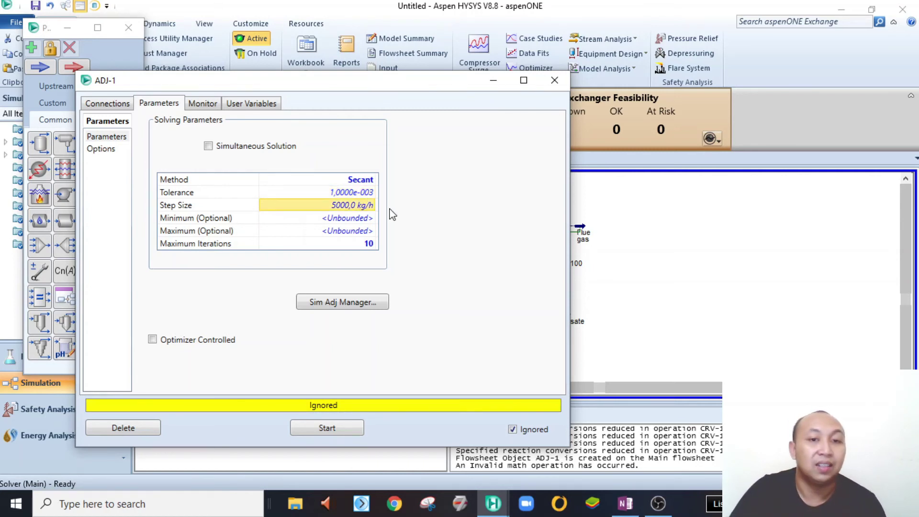
type("100")
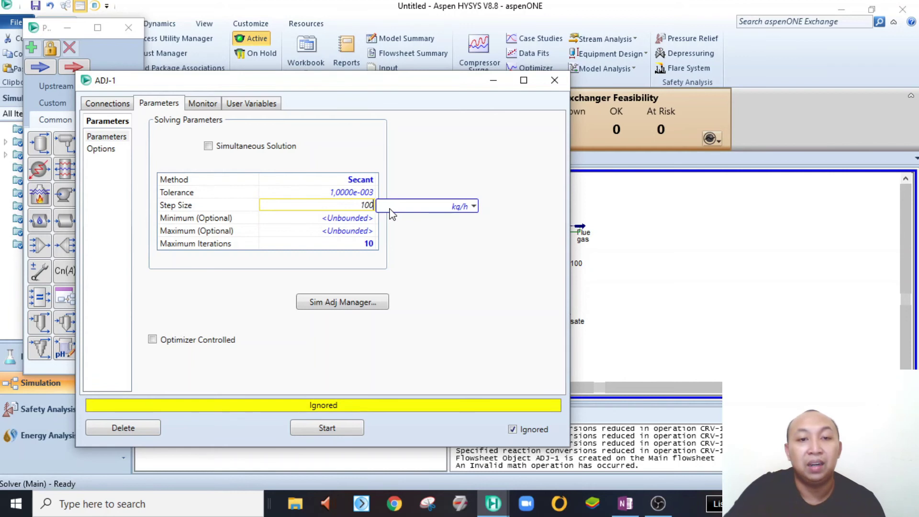
key("Return")
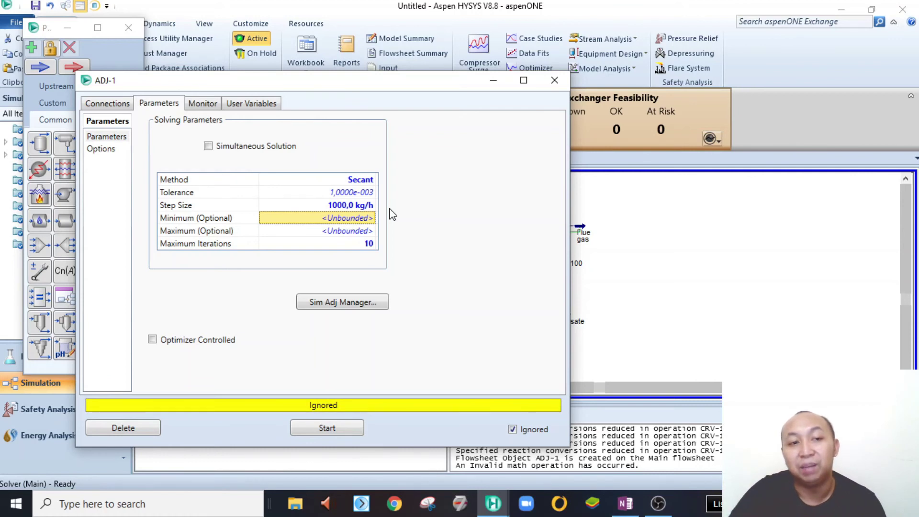
Step: Bound ADJ-1 between a minimum of 10000 kg/h and a maximum of 100000 kg/h, with 100 maximum iterations
key("Up")
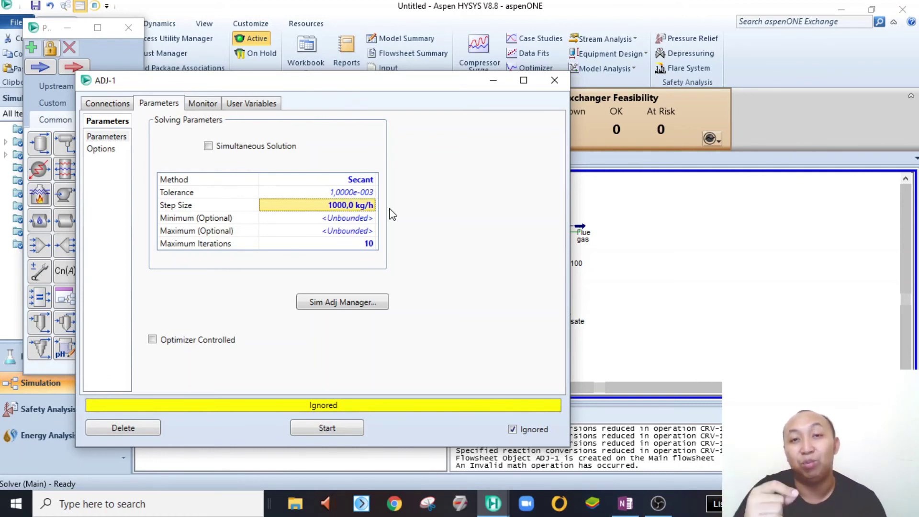
key("Down")
key("Down")
key("Up")
type("1")
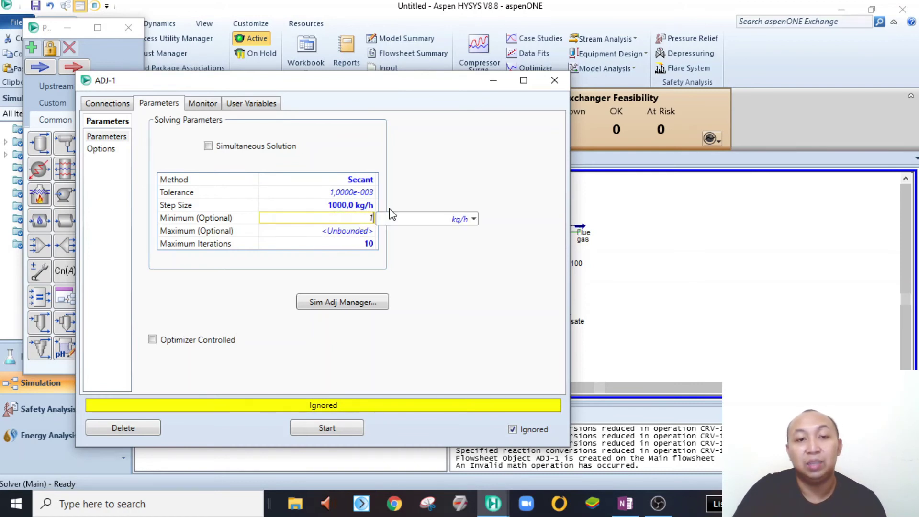
key("Return")
type("100000")
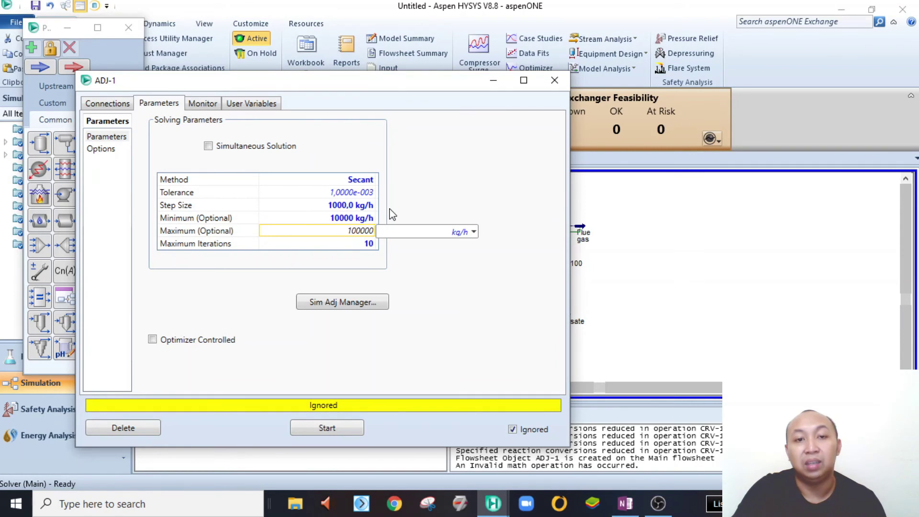
key("Return")
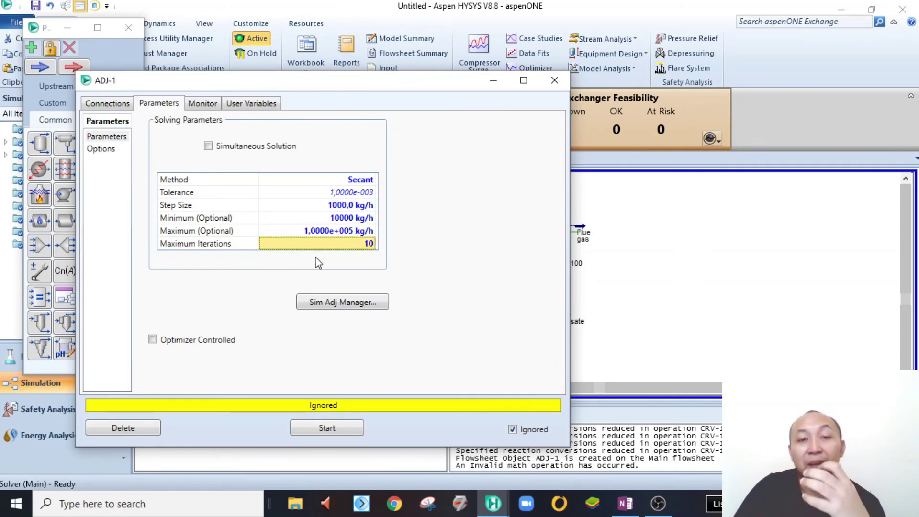
type("10")
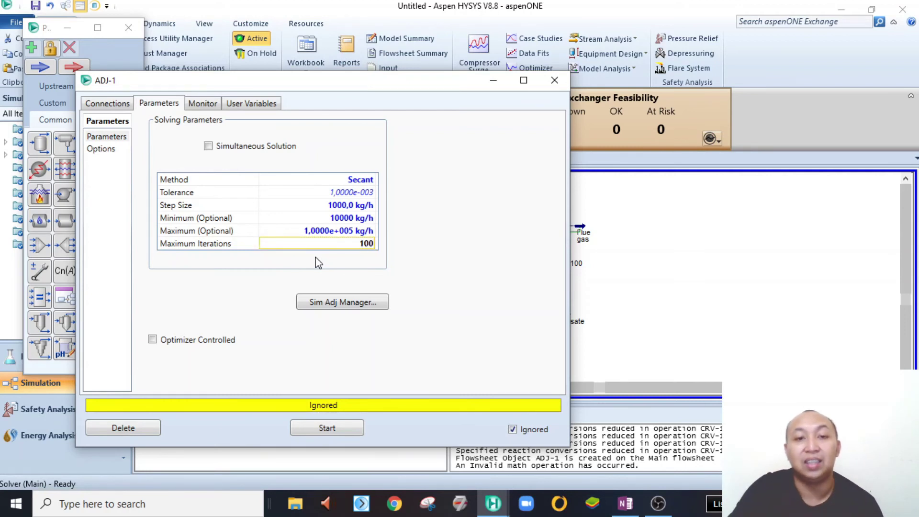
type("0")
key("Return")
Step: Reactivate ADJ-1 so that it solves, acknowledge the solver warning and close its settings
left_click(513, 430)
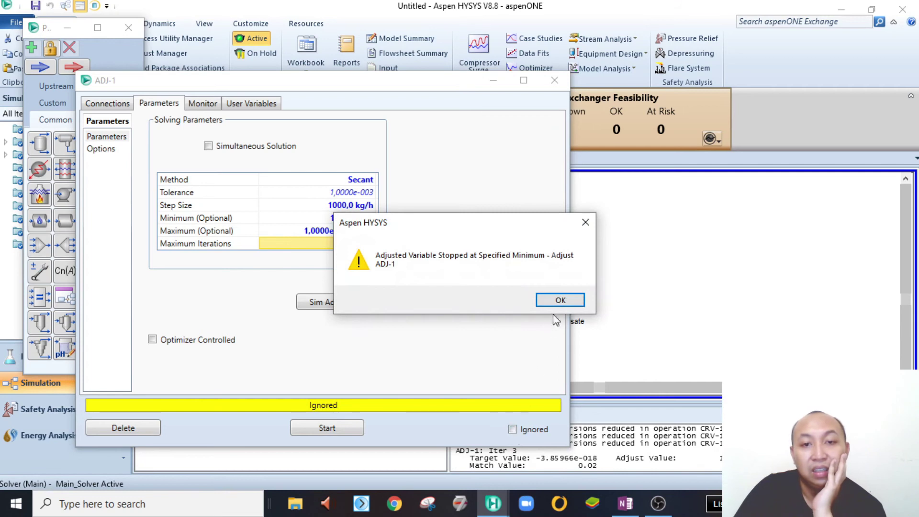
left_click(574, 301)
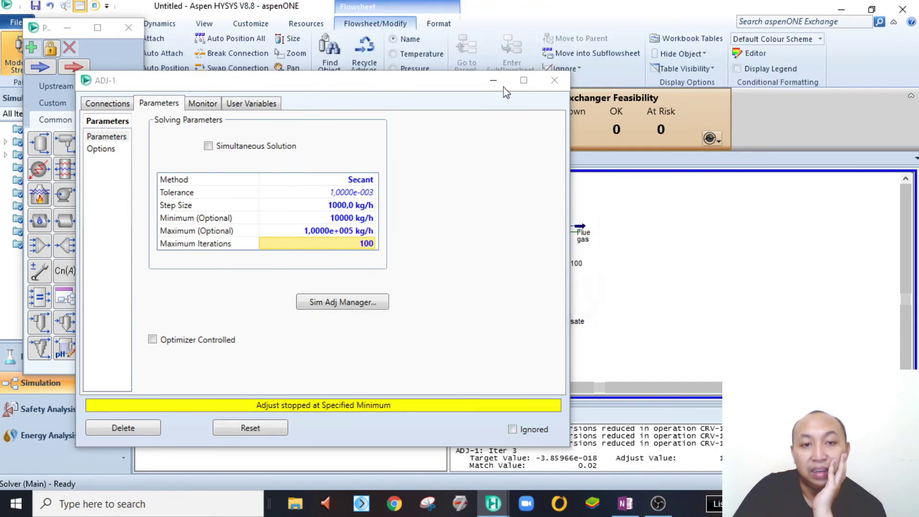
left_click(554, 80)
Step: Set the Combustion Air stream's mass flow to 20000 kg/h as a new starting value for the Adjust
double_click(429, 296)
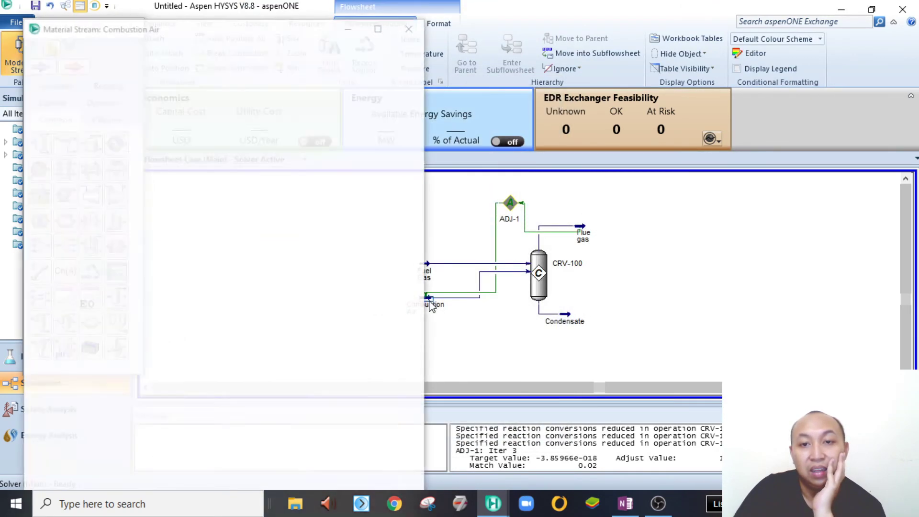
left_click(338, 135)
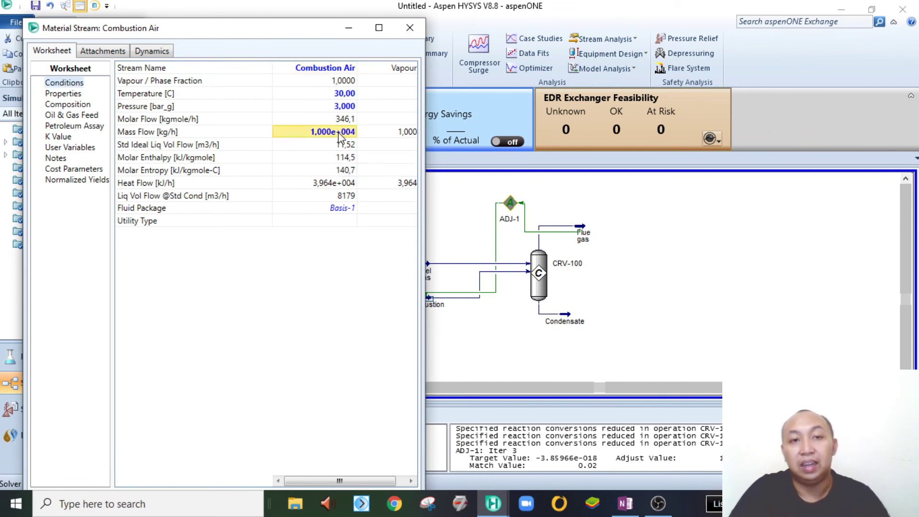
type("200")
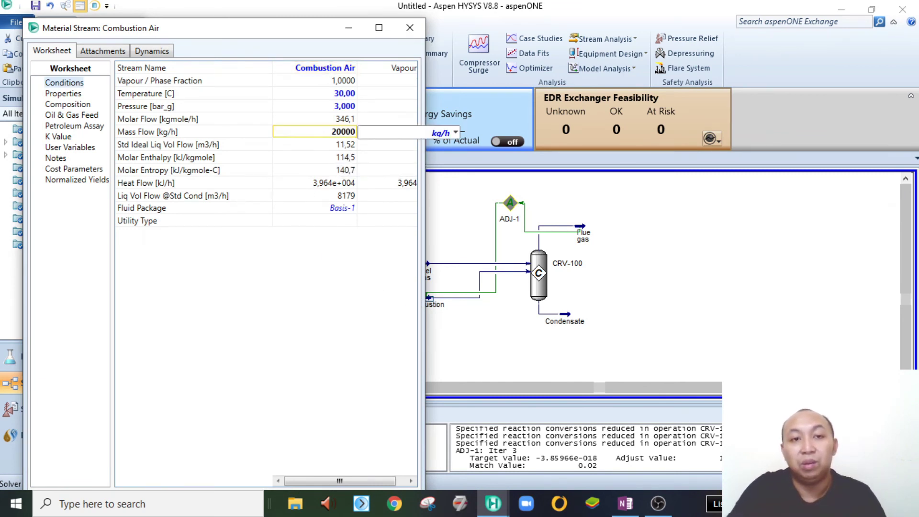
type("00")
key("Return")
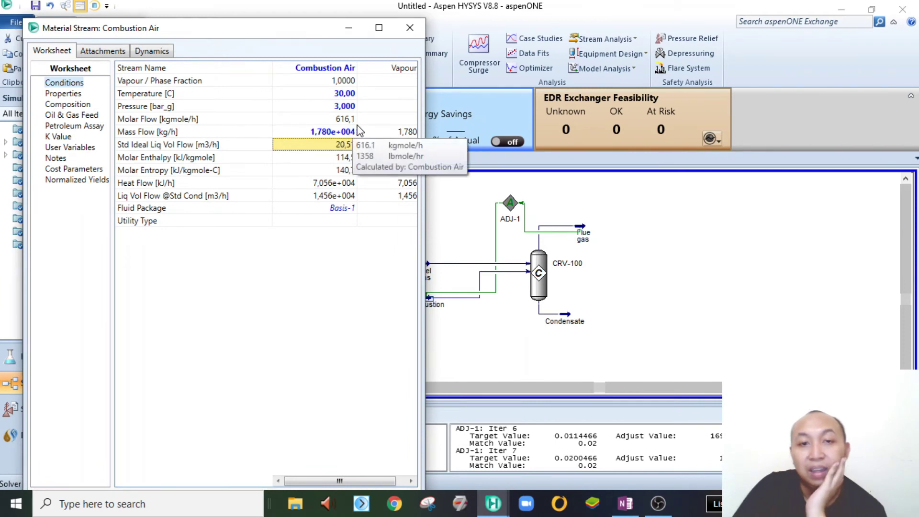
left_click(410, 27)
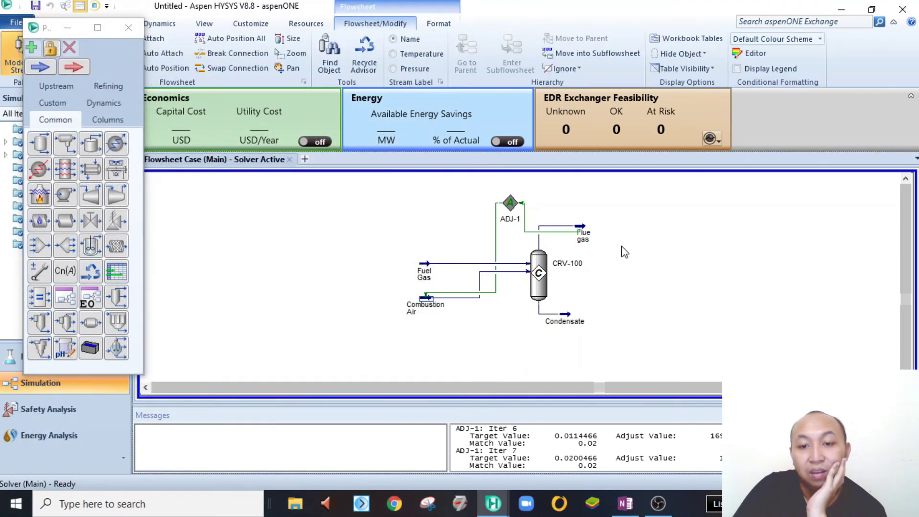
Step: Check the oxygen mole fraction in the Flue gas stream's composition
double_click(582, 230)
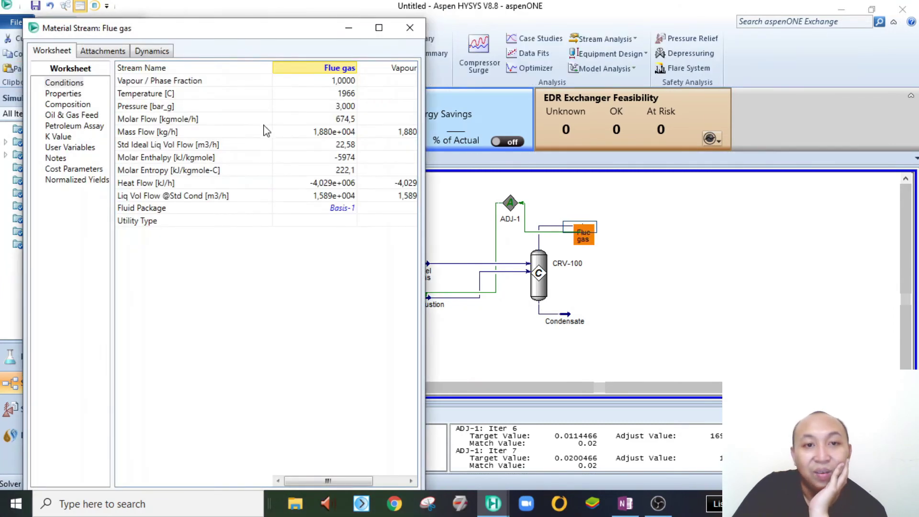
left_click(67, 105)
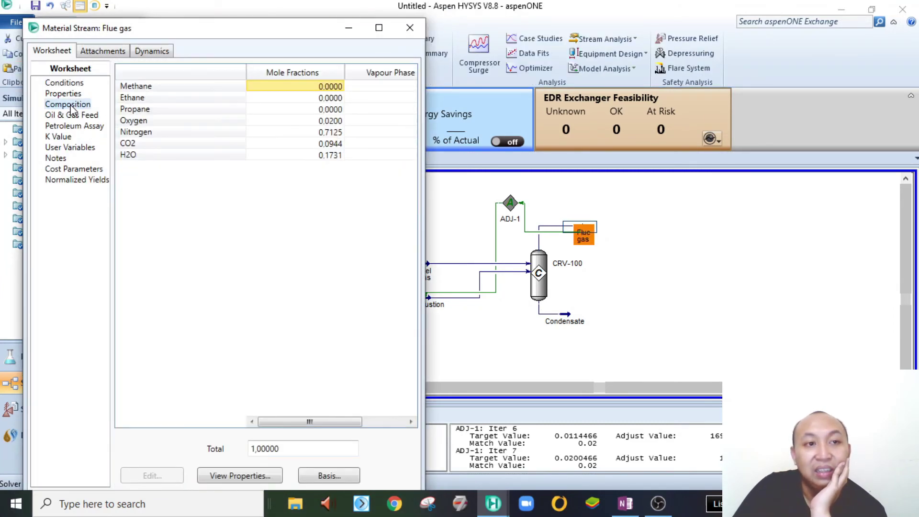
left_click(330, 122)
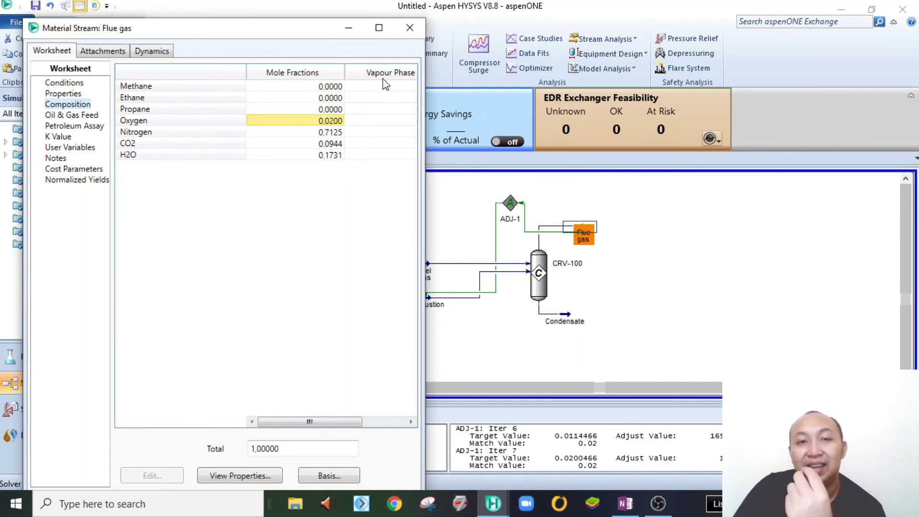
left_click(409, 27)
Step: Compare the mass flows of the Combustion Air and Fuel Gas streams in their conditions
double_click(439, 304)
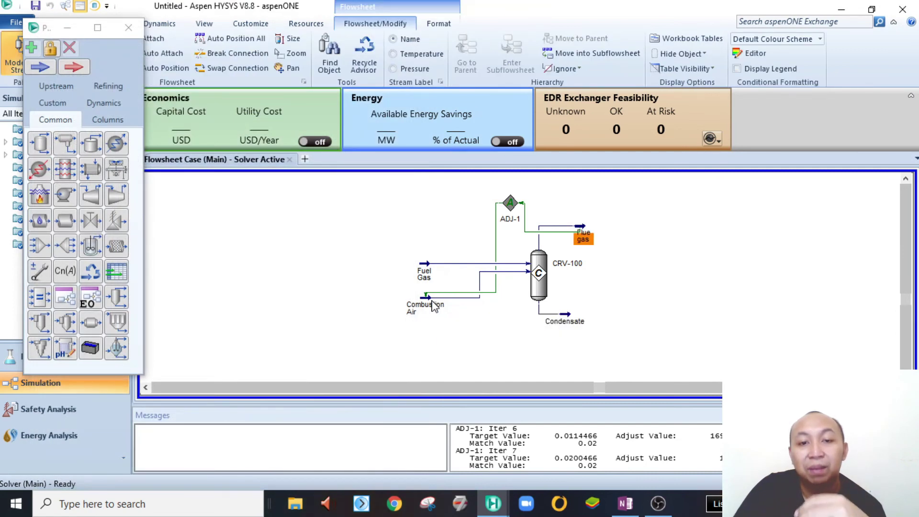
mouse_move(346, 153)
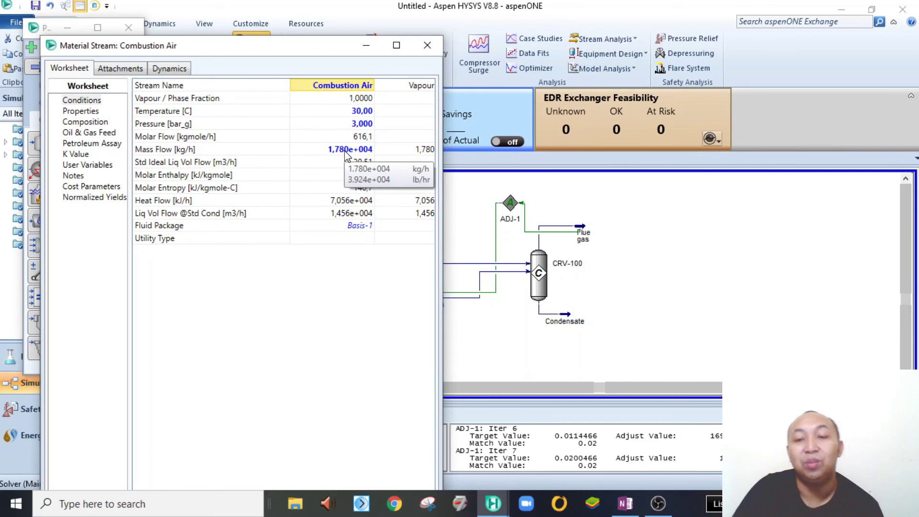
left_click(427, 45)
double_click(420, 282)
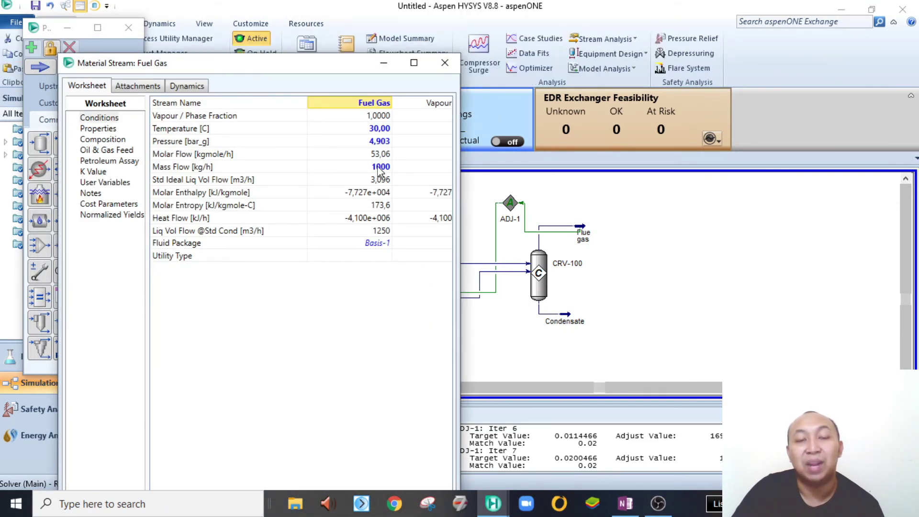
left_click(444, 63)
Step: Shift ADJ-1 slightly on the flowsheet and review its solving parameters and status
left_click_drag(510, 218, 507, 219)
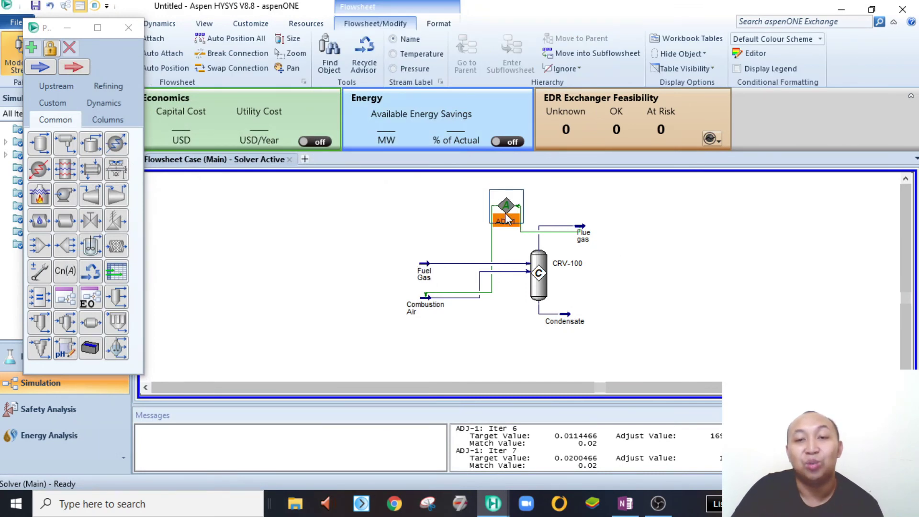
left_click(564, 209)
double_click(508, 220)
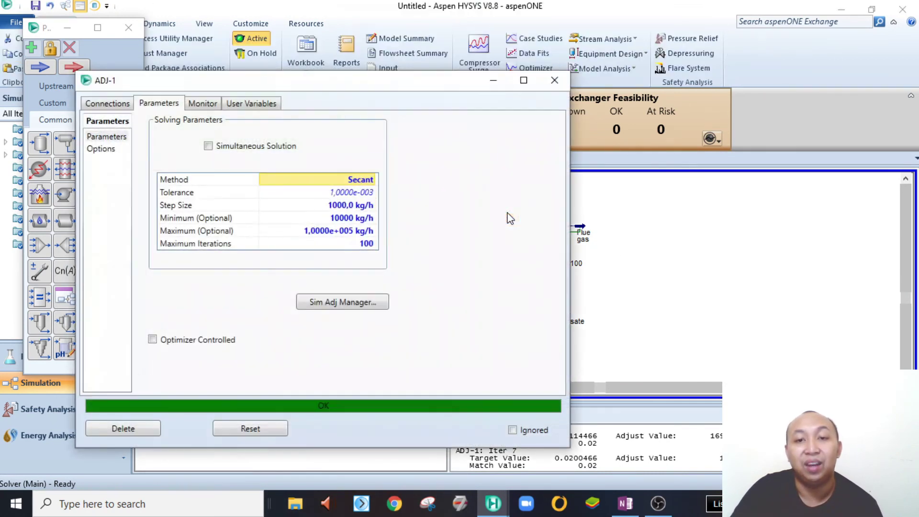
left_click(554, 80)
Step: Recheck the Flue gas stream's composition for its oxygen mole fraction
double_click(584, 234)
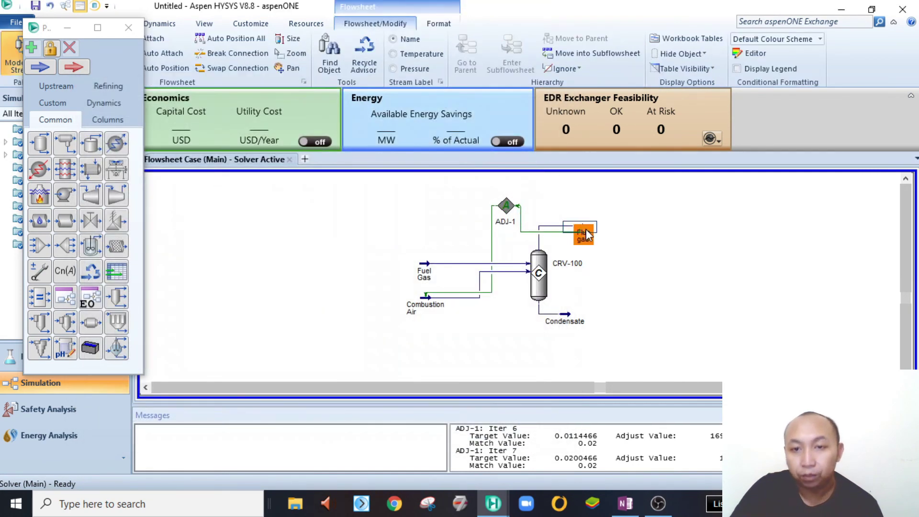
left_click(138, 175)
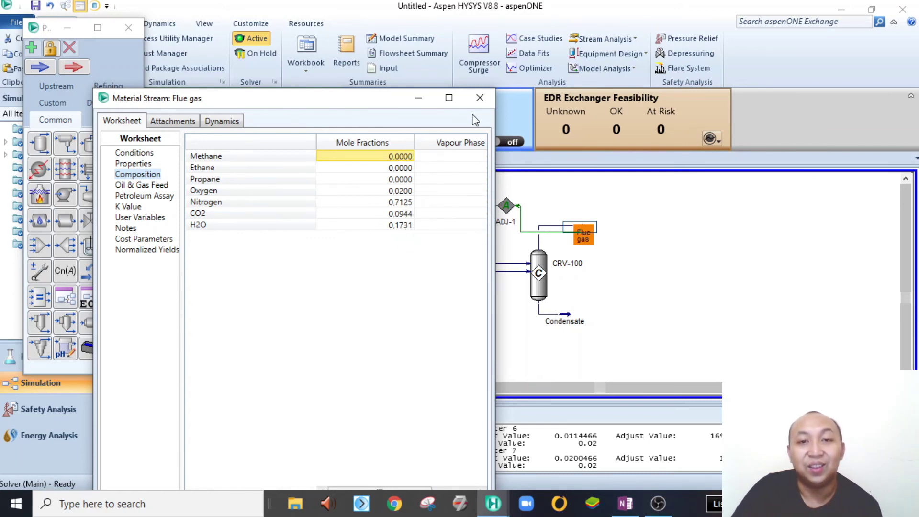
left_click(479, 97)
left_click(656, 275)
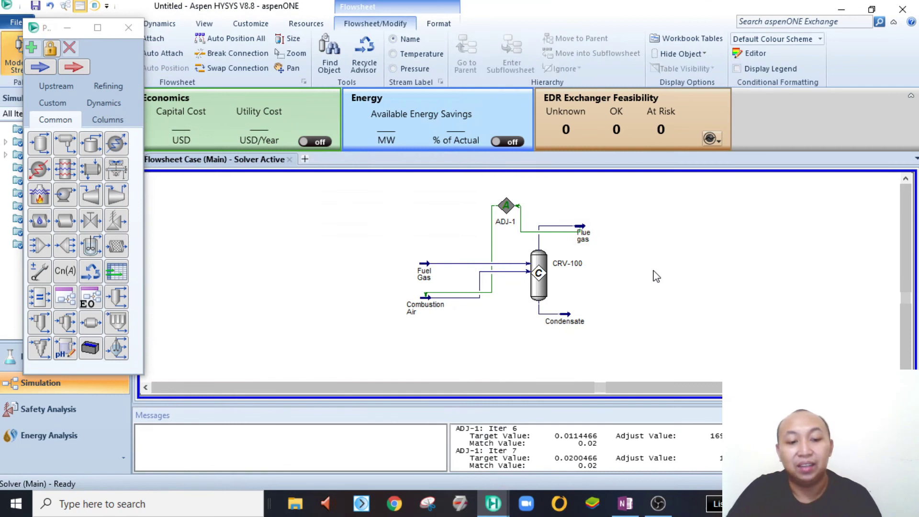
Step: Show temperatures as the stream labels on the flowsheet and shift ADJ-1 slightly away from the Flue gas line
scroll(612, 268, "up", 2)
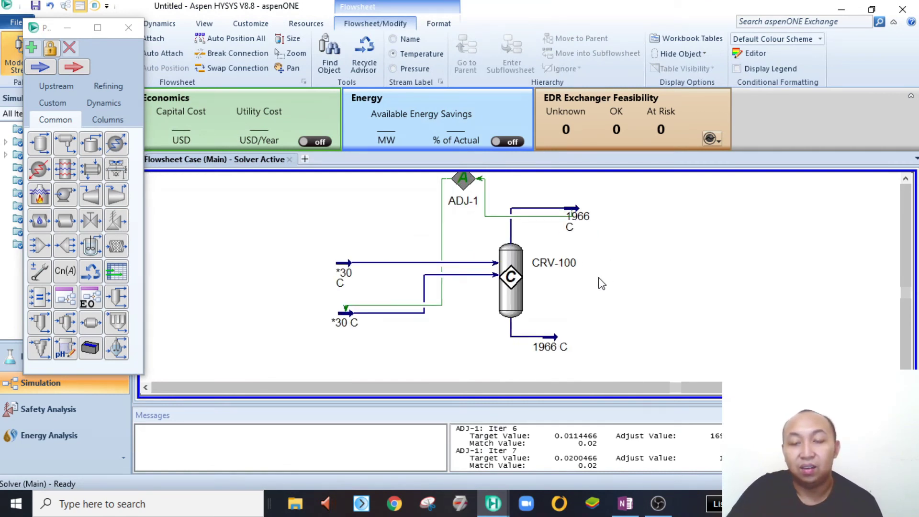
scroll(601, 284, "down", 1)
left_click_drag(499, 209, 486, 222)
left_click(603, 249)
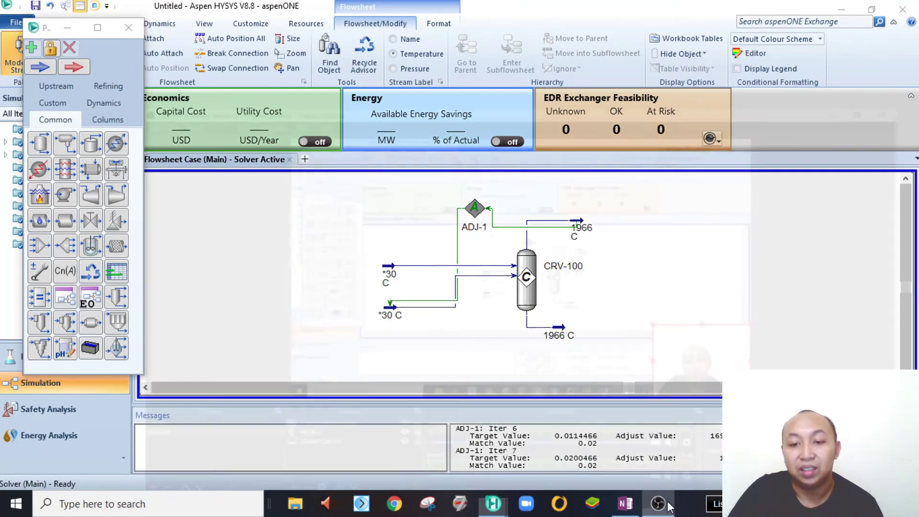
Step: Switch to the Combustion process page in OneNote and review the answer lines for combustion air flow rate and flue gas temperature
left_click(667, 503)
left_click(668, 503)
left_click(631, 507)
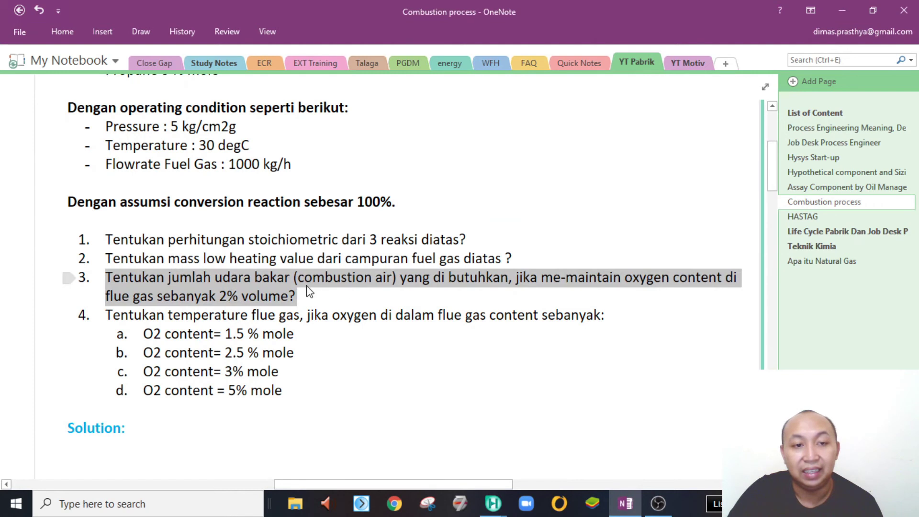
scroll(297, 303, "down", 7)
scroll(298, 305, "down", 1)
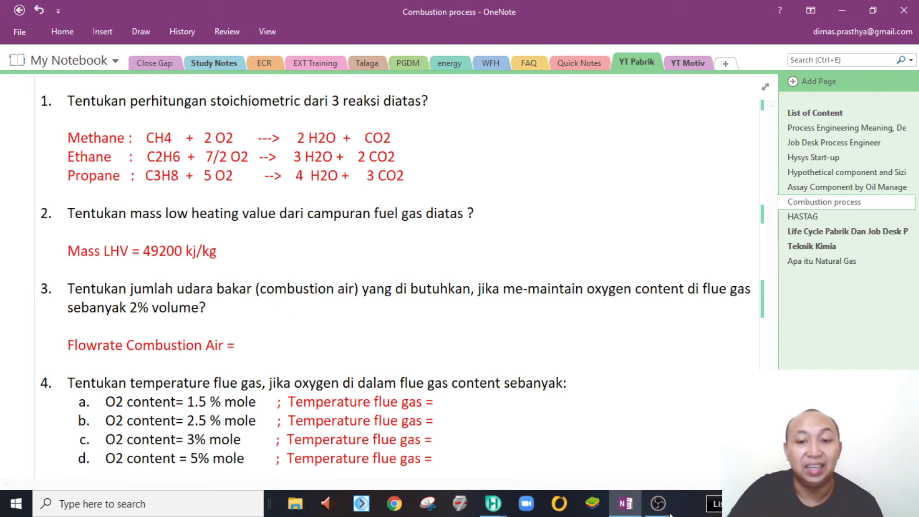
Step: Switch back to HYSYS and inspect the Combustion Air stream's flow on the flowsheet
key("alt+Tab")
mouse_move(390, 317)
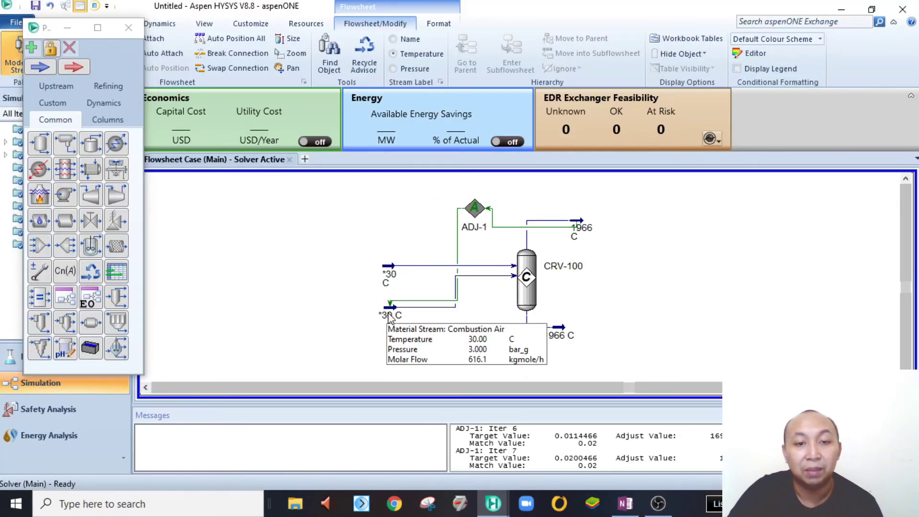